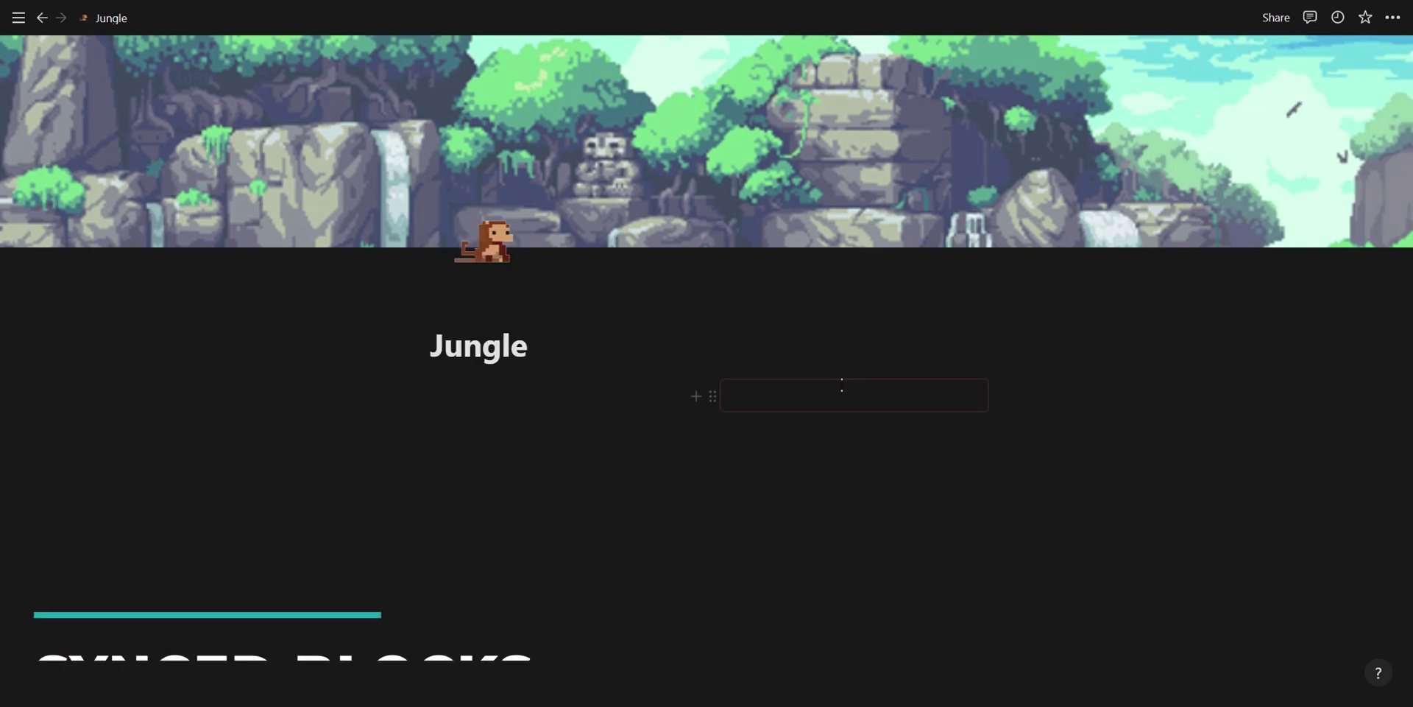
Type 'Howzit' into the synced block under the Jungle title.
text(Ho)
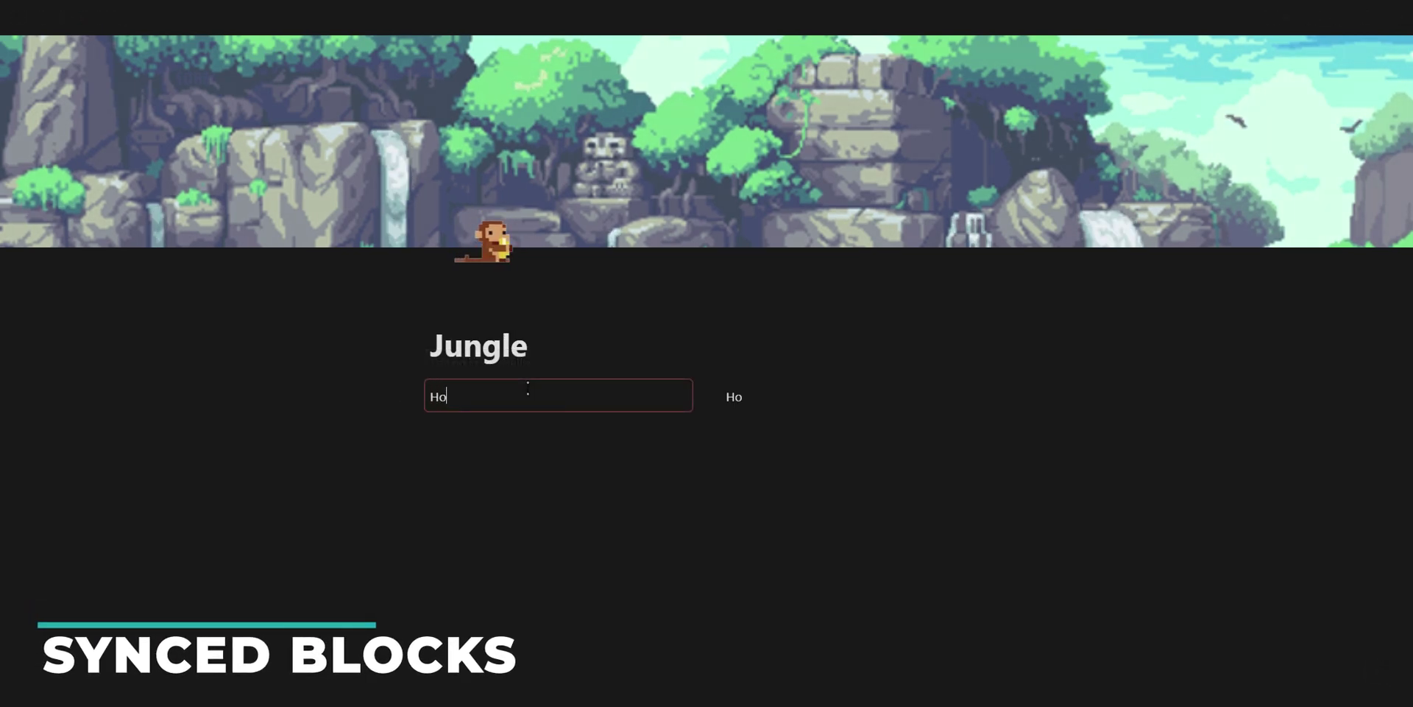
text(wzit)
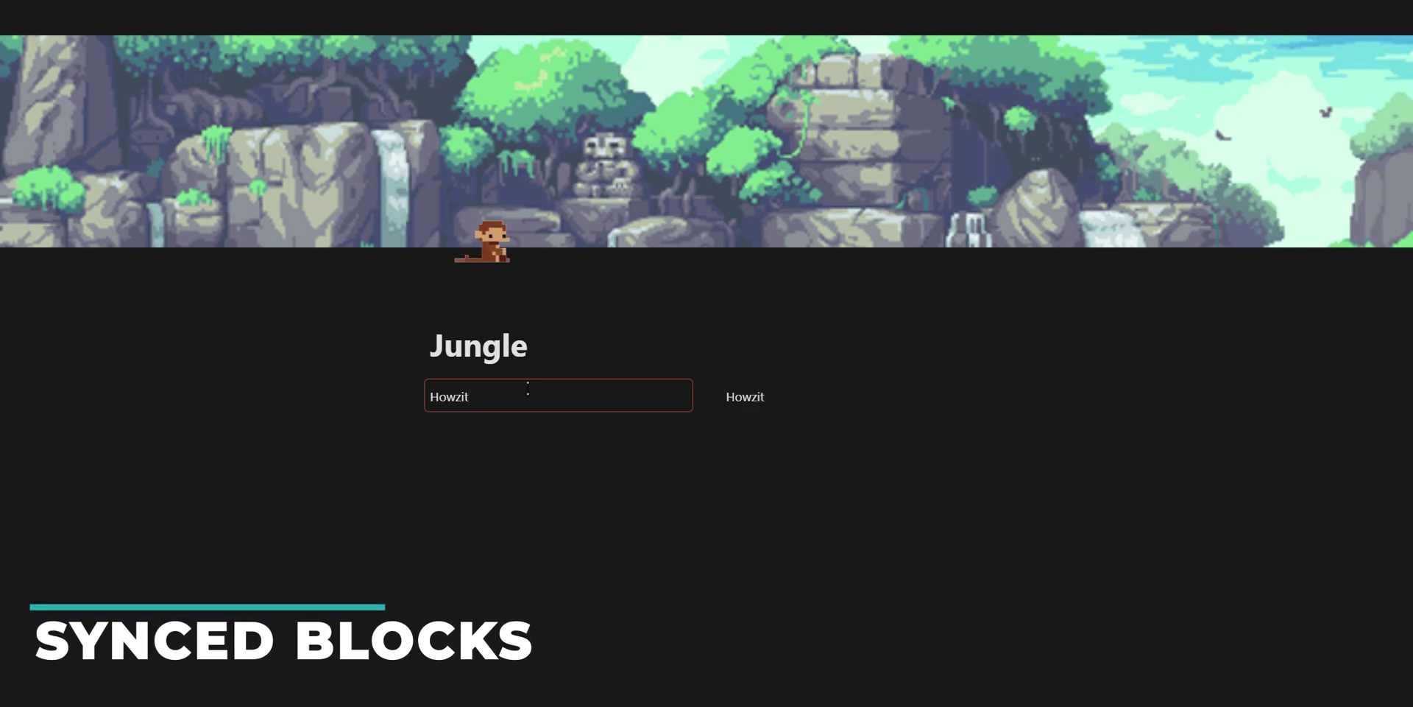
Insert a new synced block holding the bullet 'This is a synced block'.
click(504, 446)
text(/)
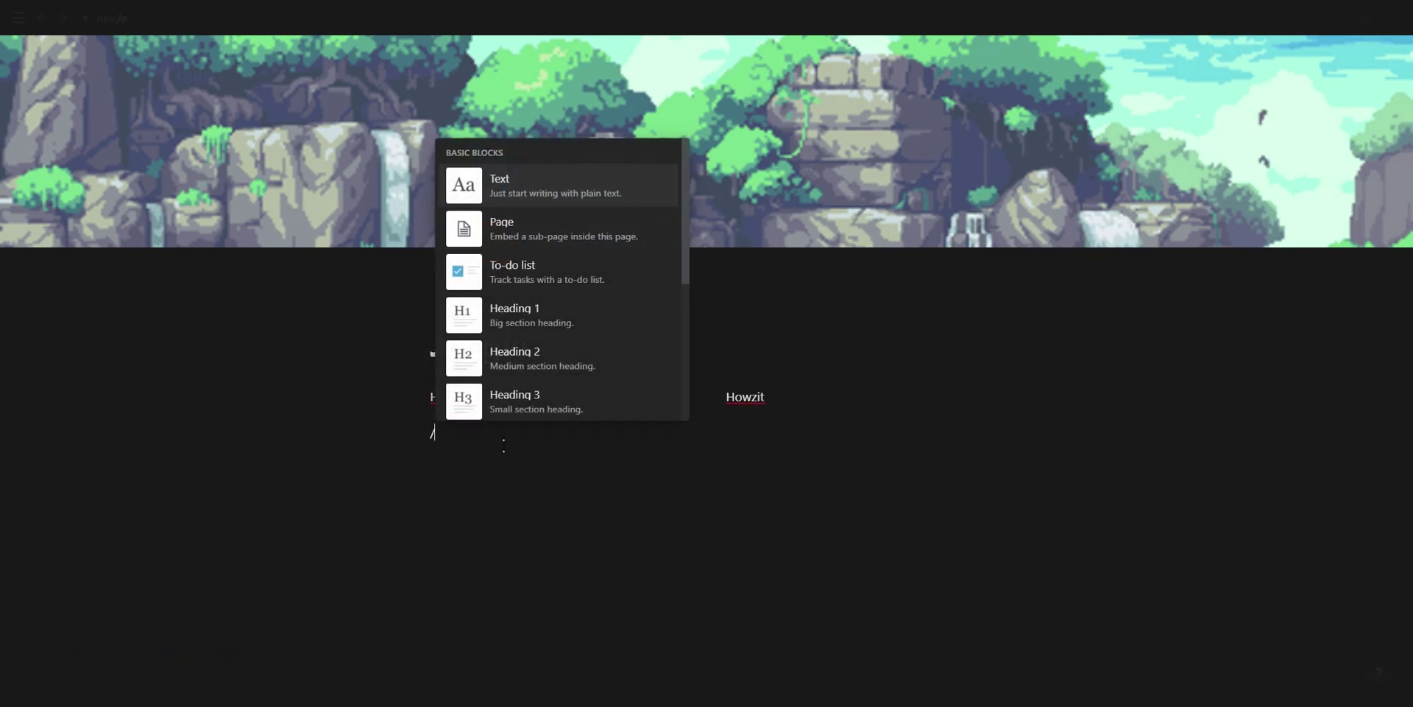
text(sy)
click(577, 411)
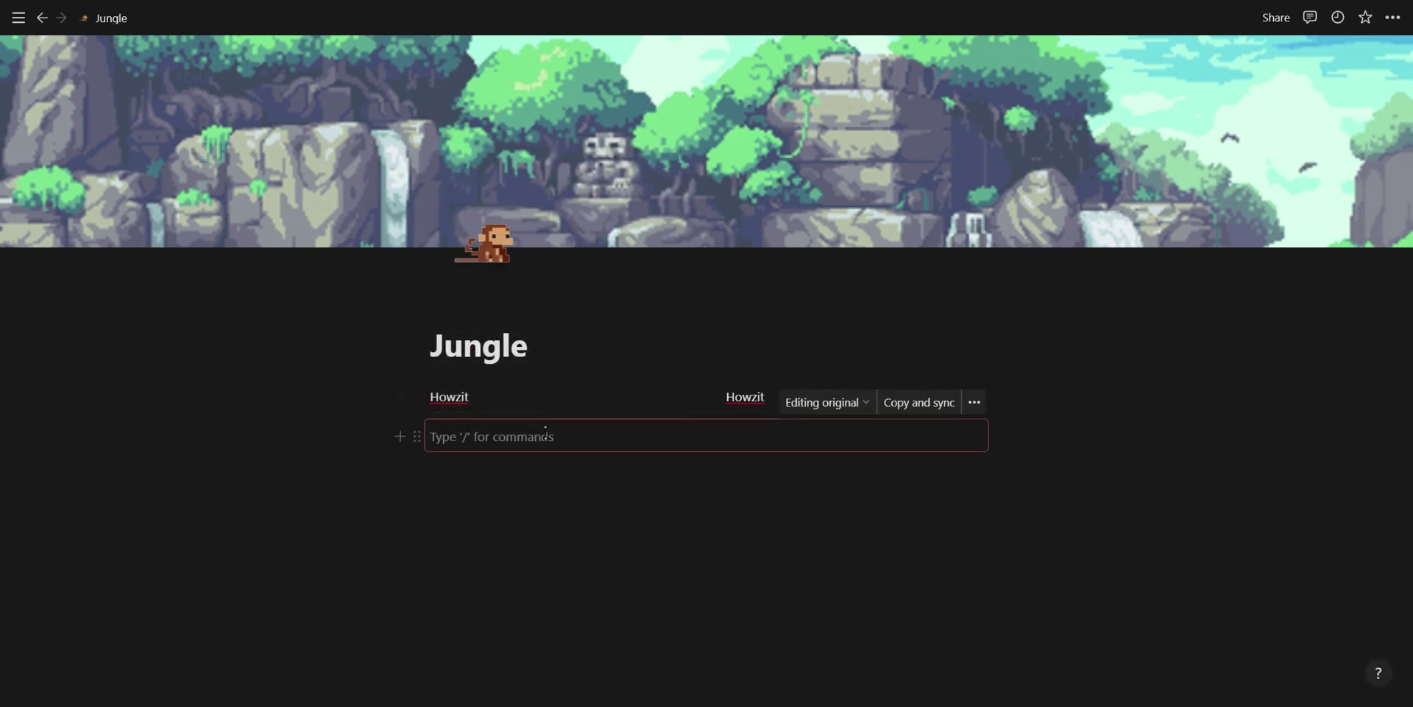
text(- )
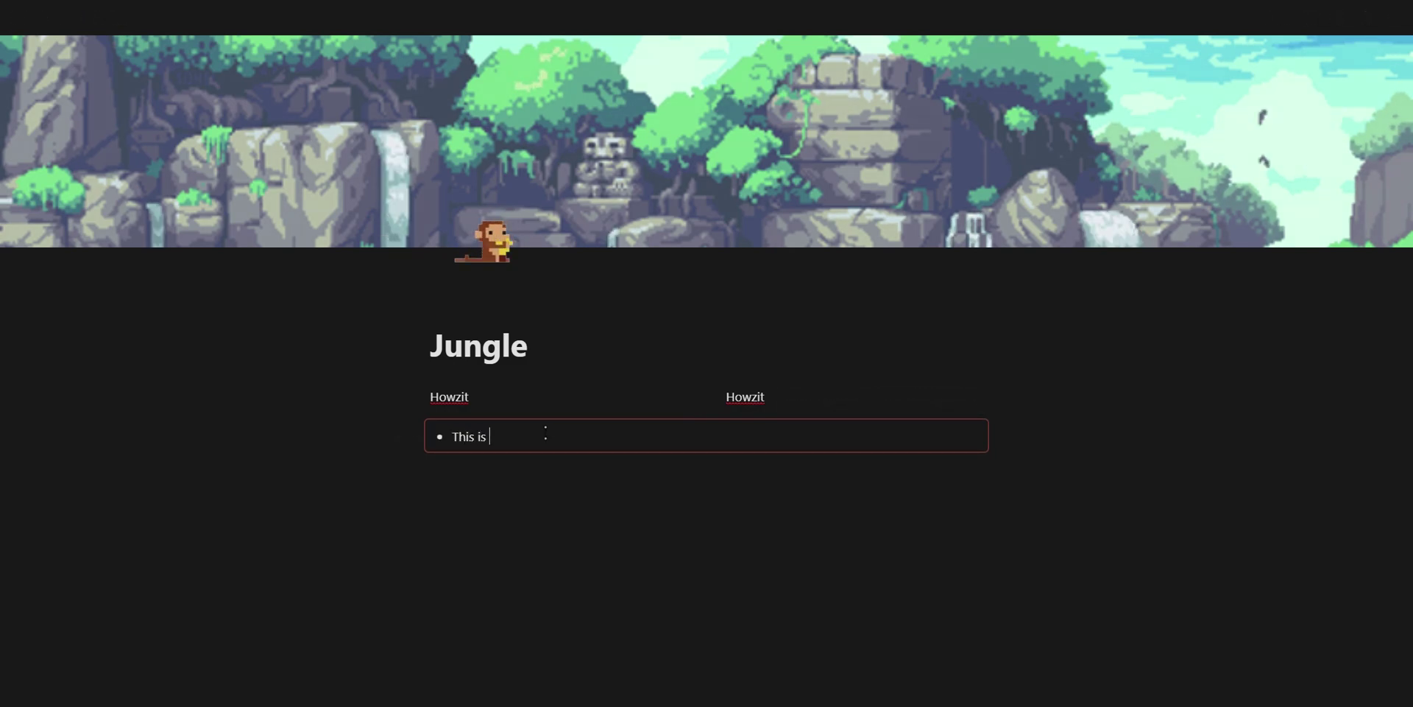
text(ock)
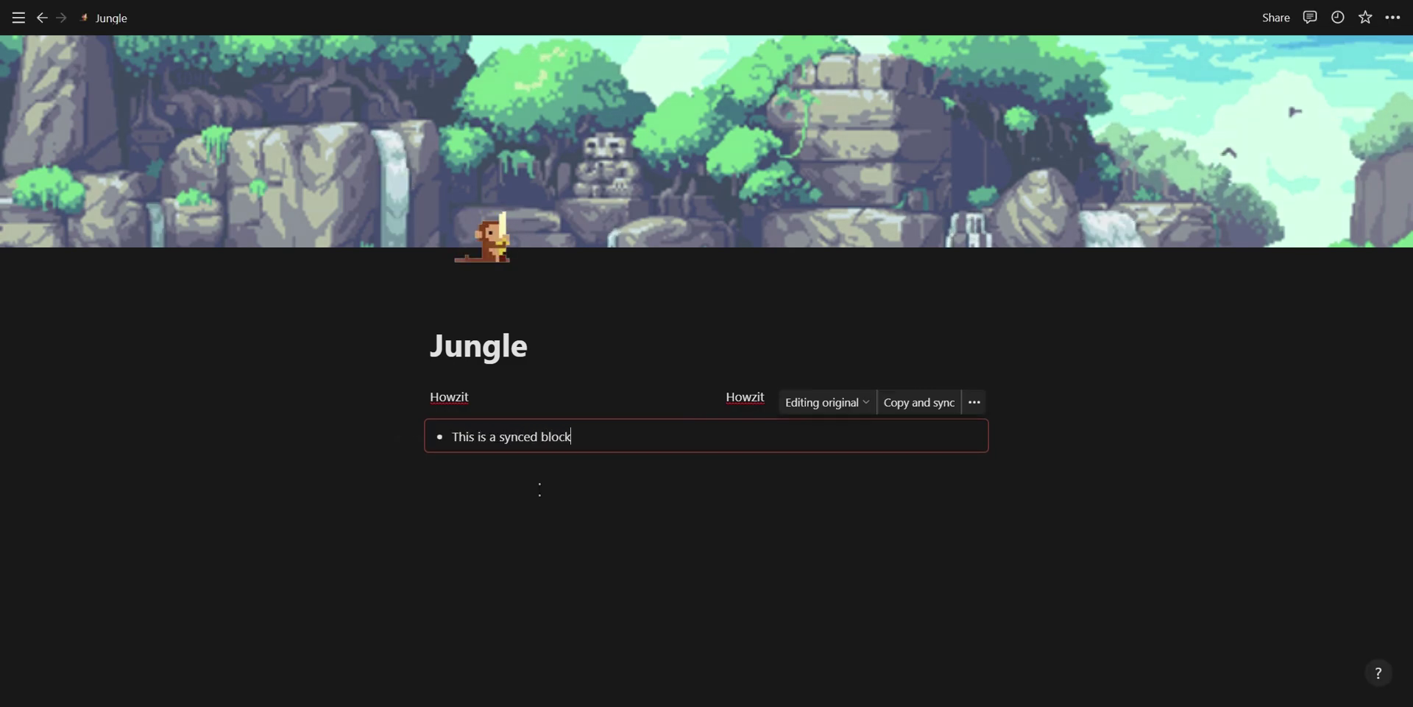
Move a 'Just a heading' heading into the synced block and delete the unsynced bullet.
click(514, 490)
text(This is not a synced block)
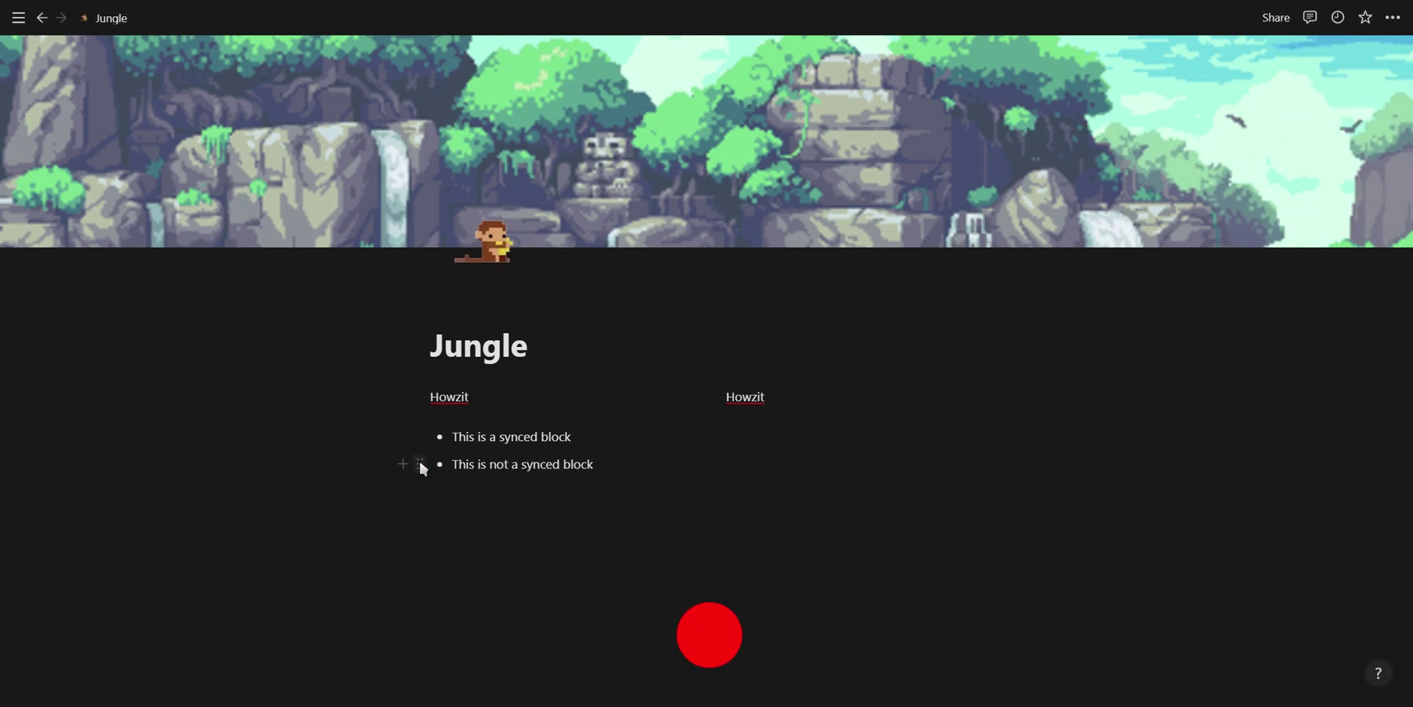
click(418, 458)
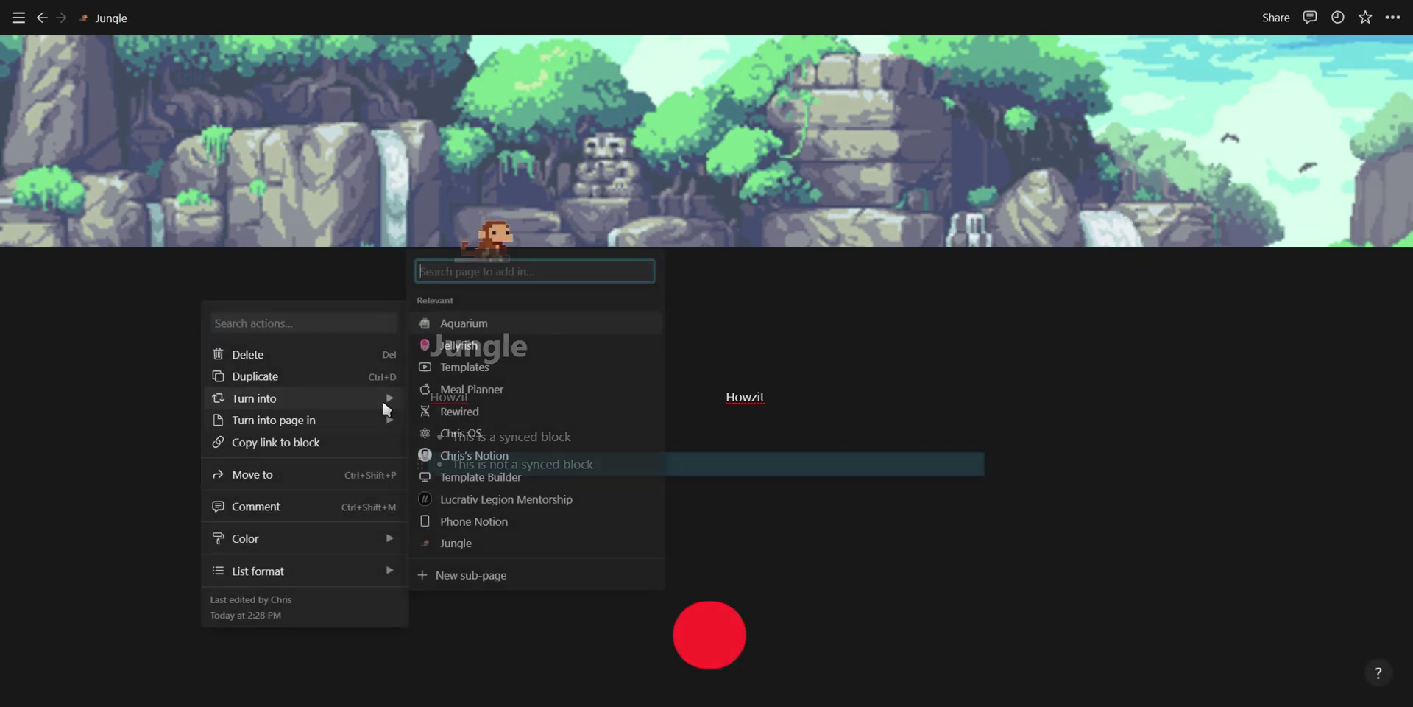
click(490, 507)
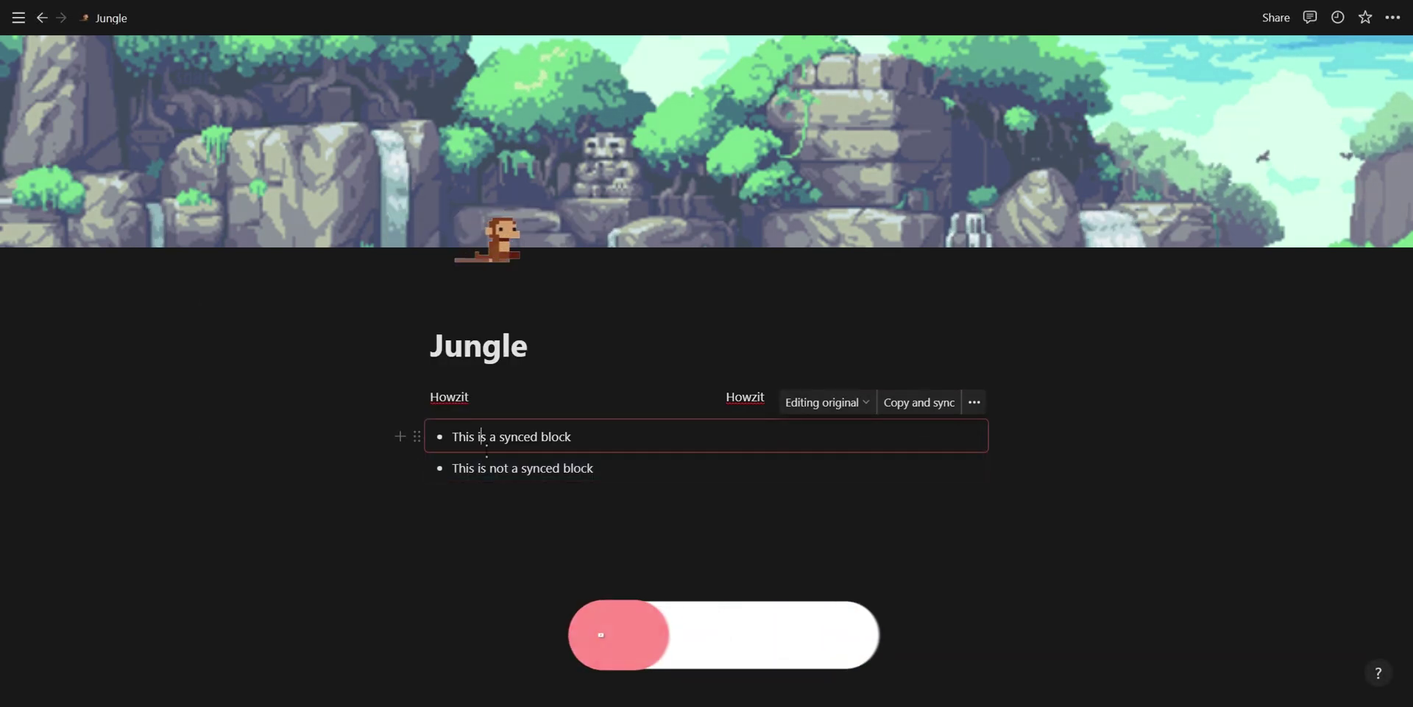
click(476, 548)
text(#)
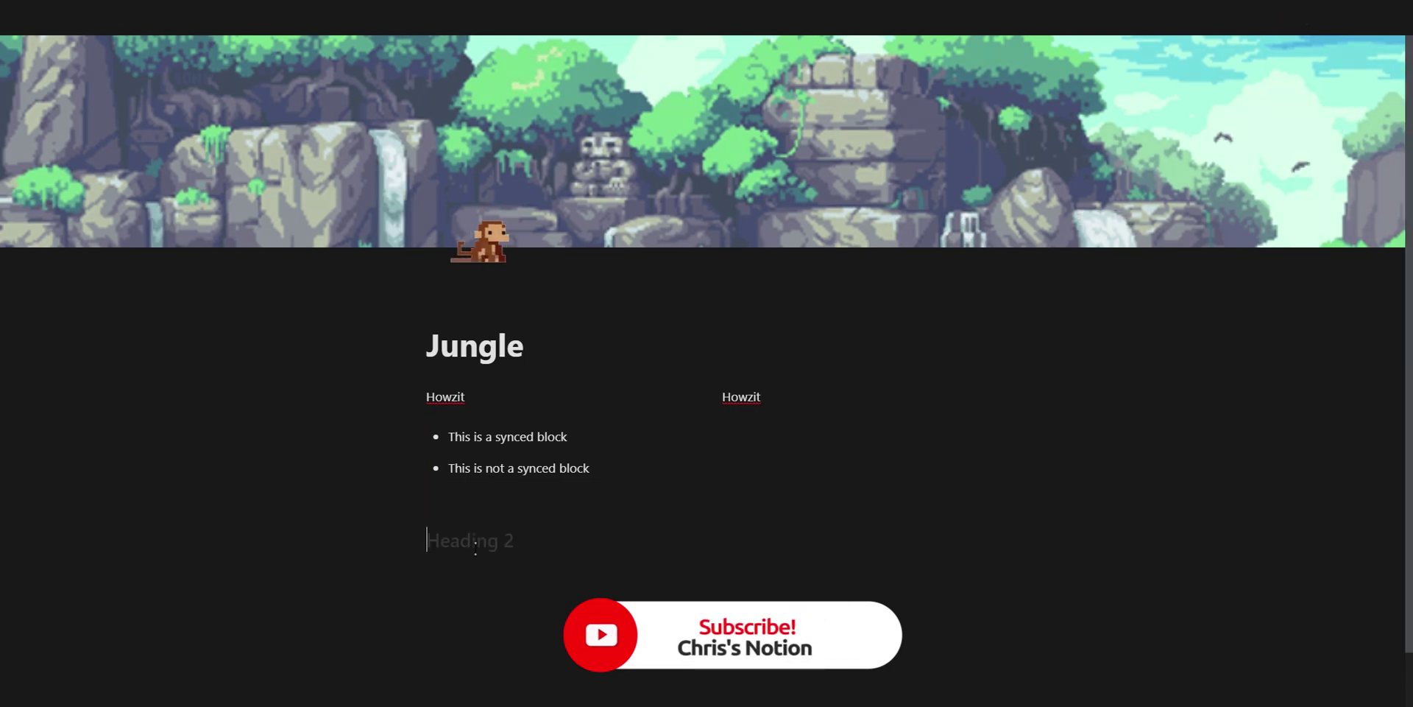
text(Just a heading)
drag(412, 538, 436, 441)
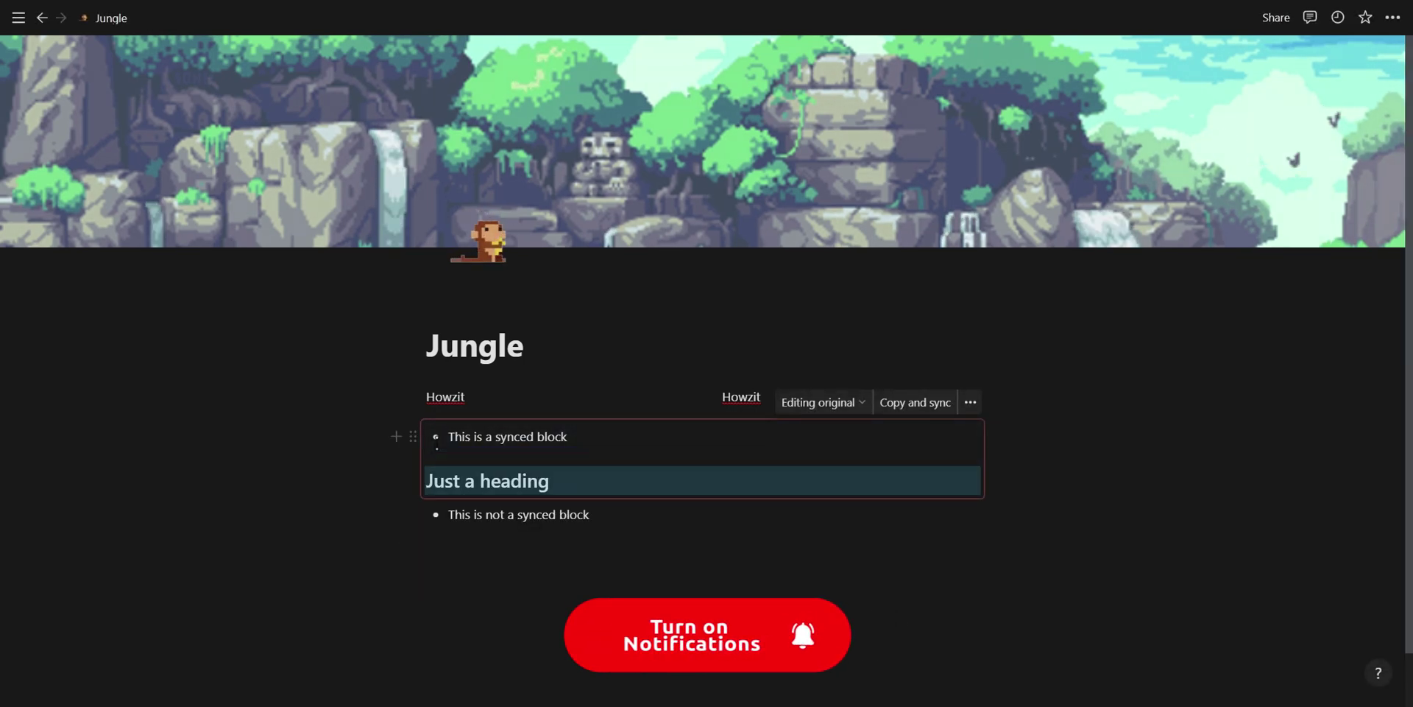
click(412, 513)
click(243, 461)
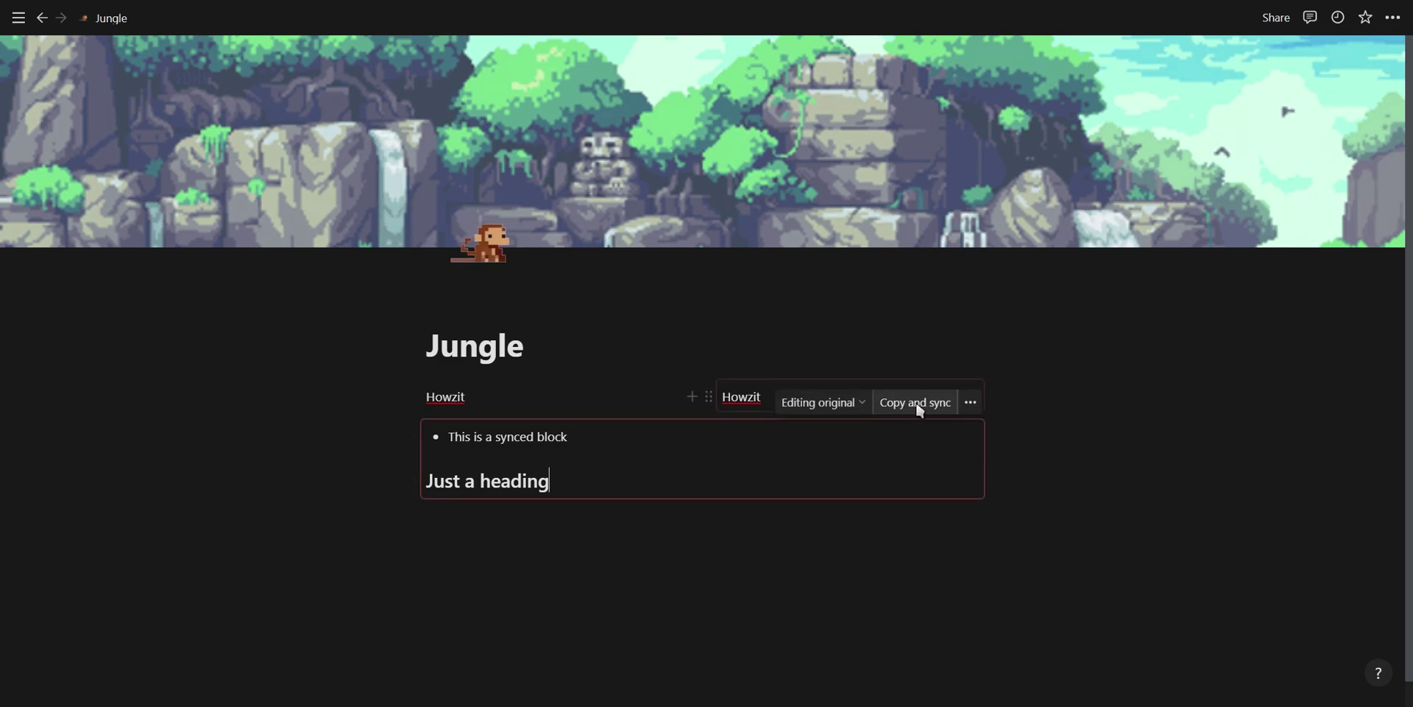
Paste a synced copy of the block into Jellyfish, then jump to it from Jungle's page list.
click(917, 403)
click(74, 494)
key(ctrl+v)
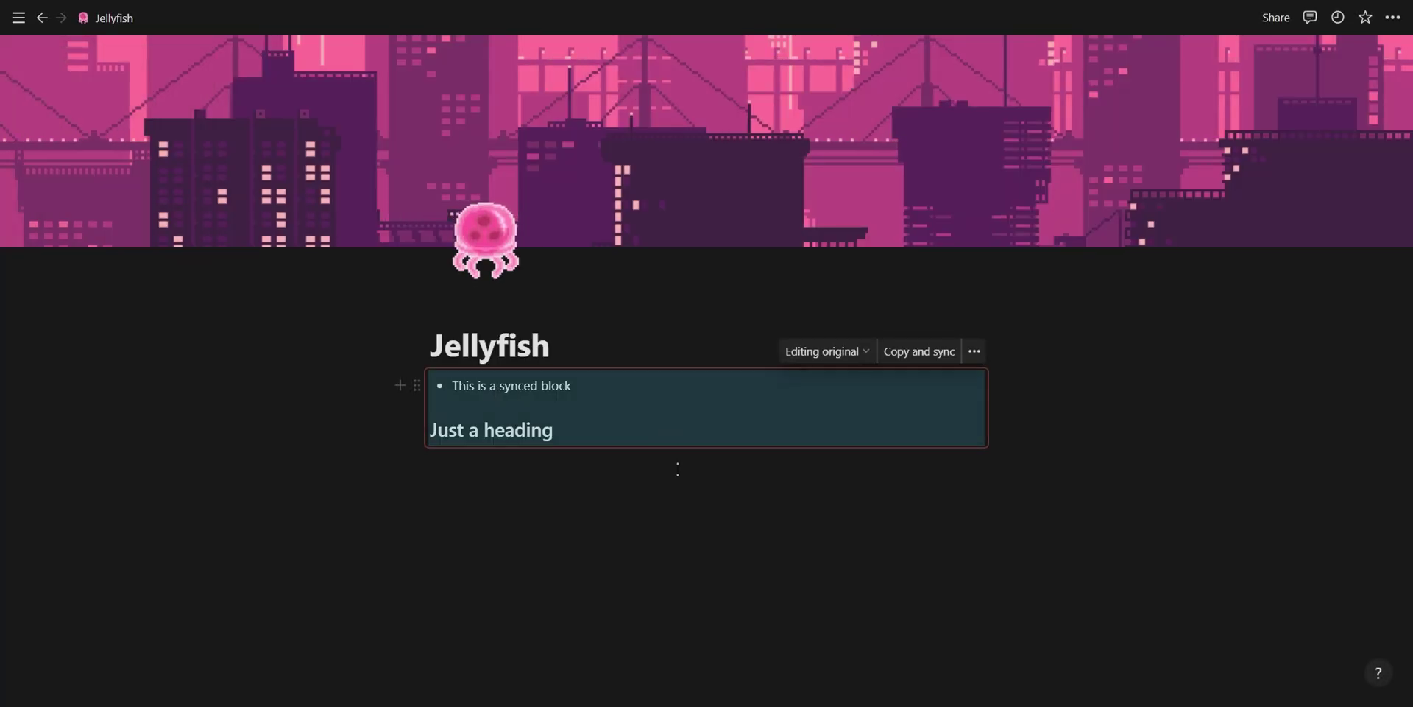
click(559, 388)
mouse_move(5, 331)
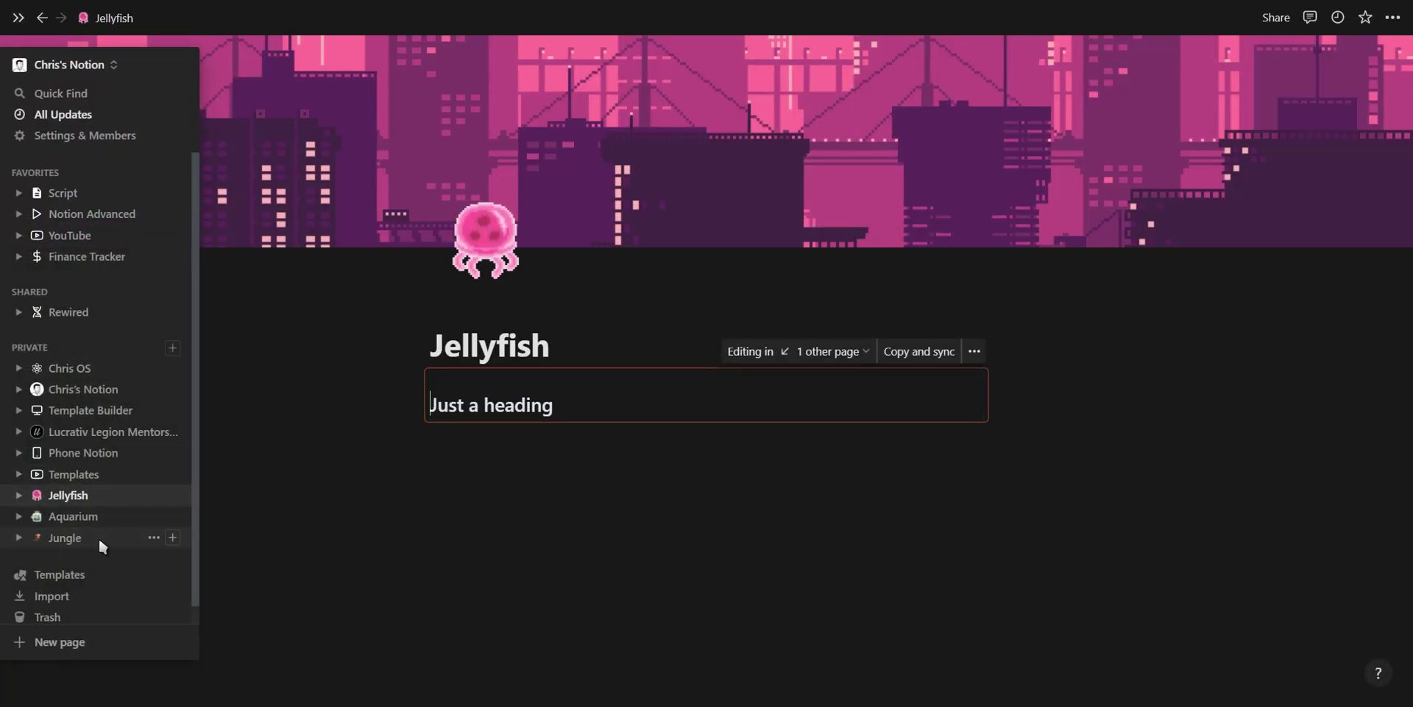
click(98, 537)
mouse_move(552, 448)
click(808, 402)
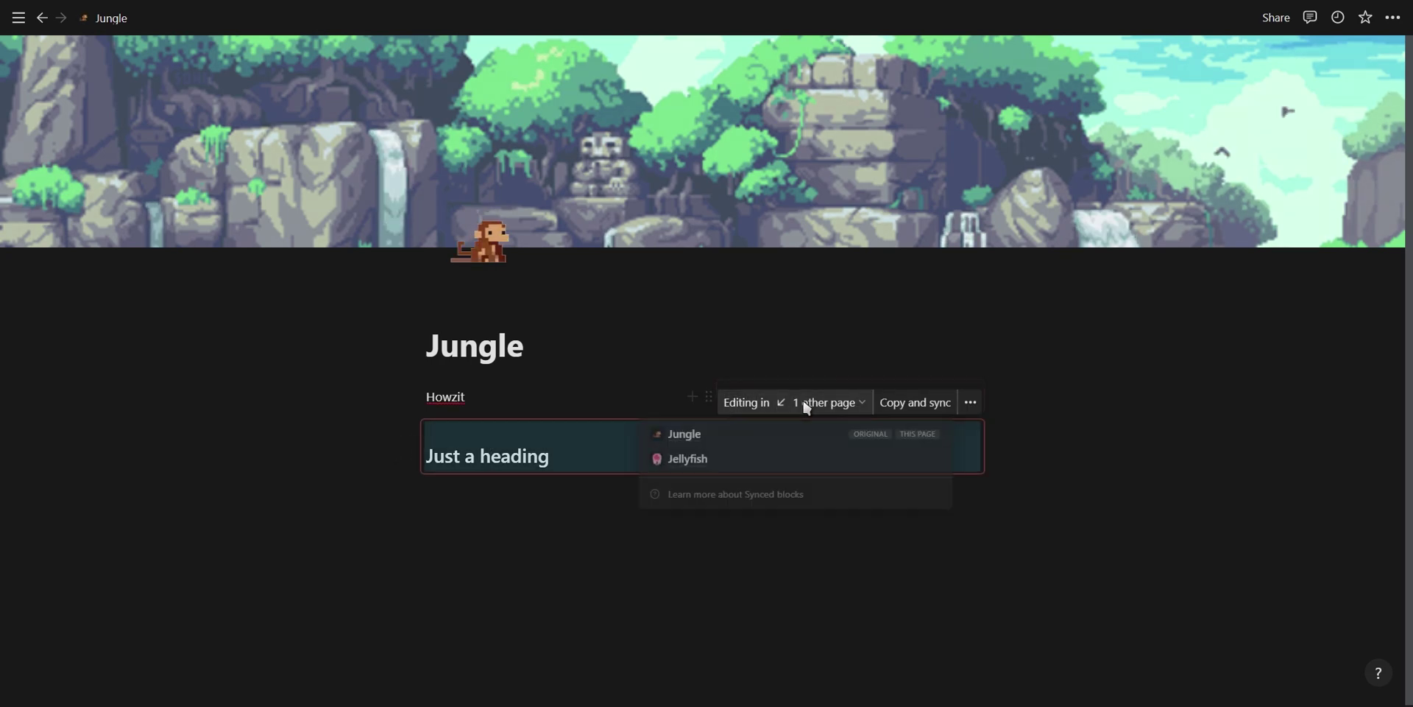
click(786, 458)
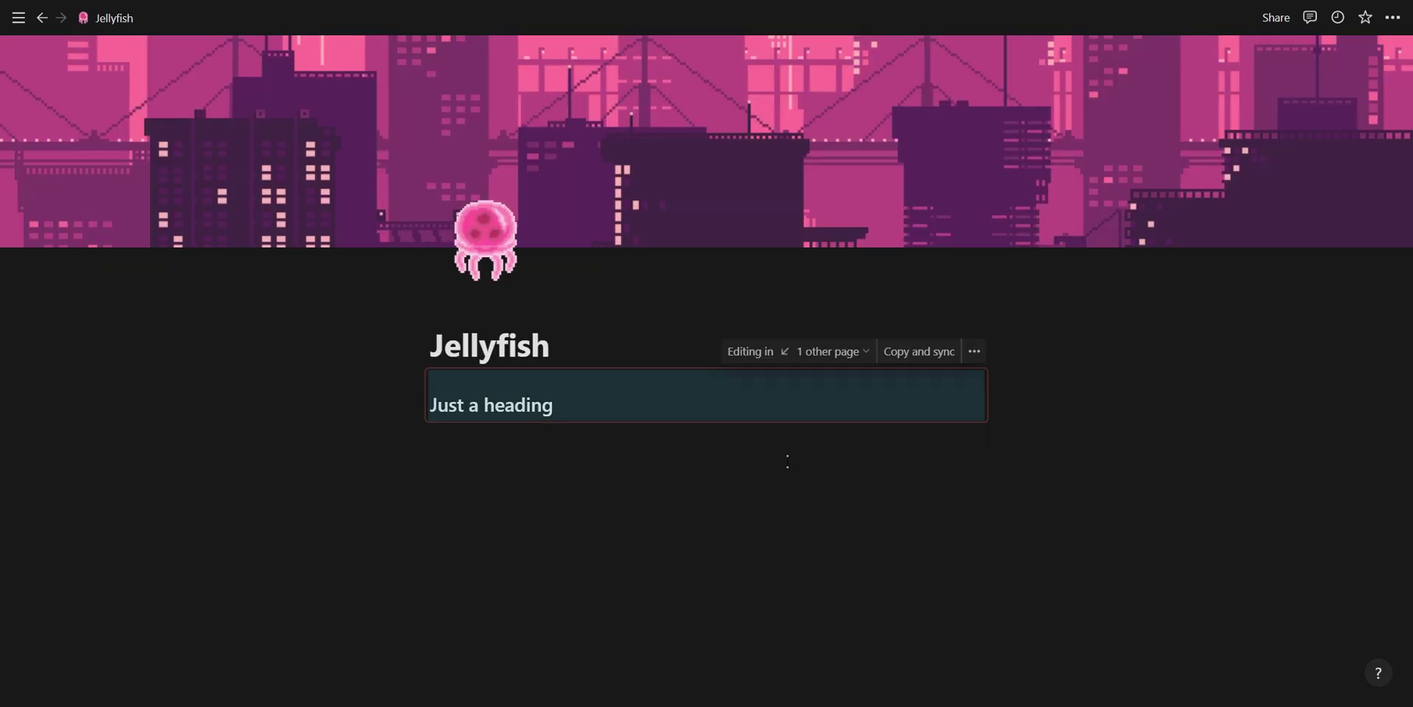
Paste another synced heading copy on Jungle, unsync it, and delete it.
click(933, 355)
mouse_move(18, 18)
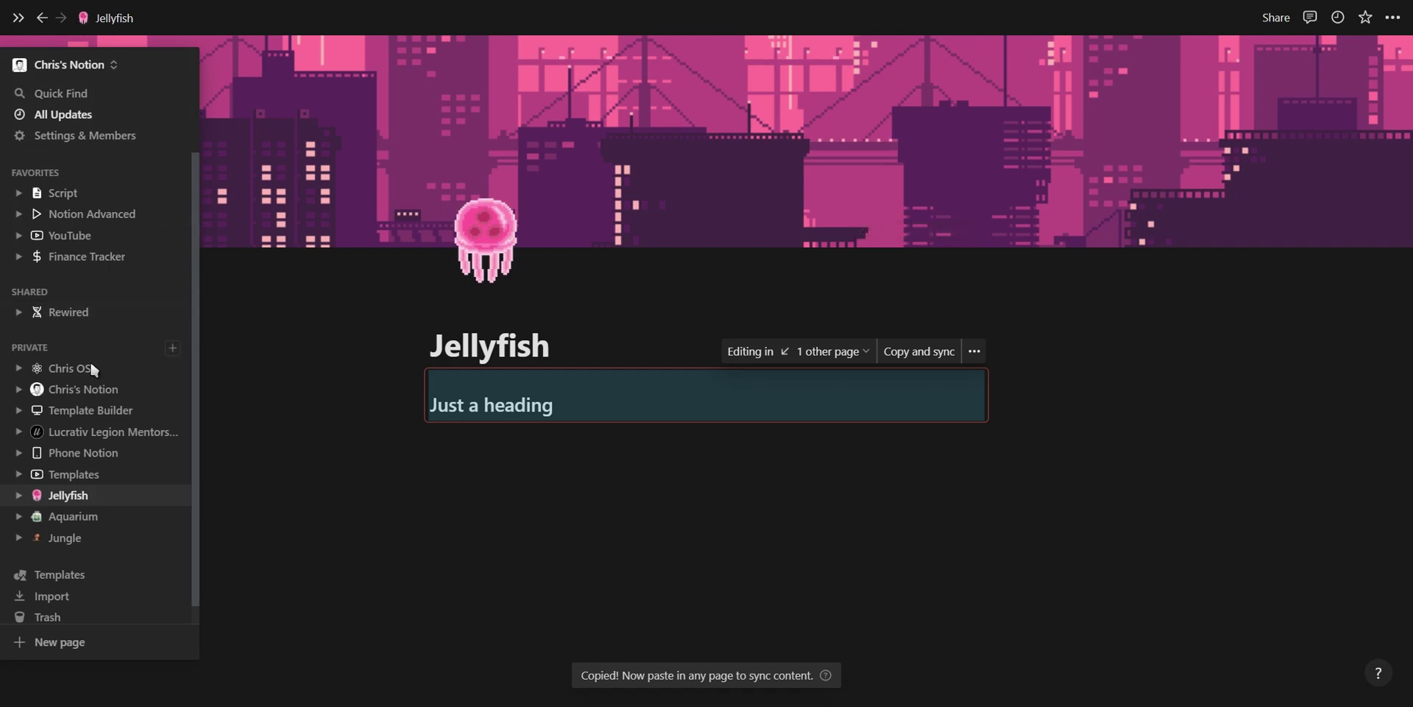
click(105, 537)
click(500, 484)
key(ctrl+v)
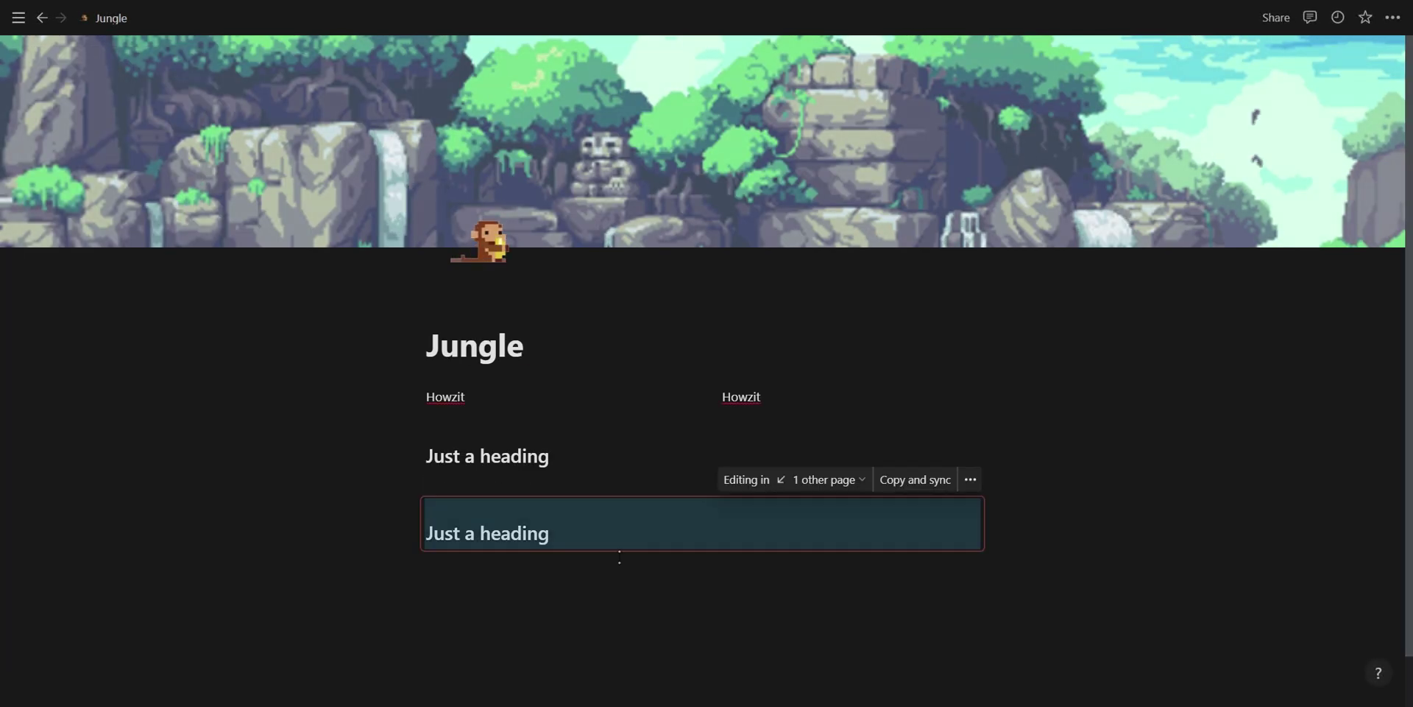
click(969, 479)
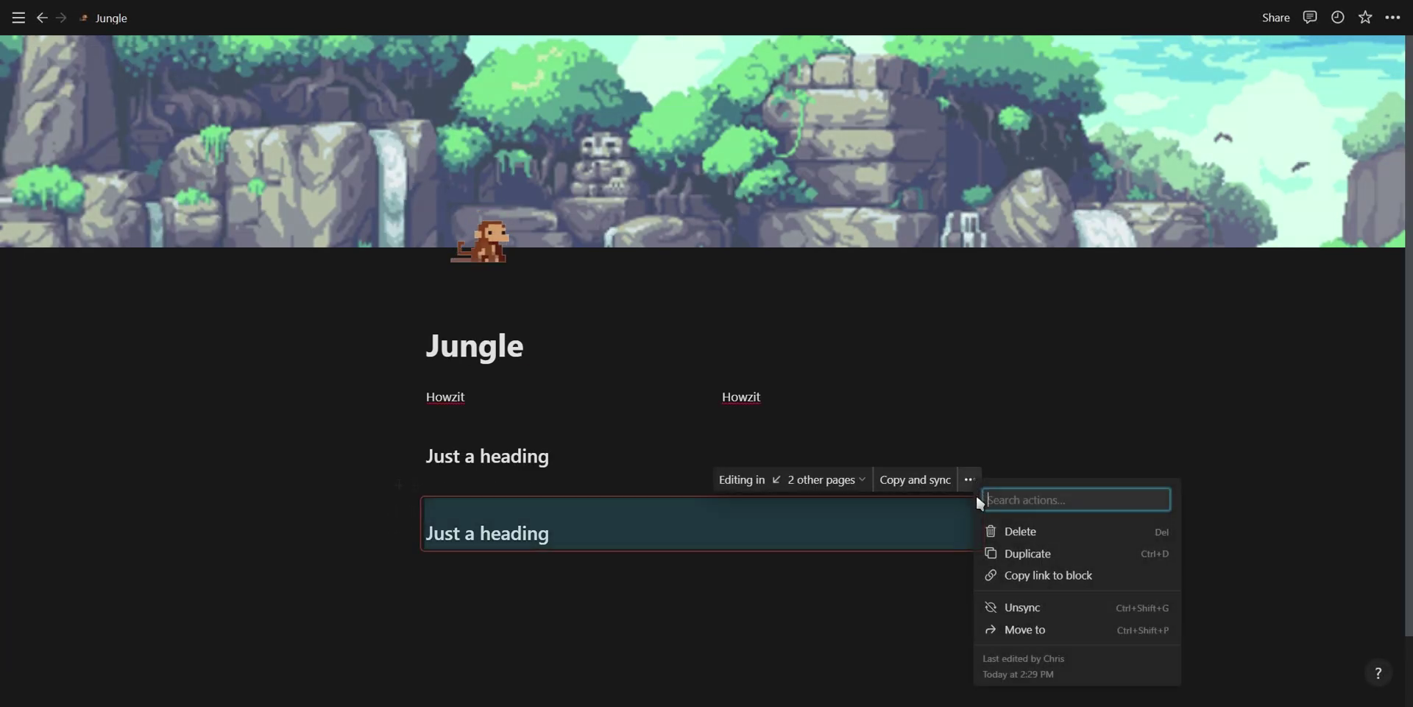
click(1015, 608)
click(712, 375)
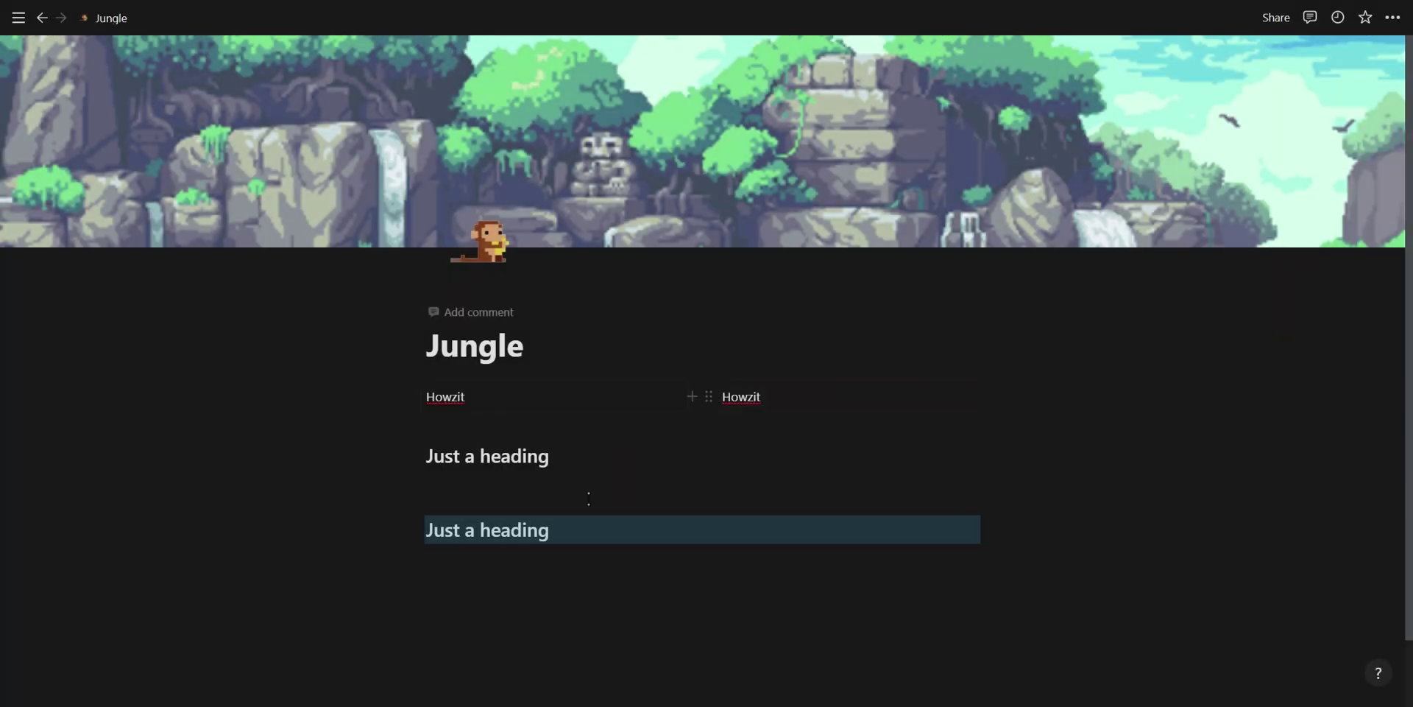
drag(453, 593, 557, 493)
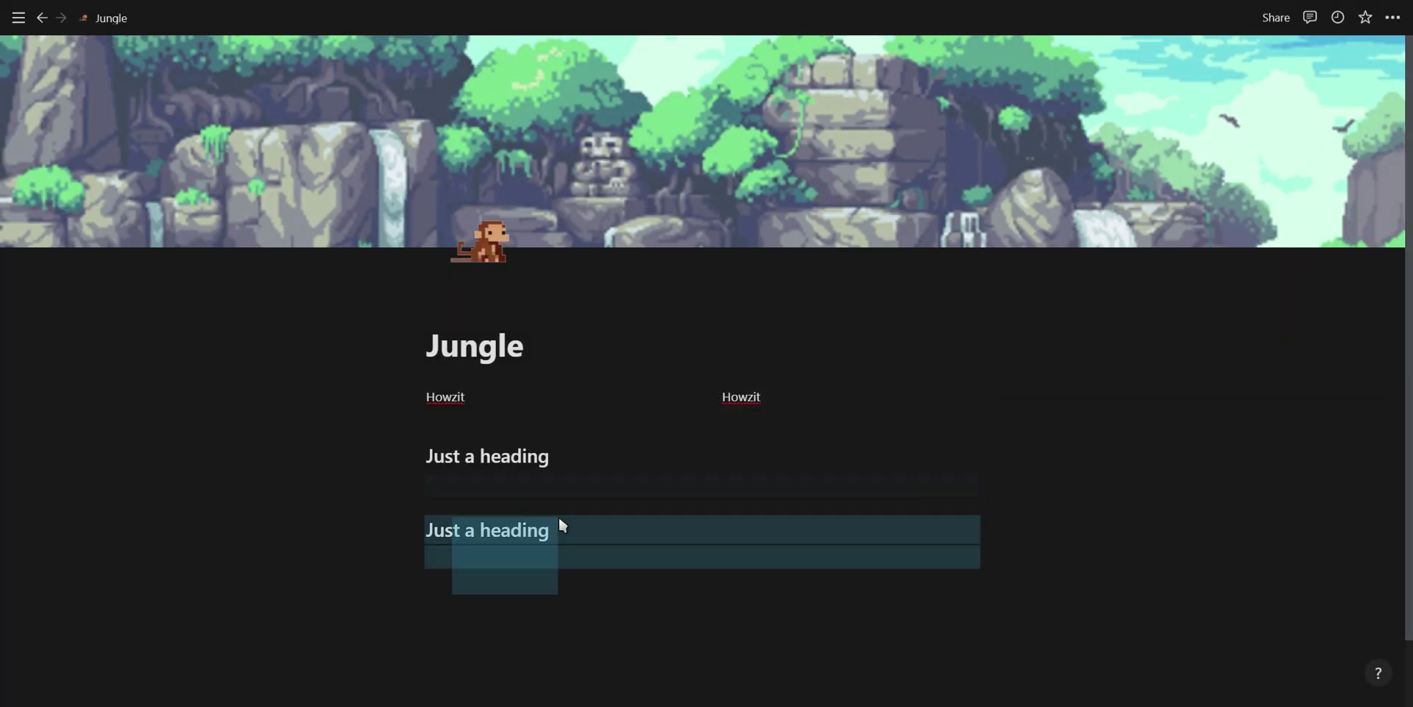
key(Delete)
Unsync the remaining 'Just a heading' block from all pages and check Jellyfish.
click(568, 454)
click(970, 402)
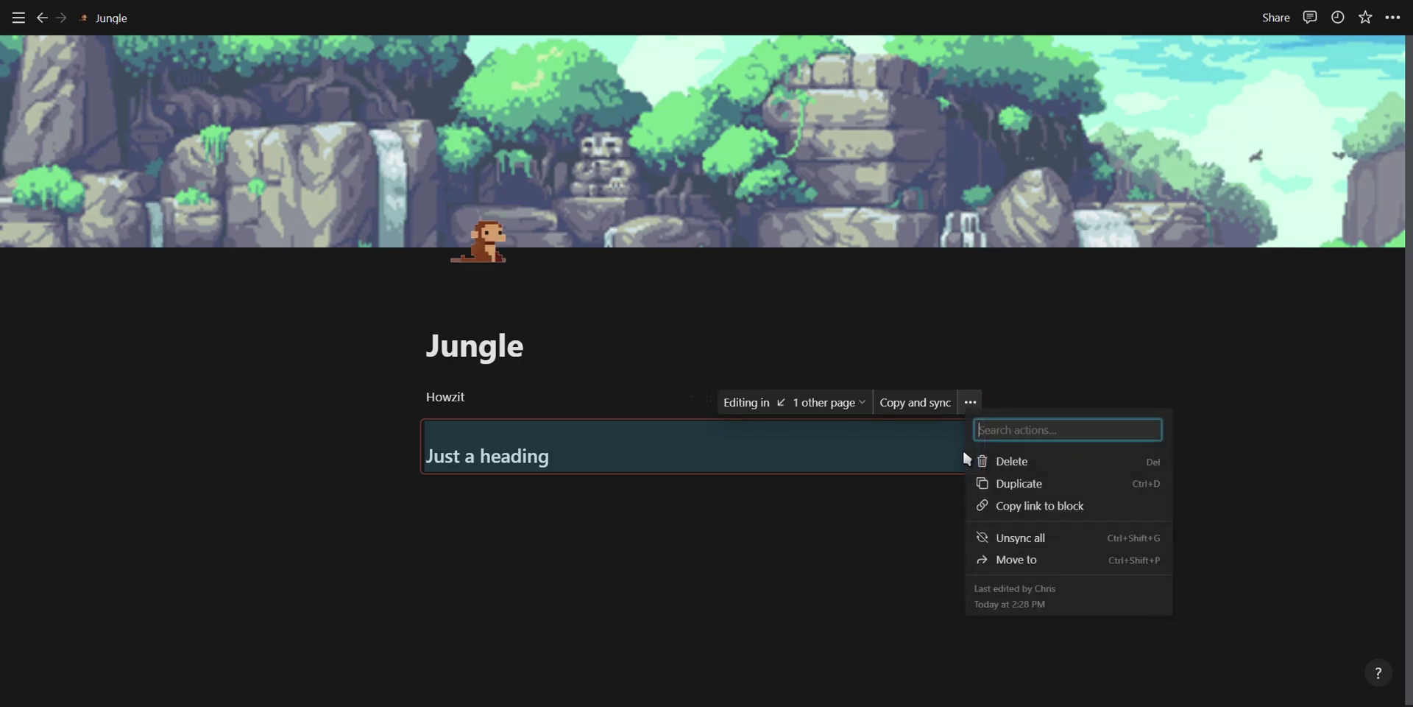
click(994, 535)
click(759, 372)
mouse_move(6, 462)
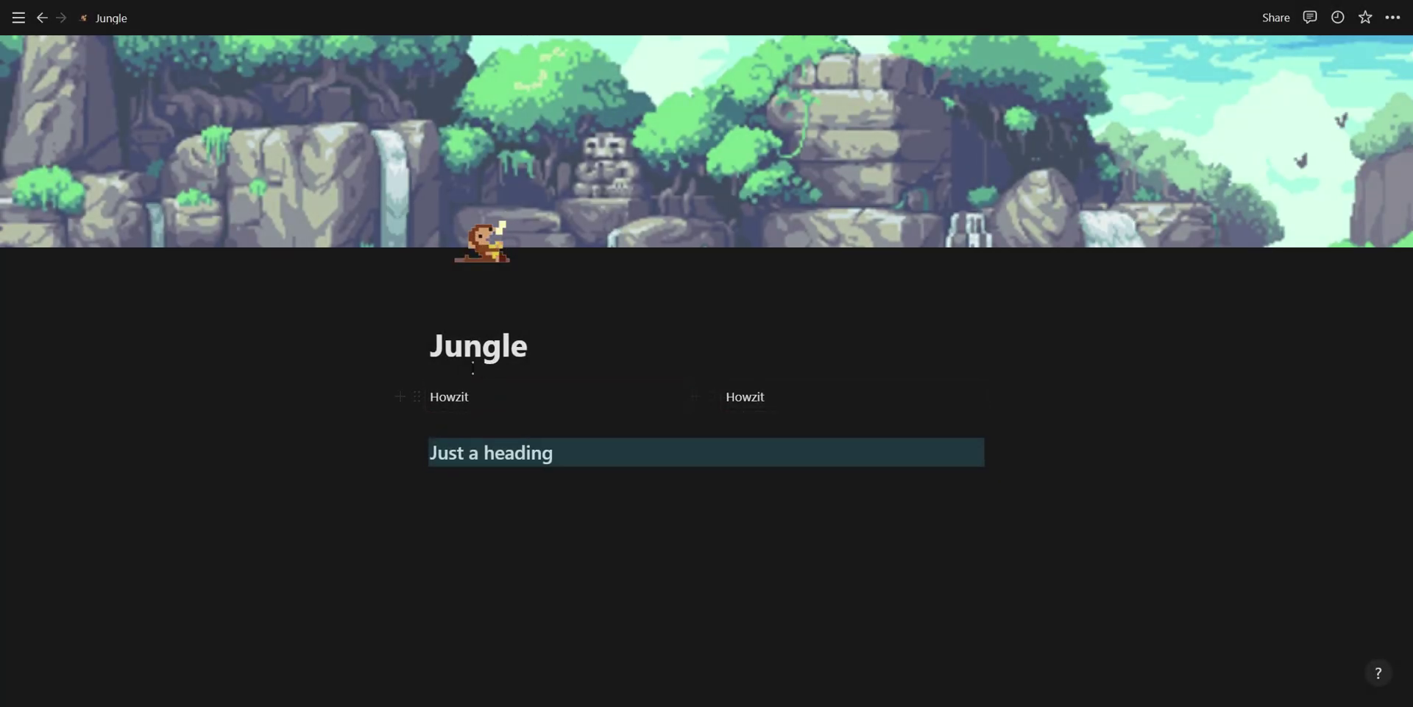
click(88, 494)
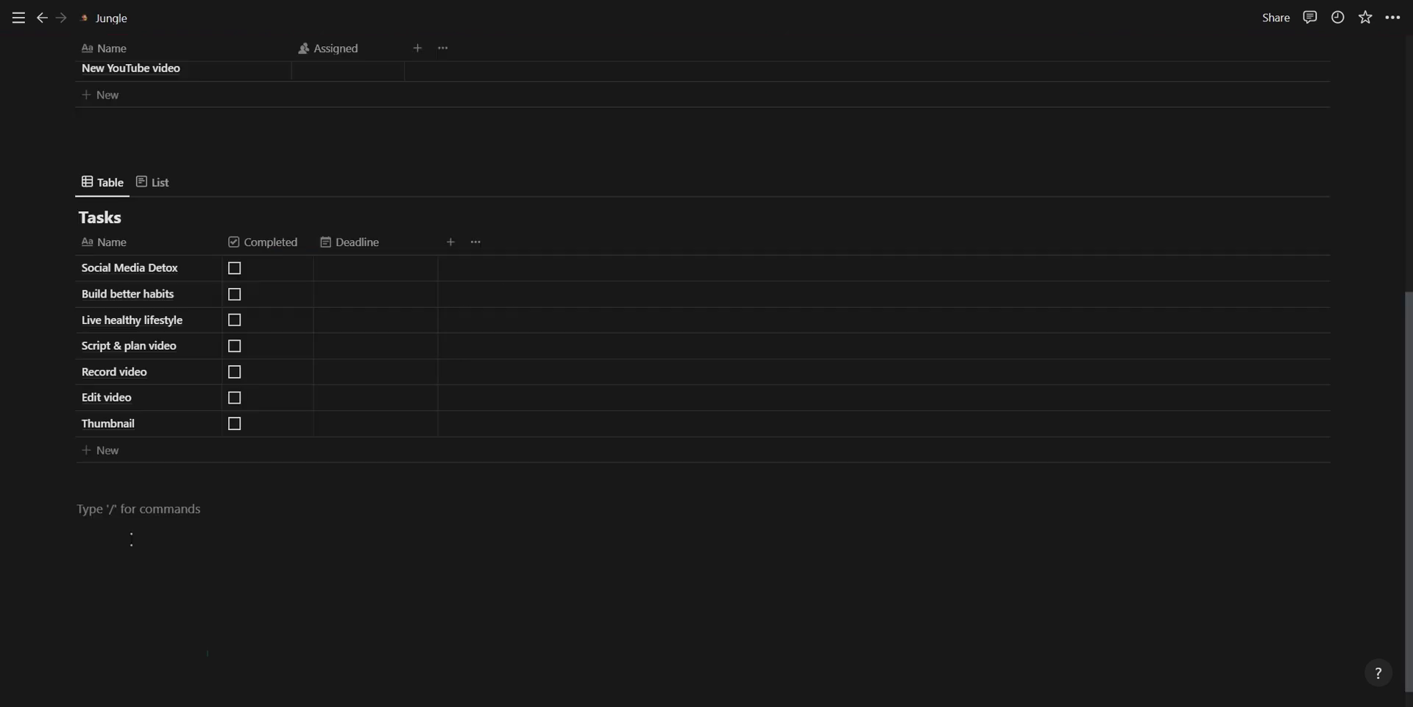
Insert a linked database view with Tasks as its source, keeping the table layout.
text(/link)
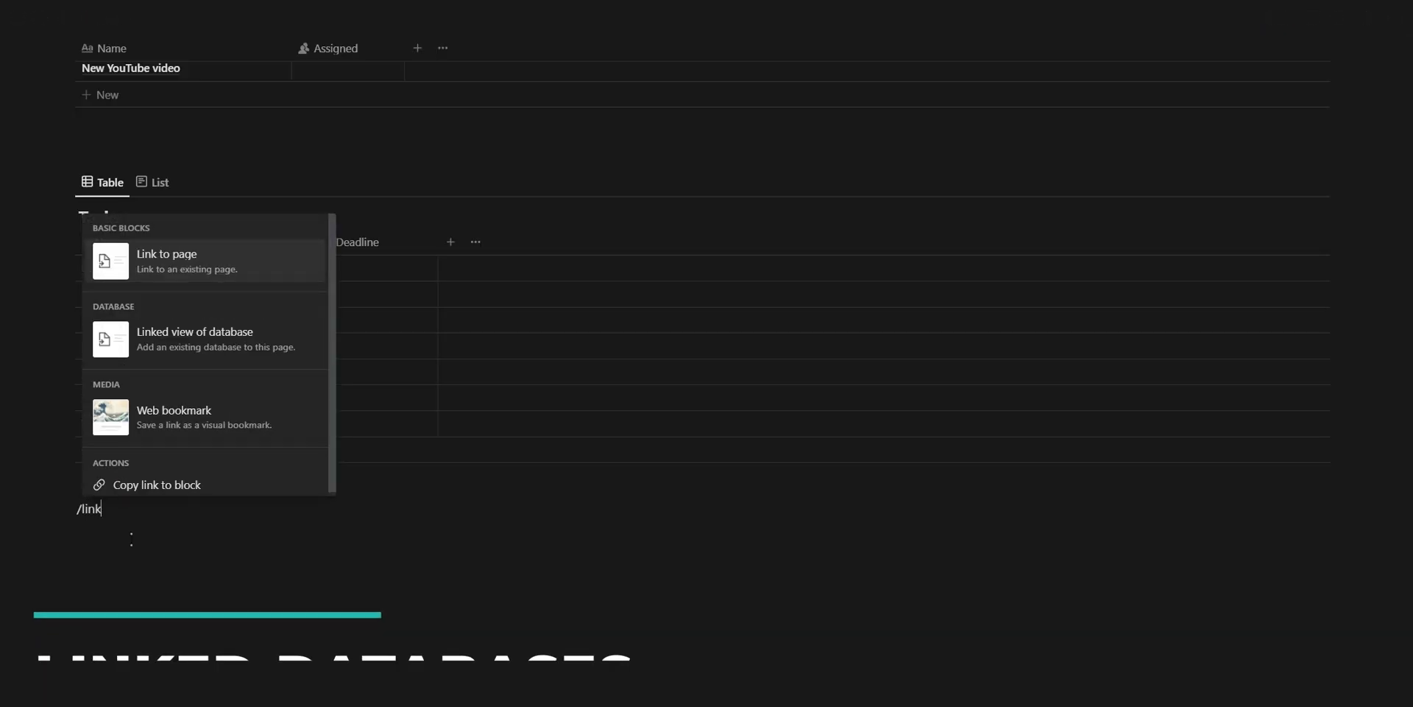
click(236, 351)
click(1148, 378)
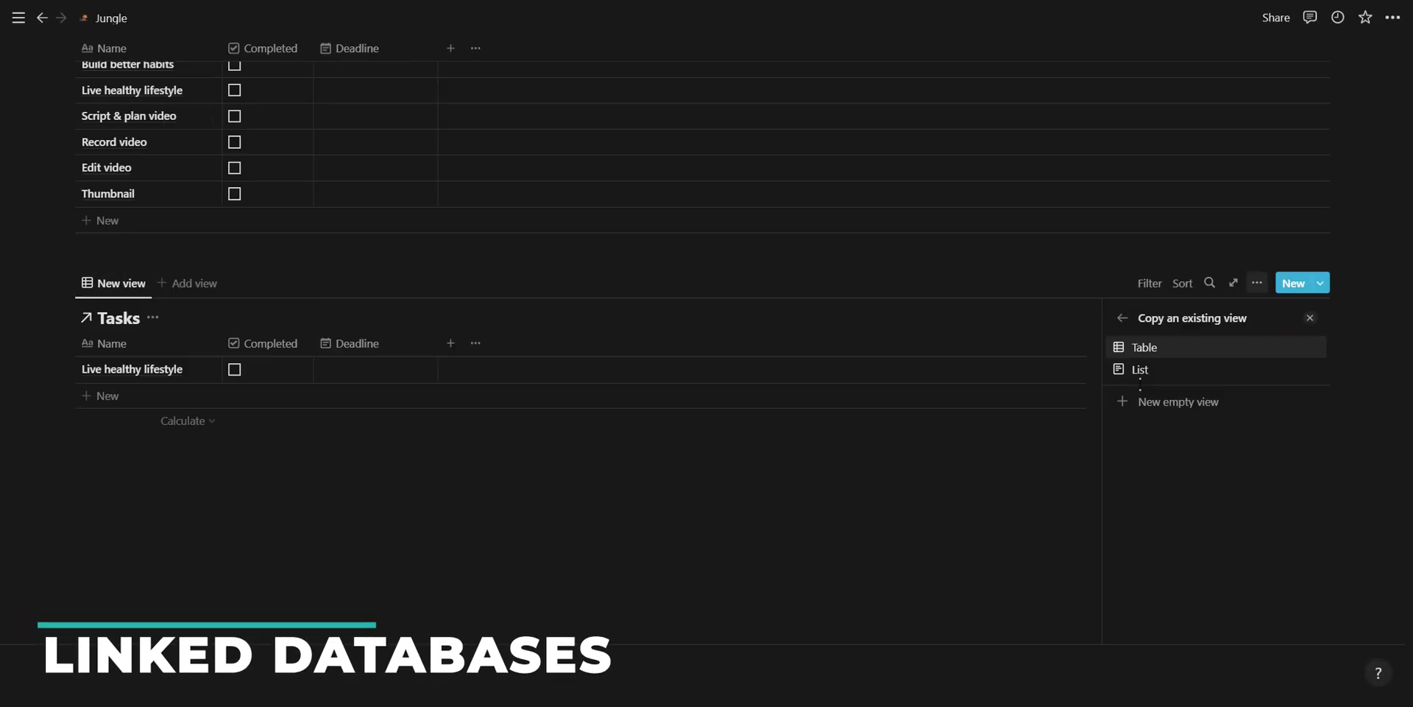
click(1309, 317)
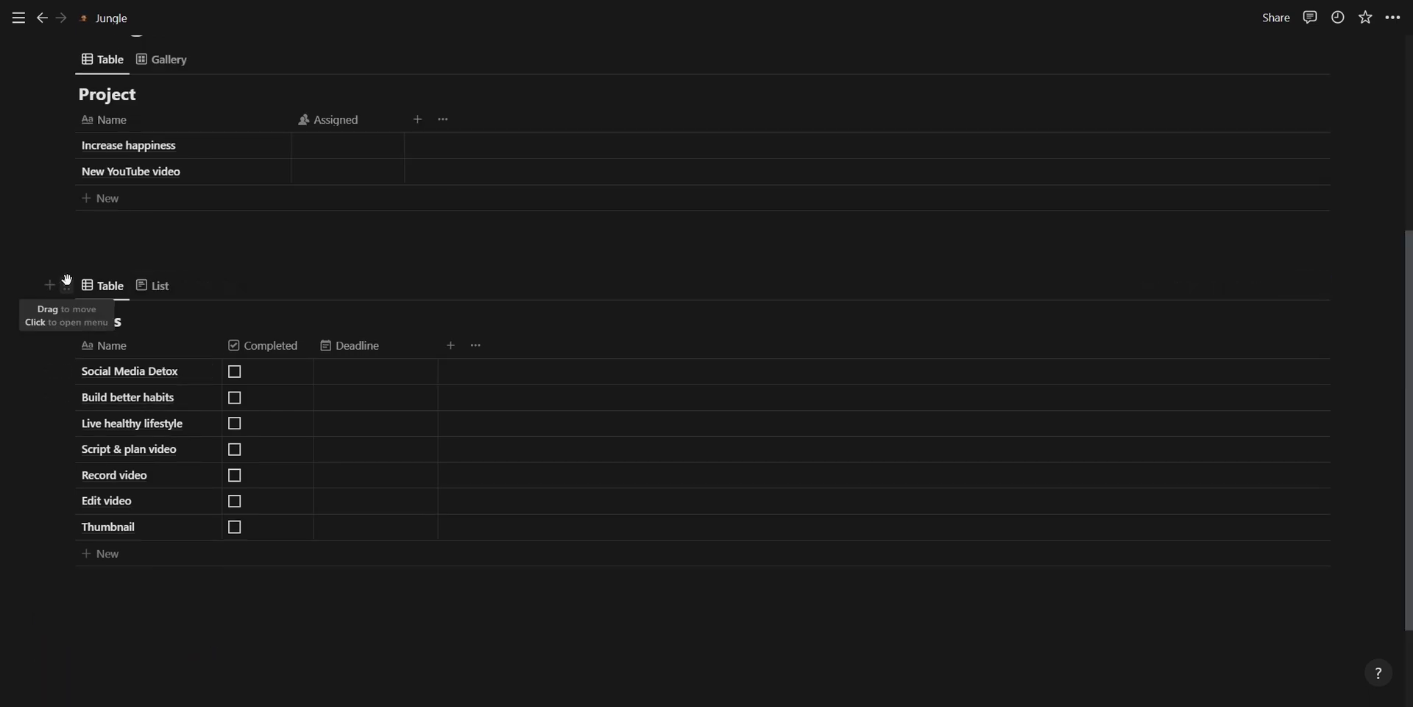
Paste a link to the Tasks database and turn it into a linked Tasks table view.
click(66, 283)
click(118, 220)
click(144, 622)
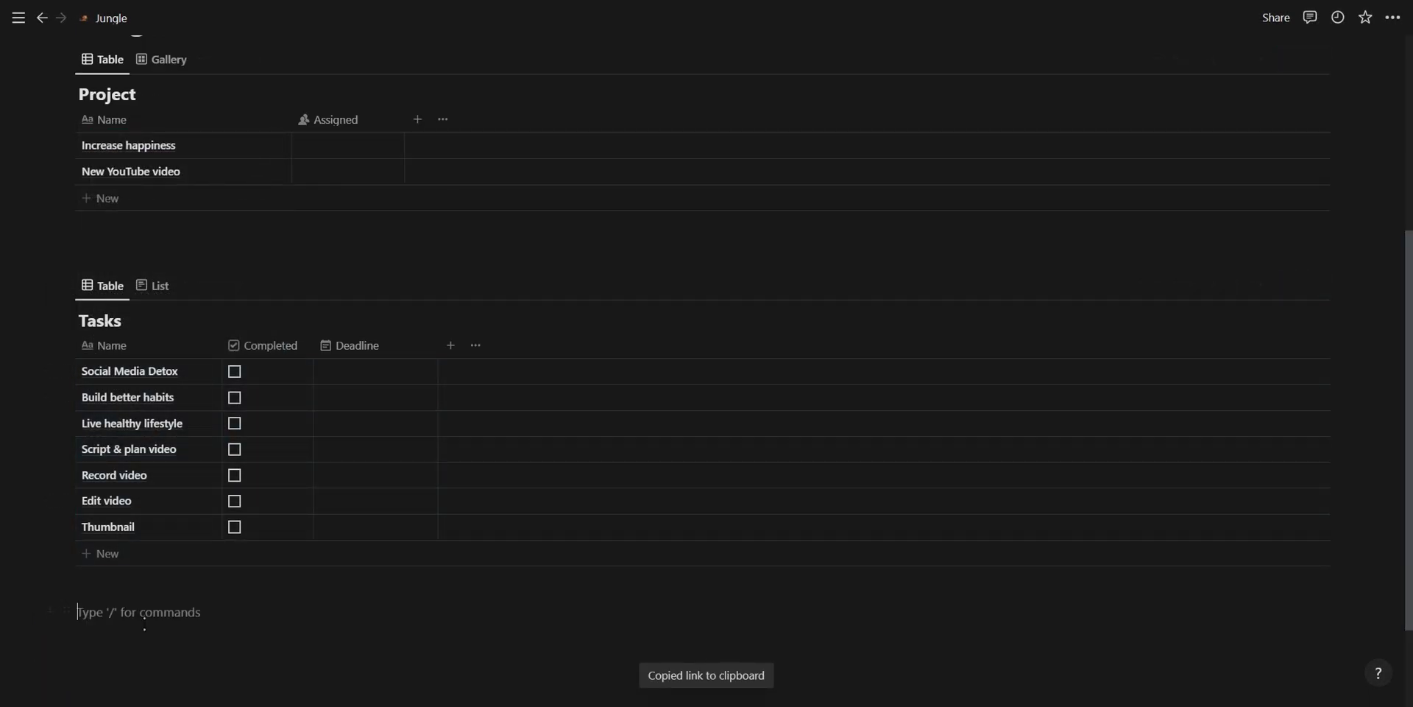
key(ctrl+v)
click(773, 660)
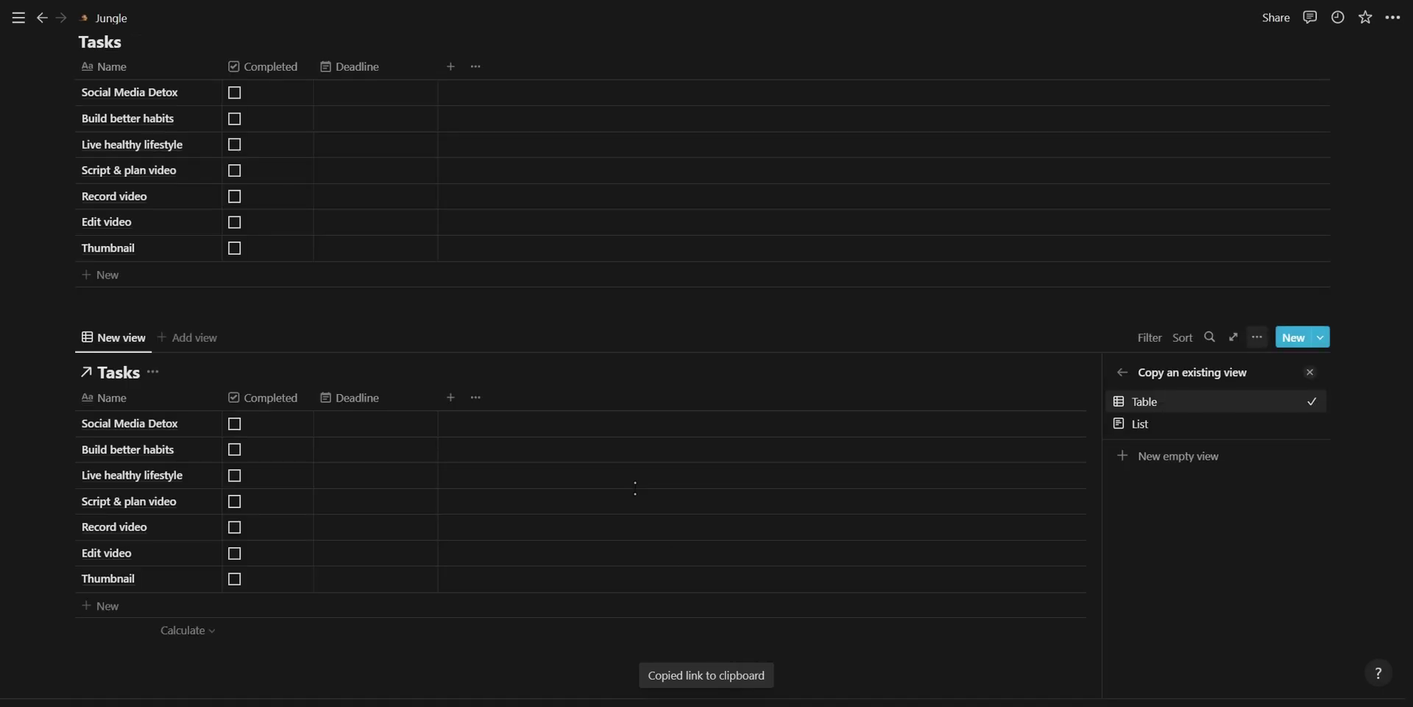
click(1311, 374)
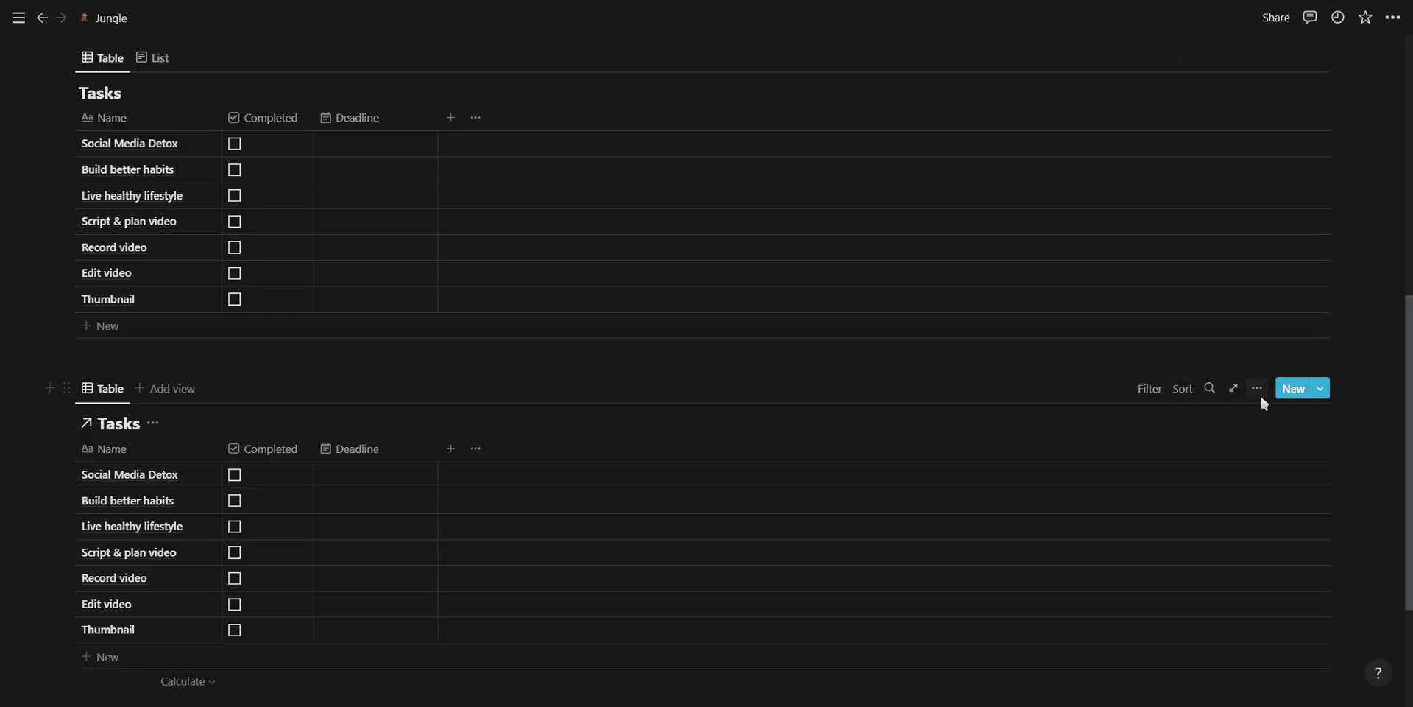
Change the linked Tasks view's layout to Calendar.
click(1257, 388)
click(1192, 296)
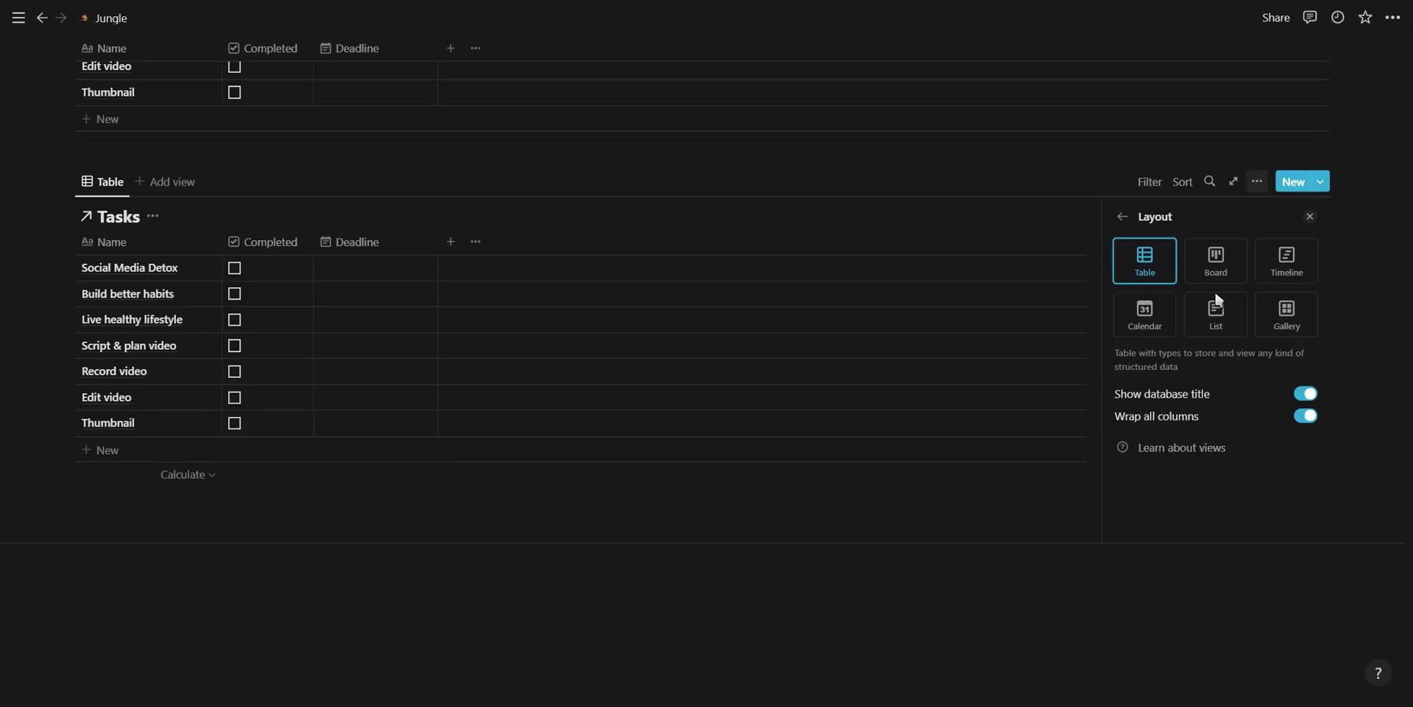
click(1162, 324)
key(Escape)
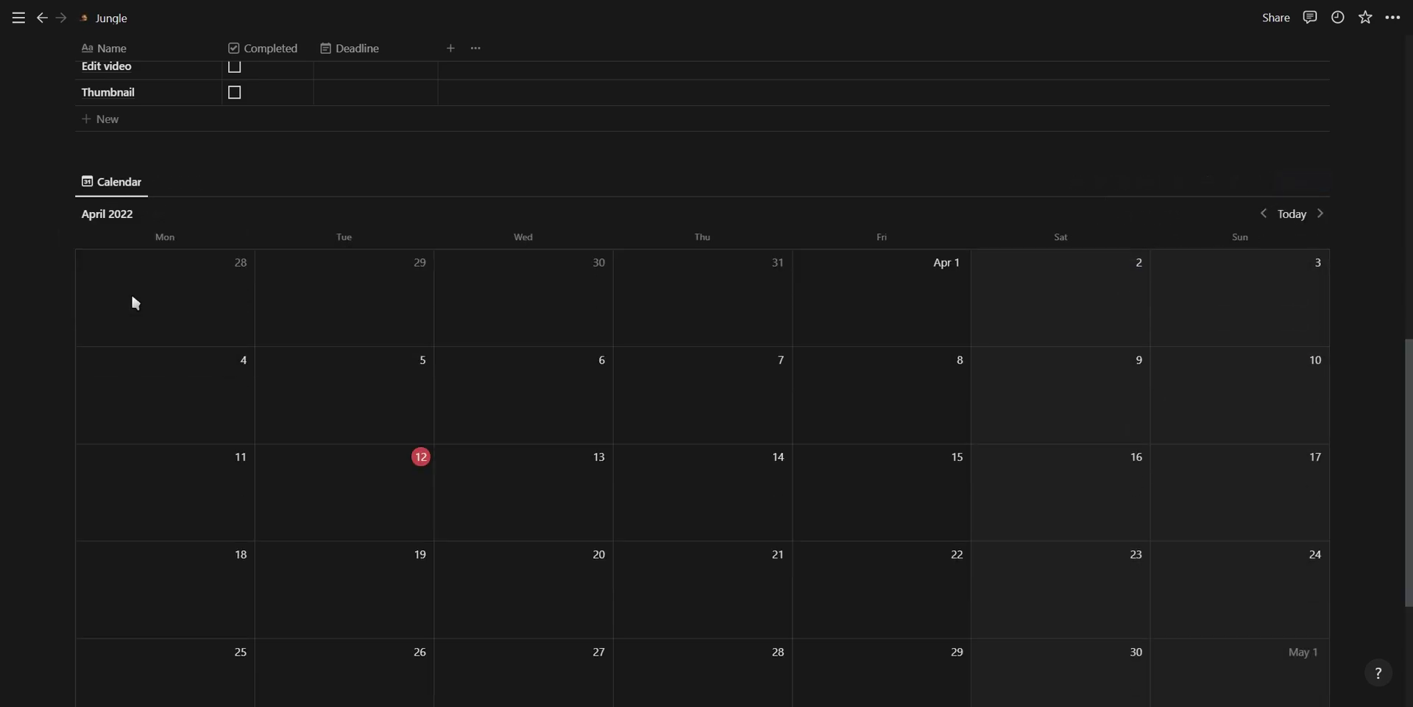
Place the calendar in a column beside the Tasks table and delete the leftover empty block.
scroll(158, 279, up, 2)
scroll(162, 283, down, 5)
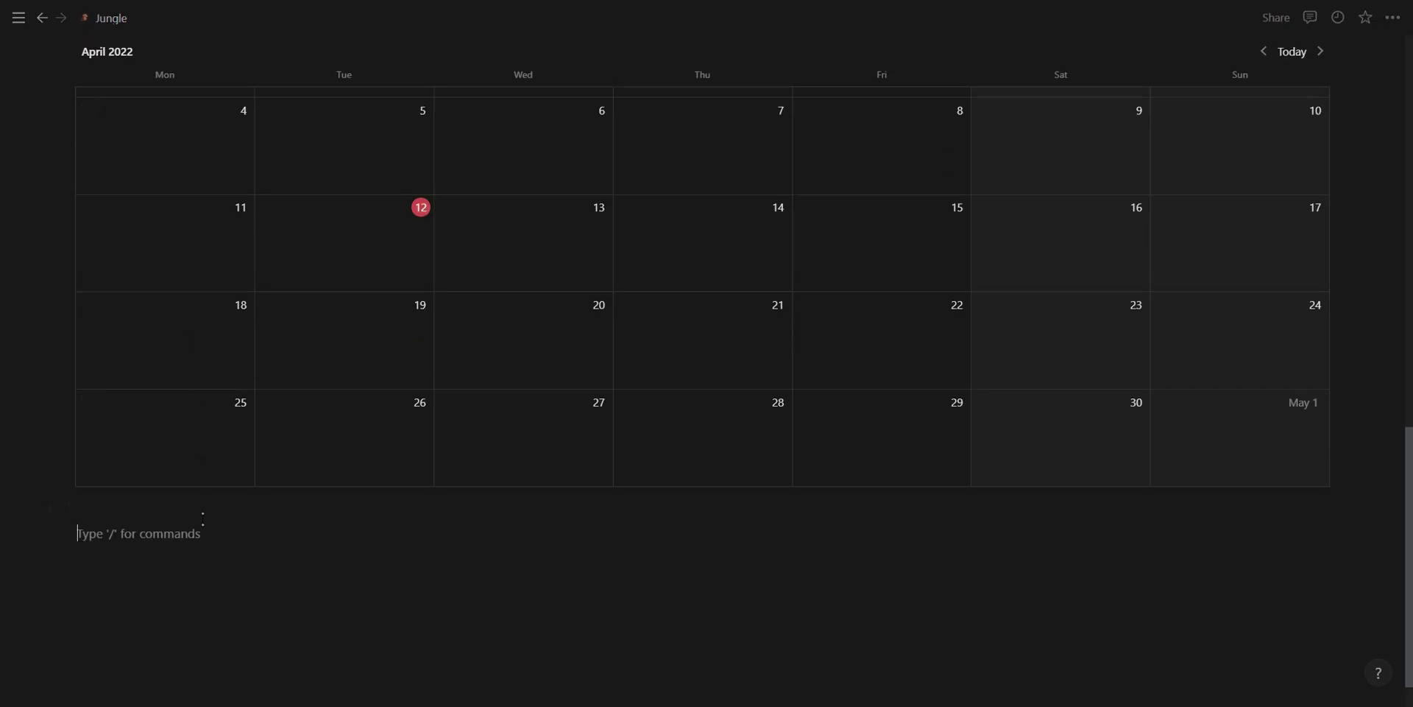
drag(46, 510, 949, 488)
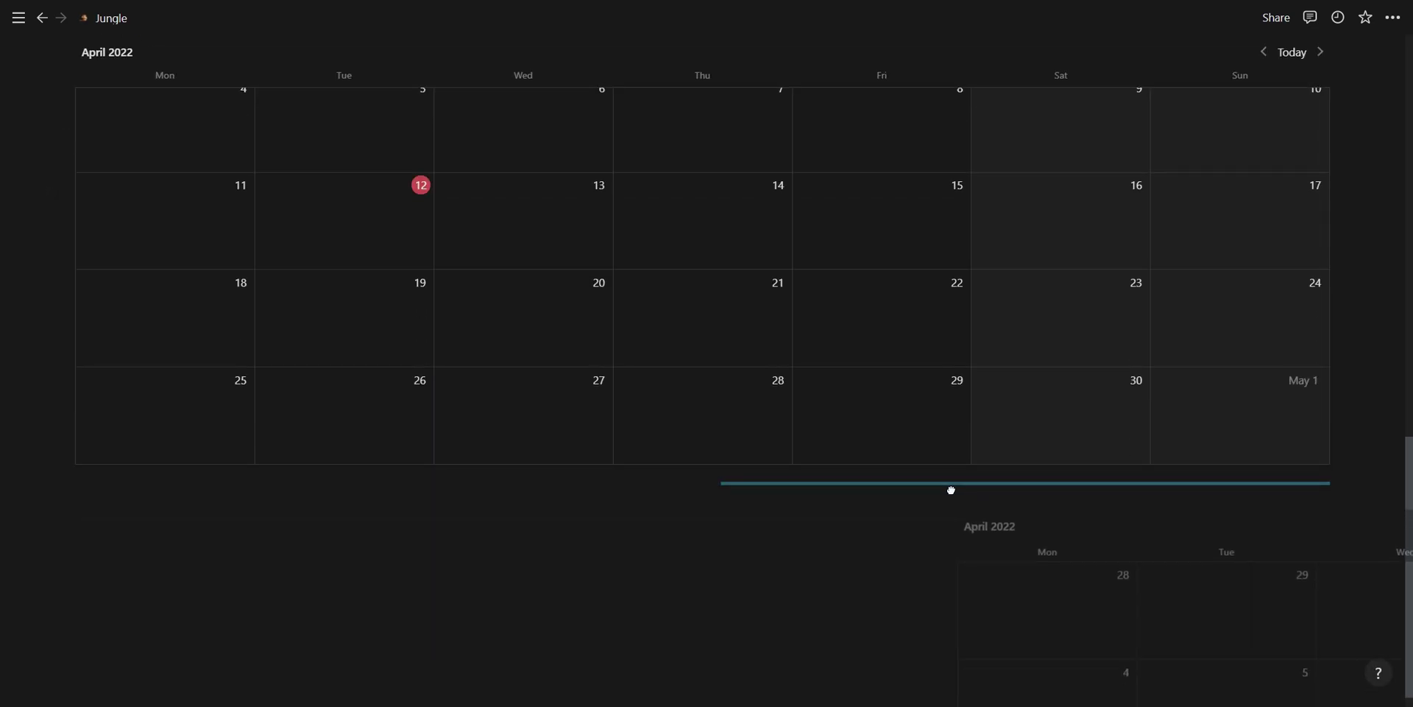
drag(46, 150, 173, 468)
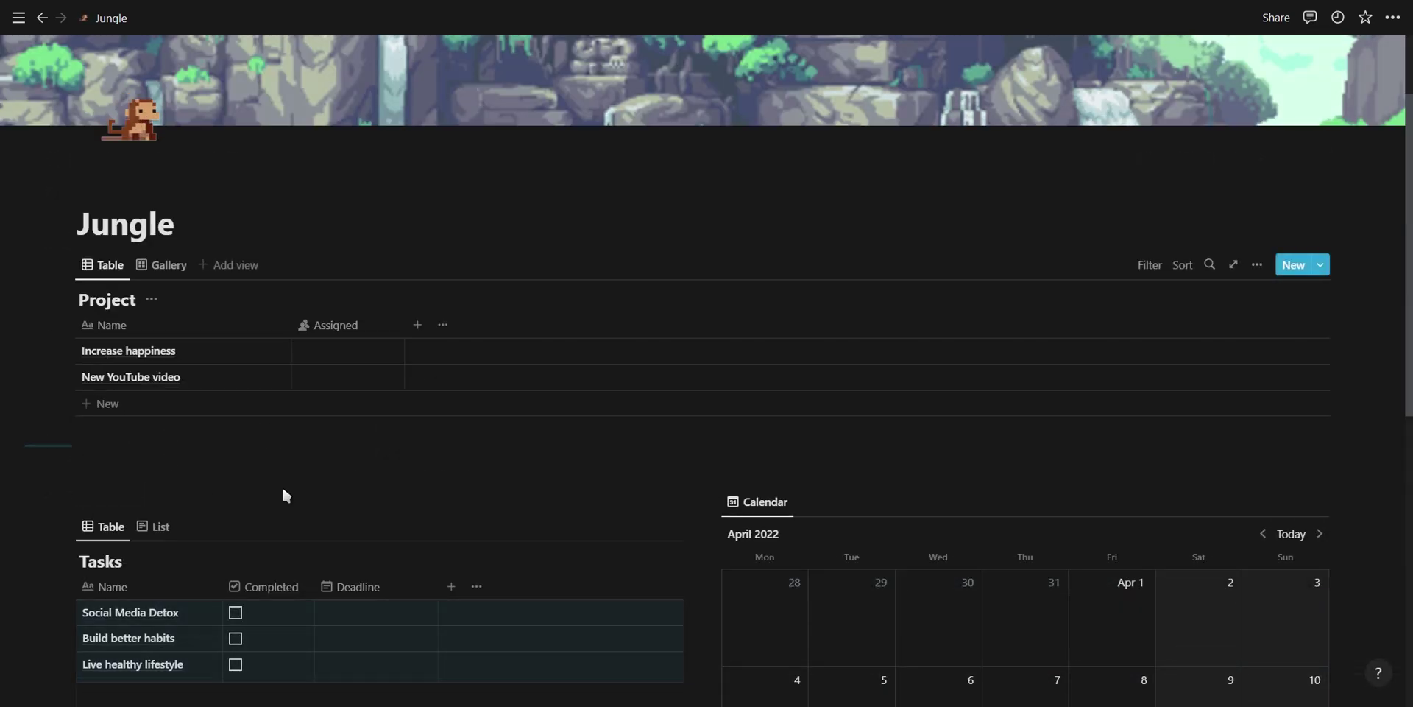
click(48, 496)
click(170, 405)
scroll(170, 405, down, 2)
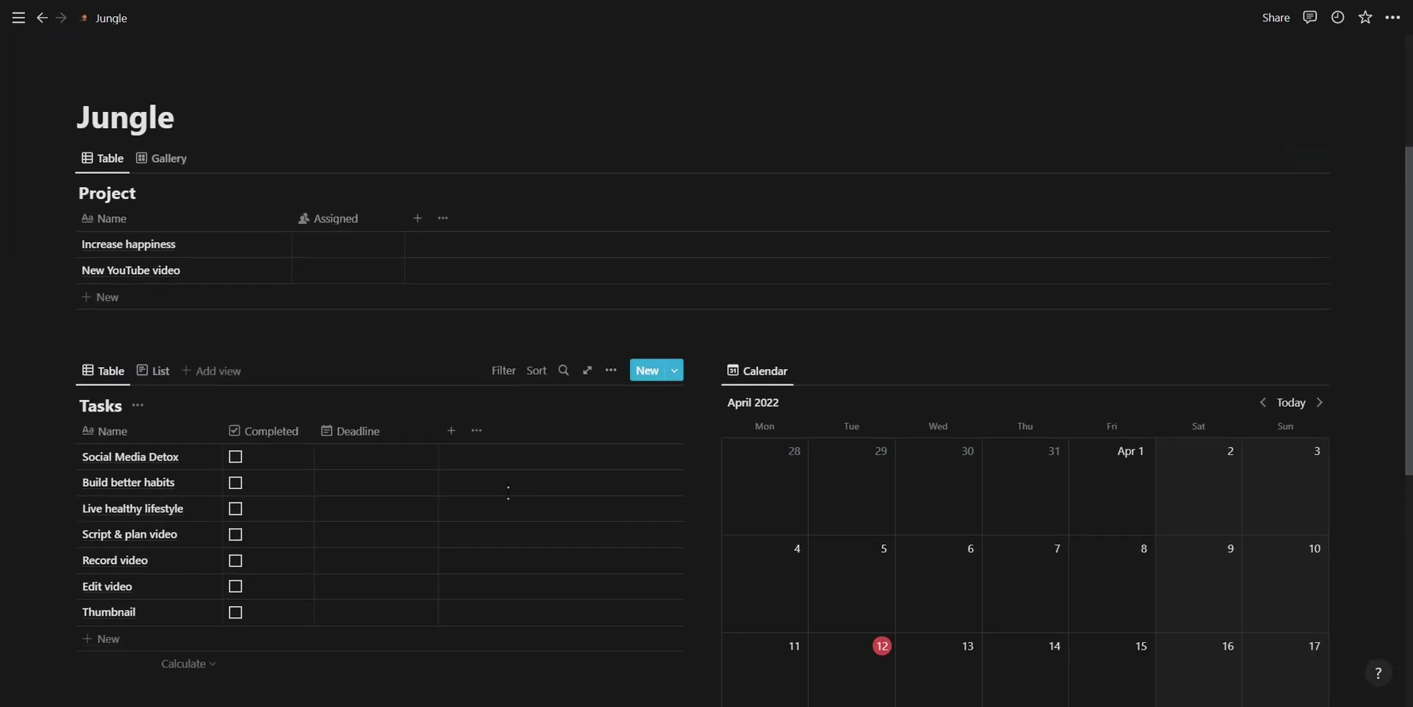
scroll(922, 423, down, 2)
Filter the calendar to tasks where Deadline is not empty.
click(1148, 239)
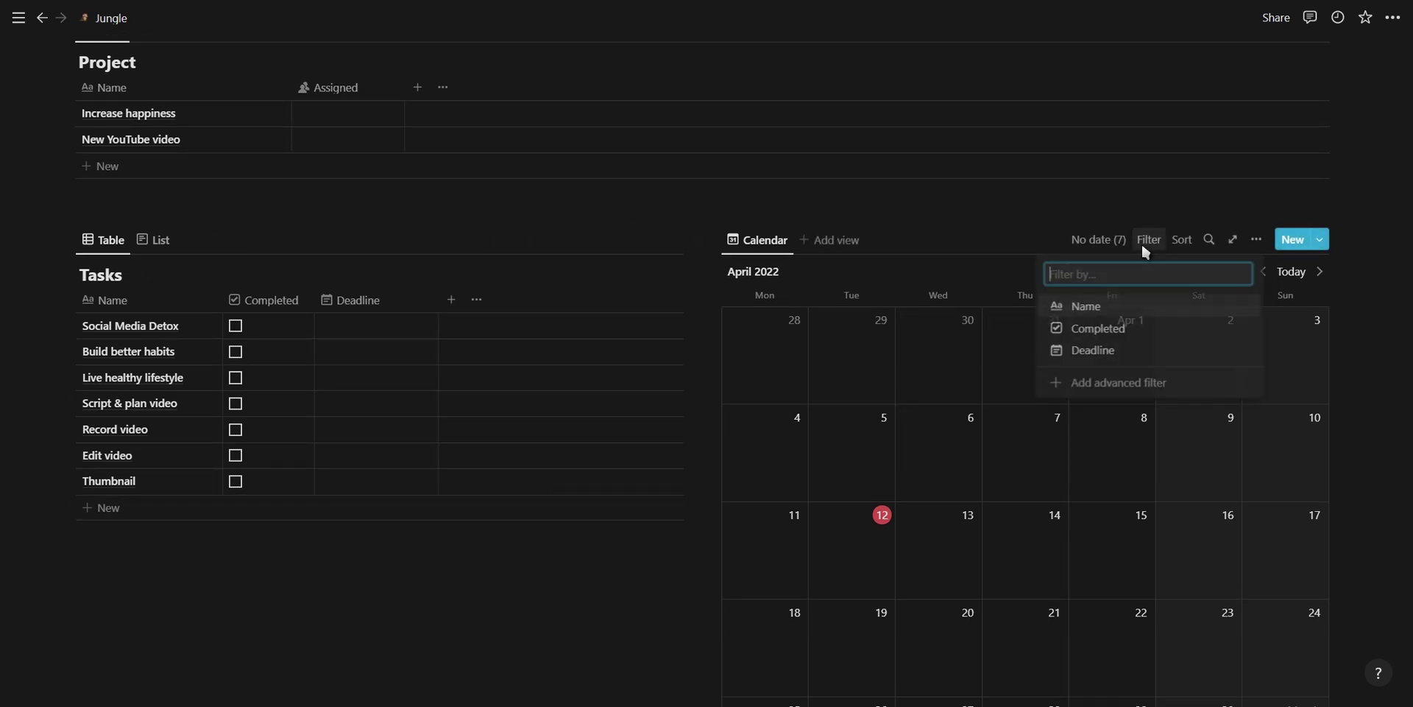
click(1115, 340)
click(719, 298)
click(699, 476)
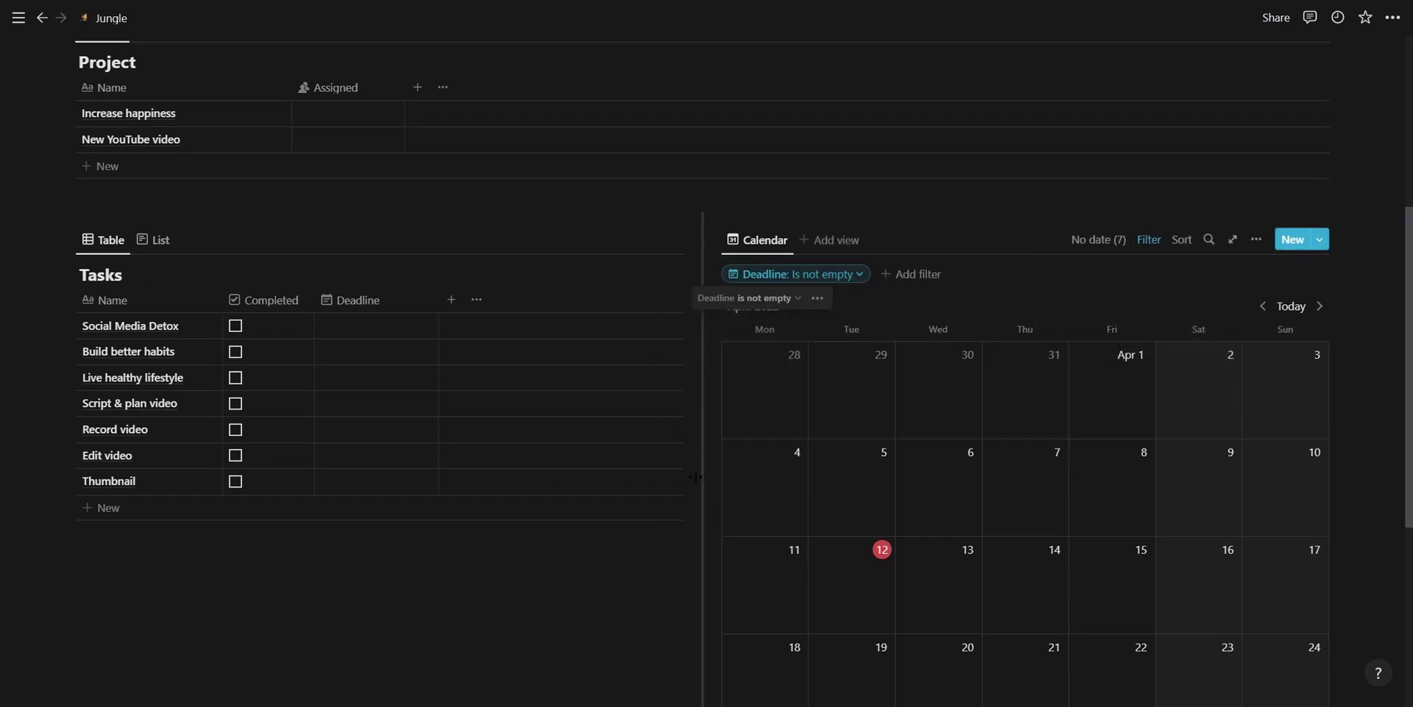
Give Social Media Detox an April 12 deadline and Script & plan video April 15.
click(356, 336)
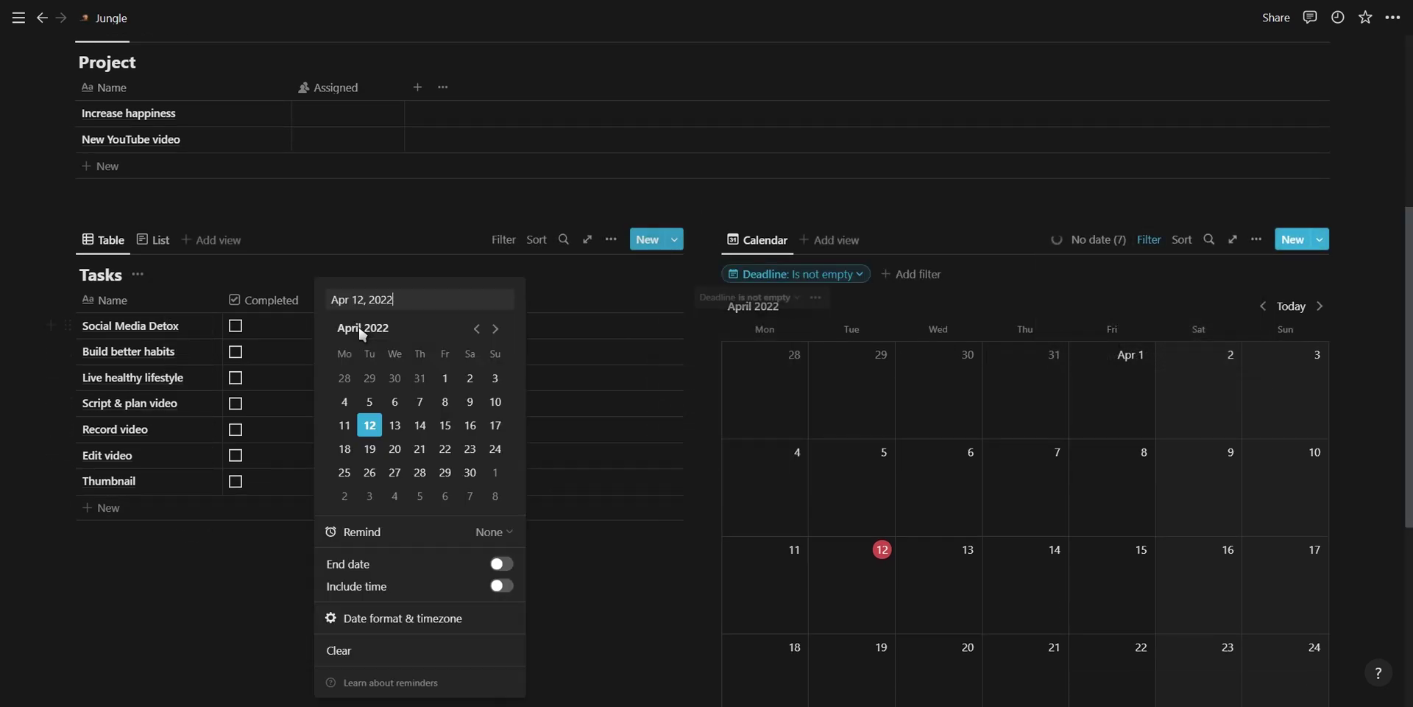
click(578, 392)
click(365, 402)
click(444, 425)
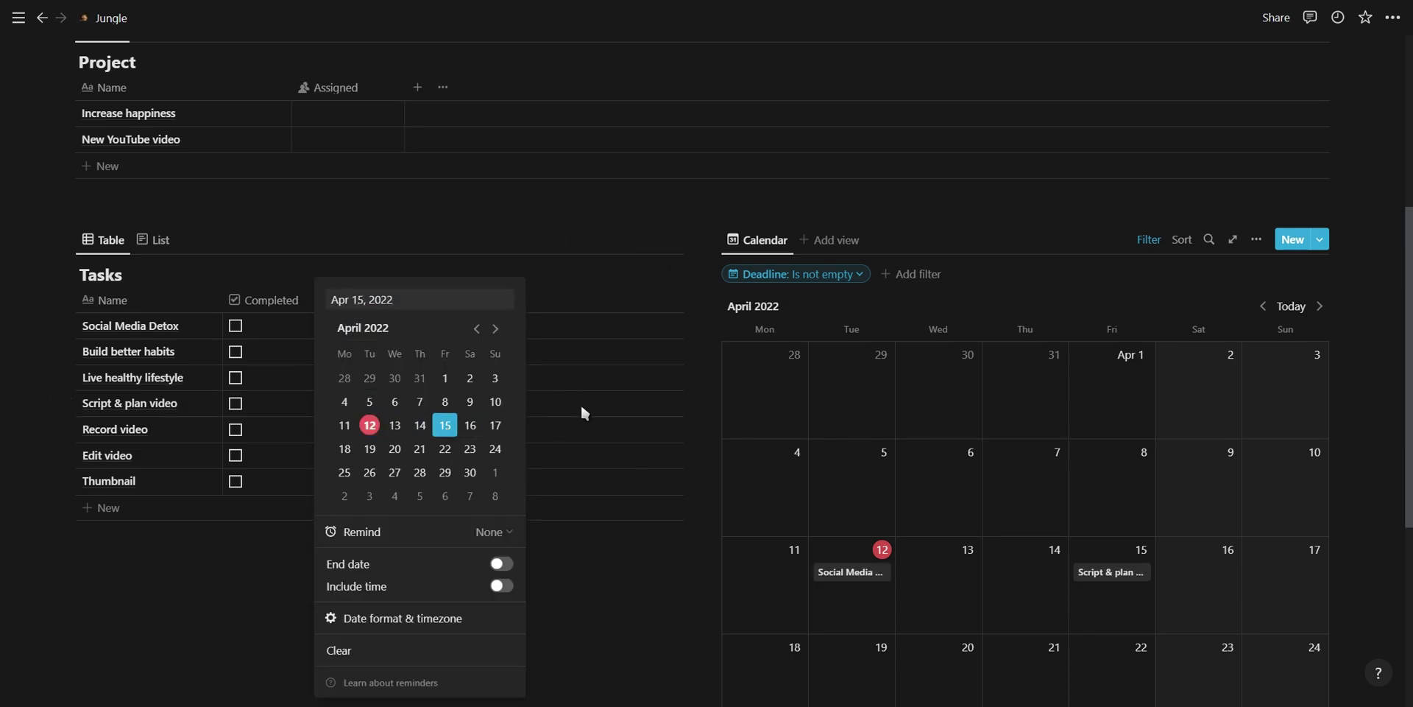
click(582, 412)
text(Task)
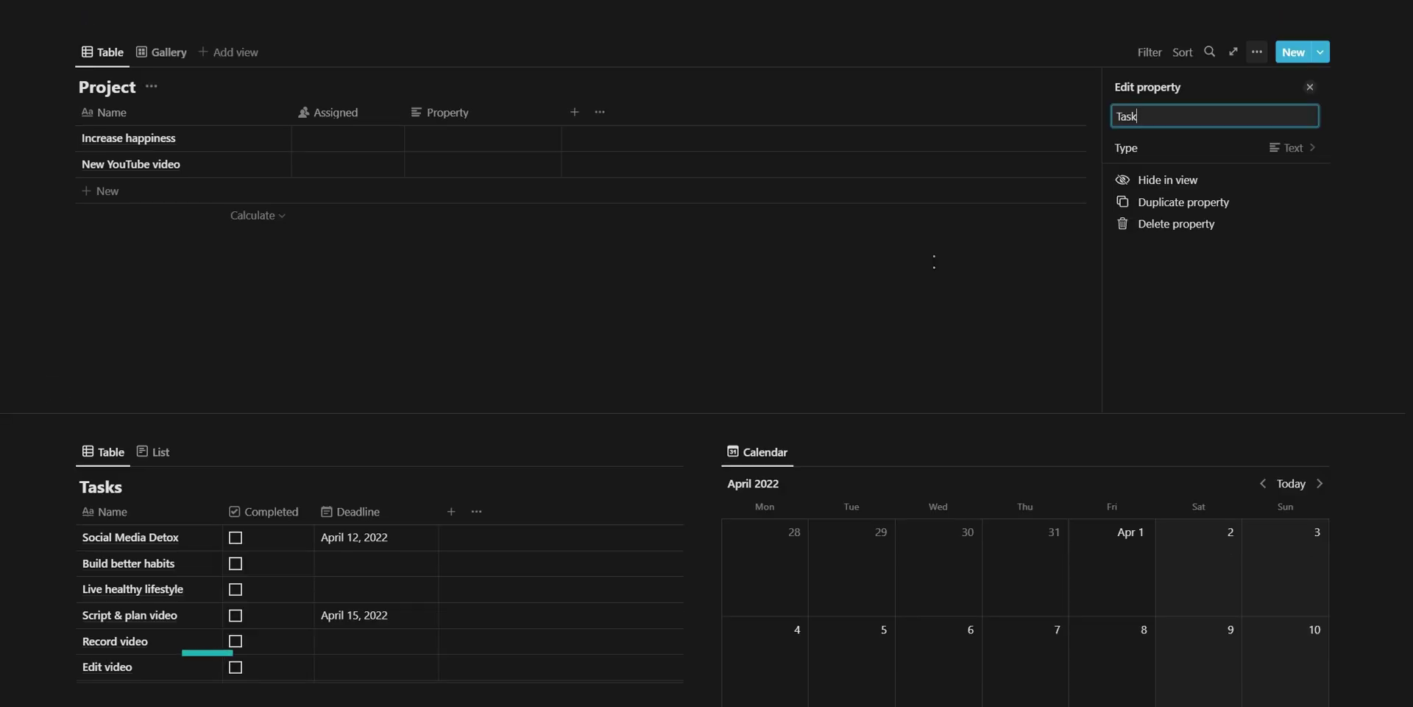
Add a Project property 'Tasks Relation' of type Relation linked to the Tasks database.
text(s Relation)
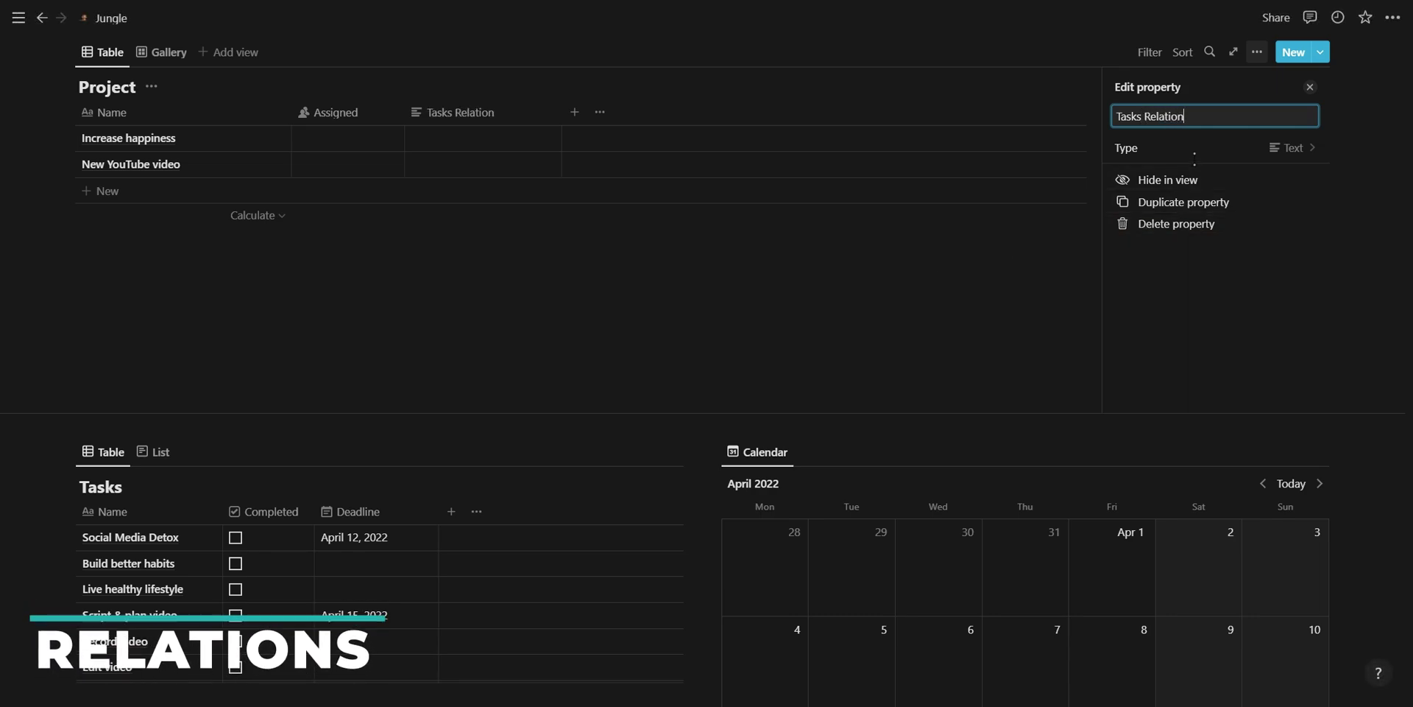
click(1195, 148)
click(1148, 526)
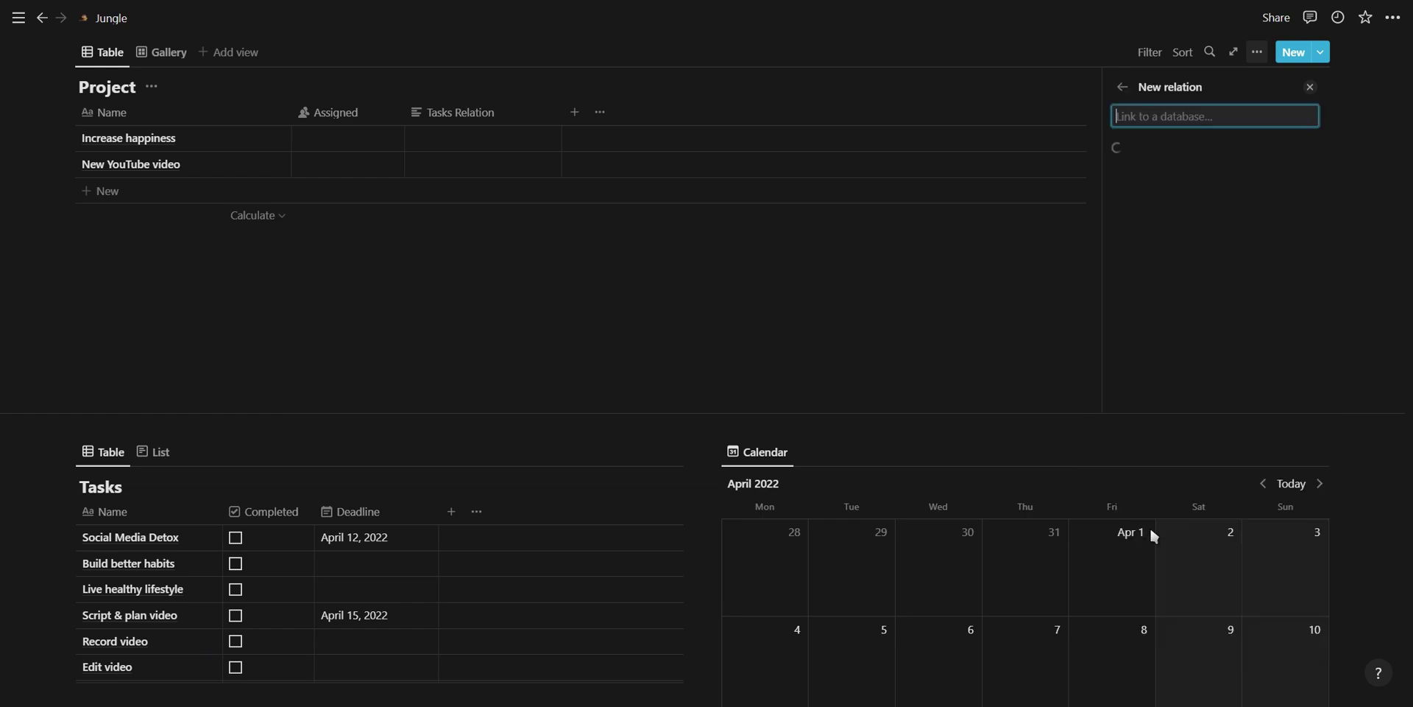
click(1256, 153)
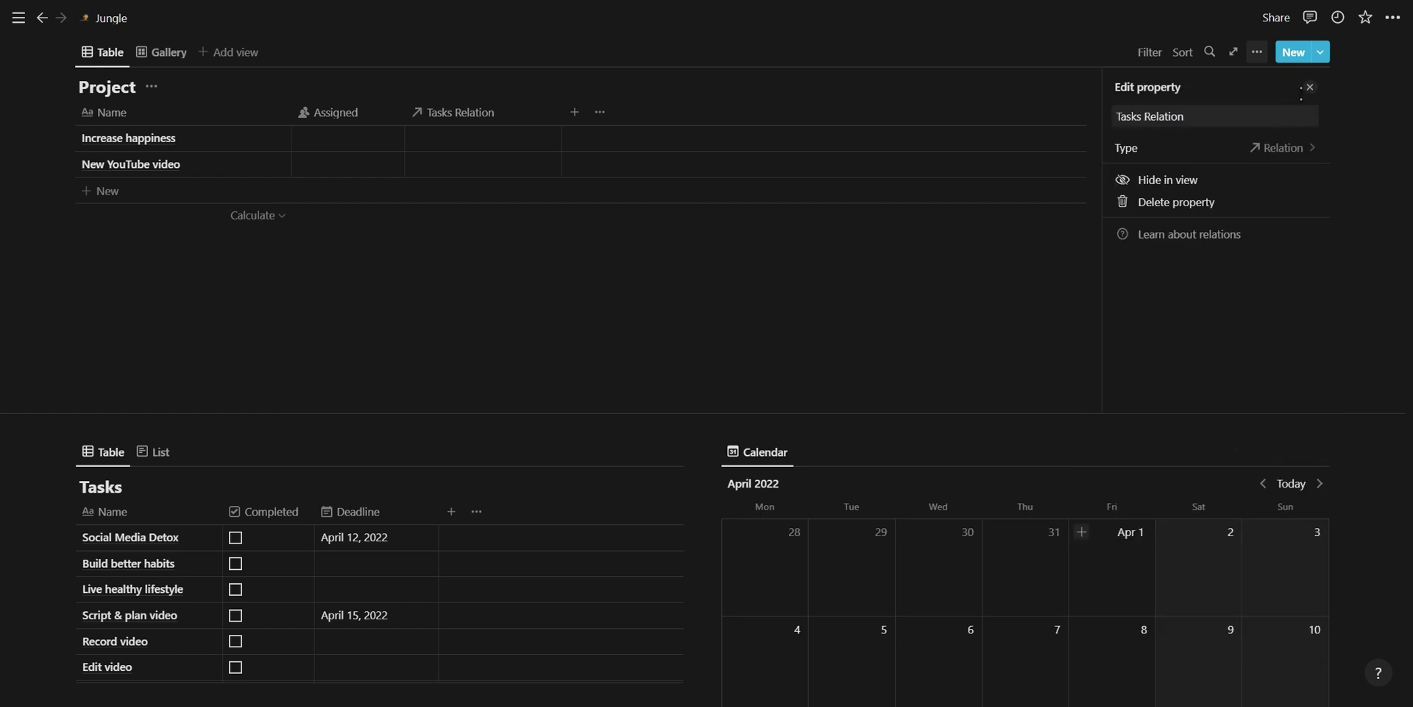
click(1310, 87)
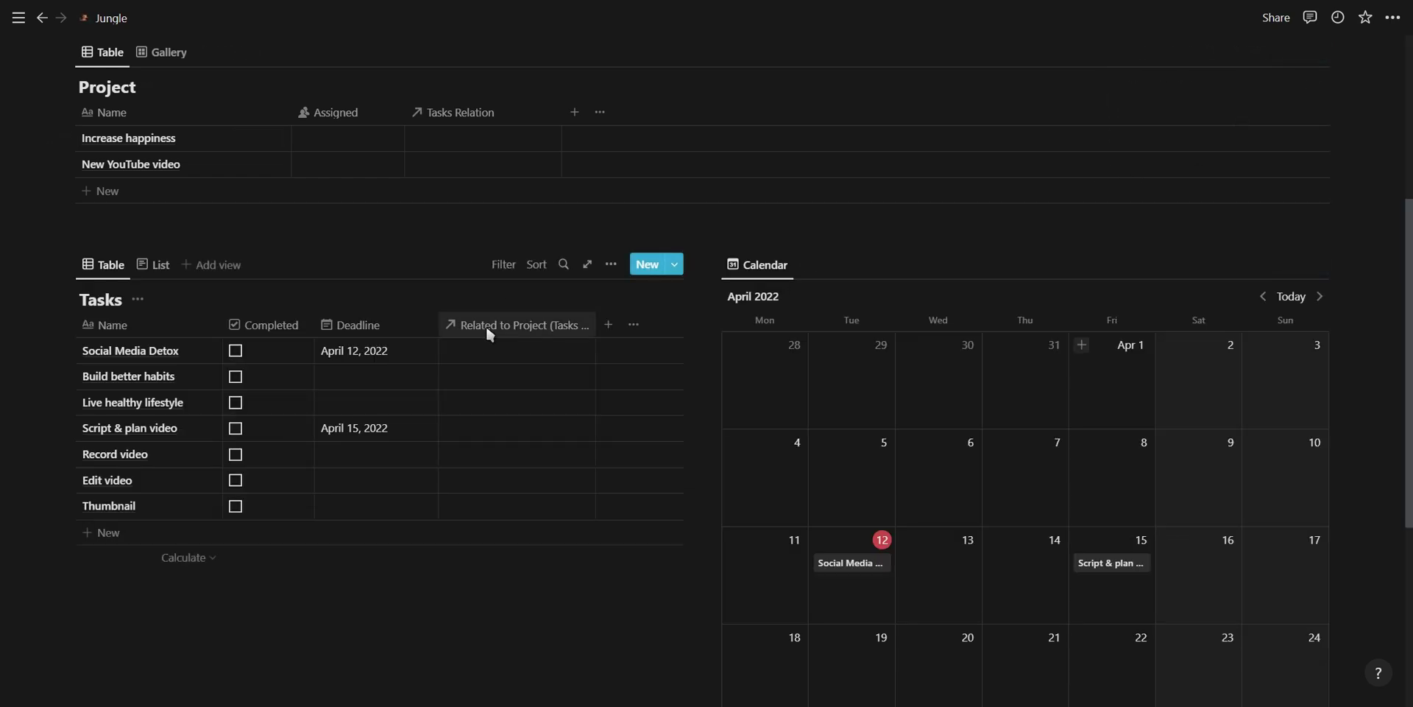
Rename the reciprocal column in Tasks to 'Project Relation'.
click(485, 328)
click(490, 355)
text(Pro)
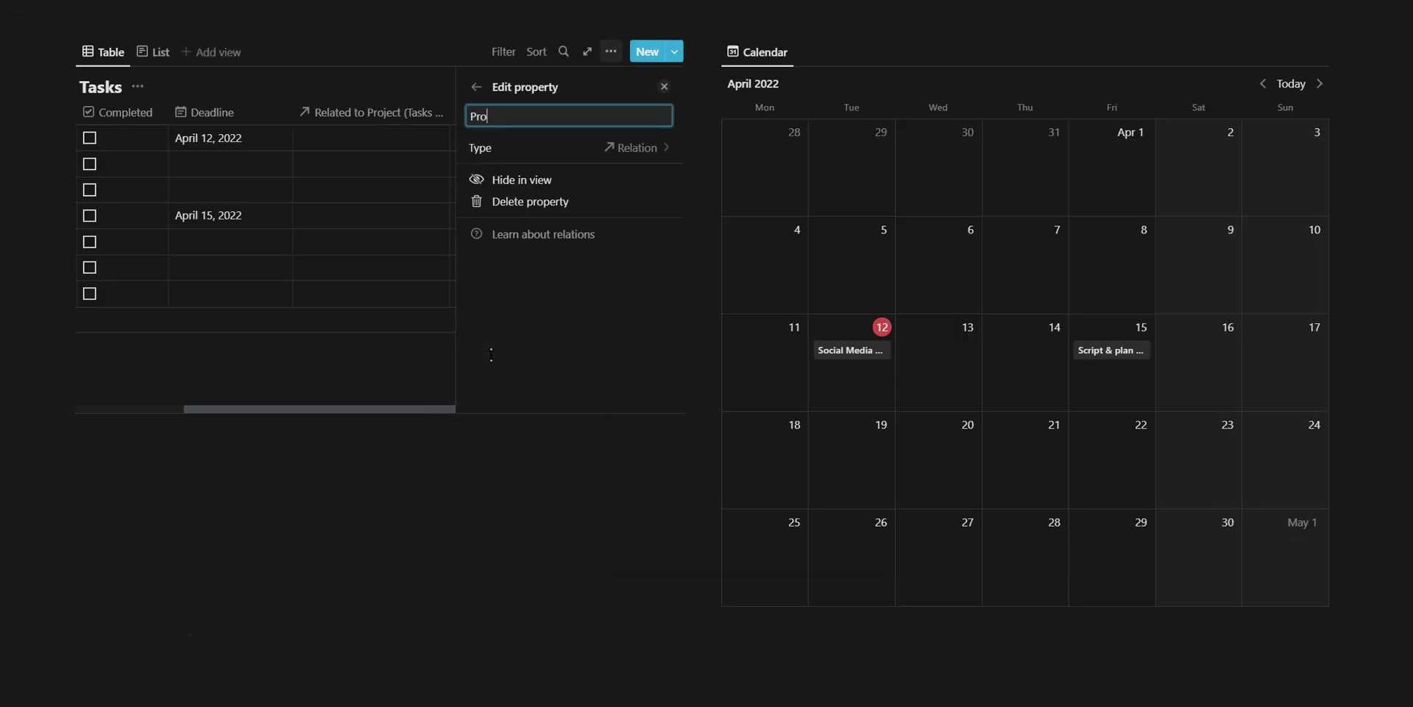
text(ject Relat)
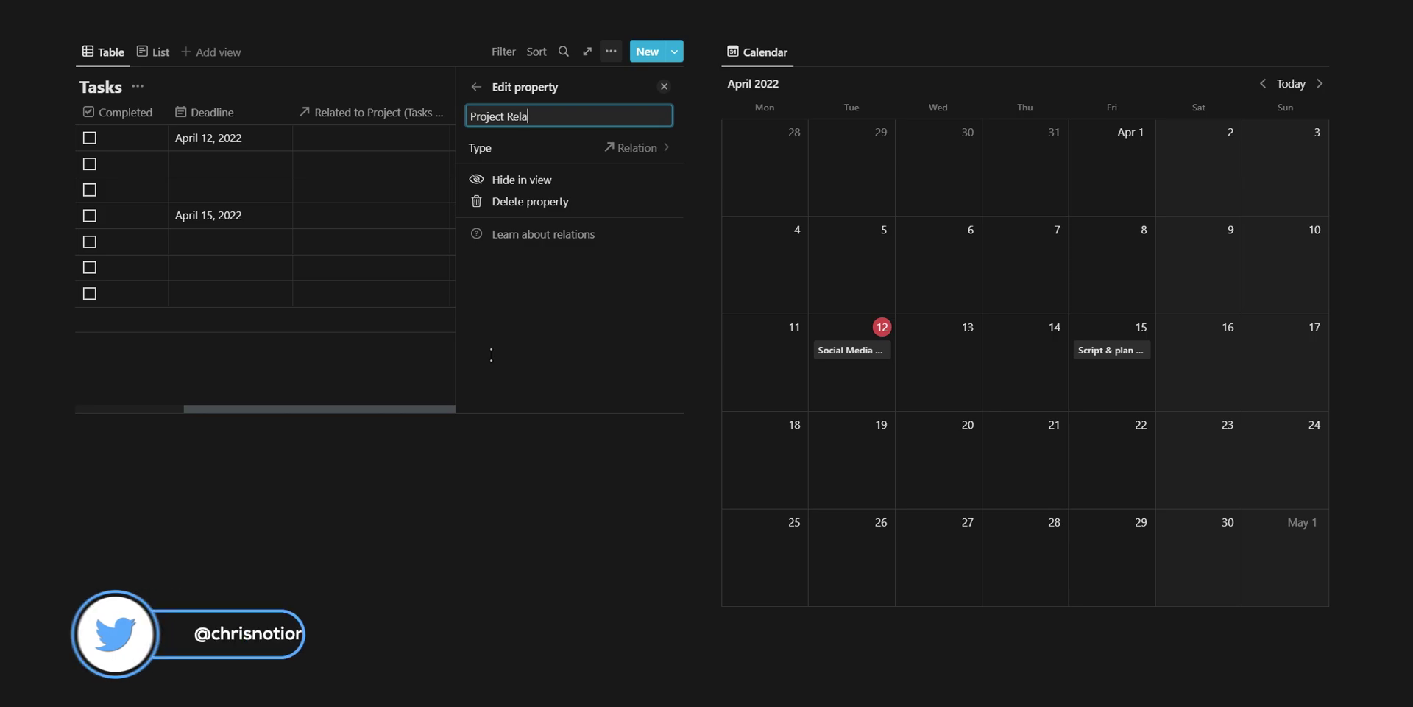
text(tion)
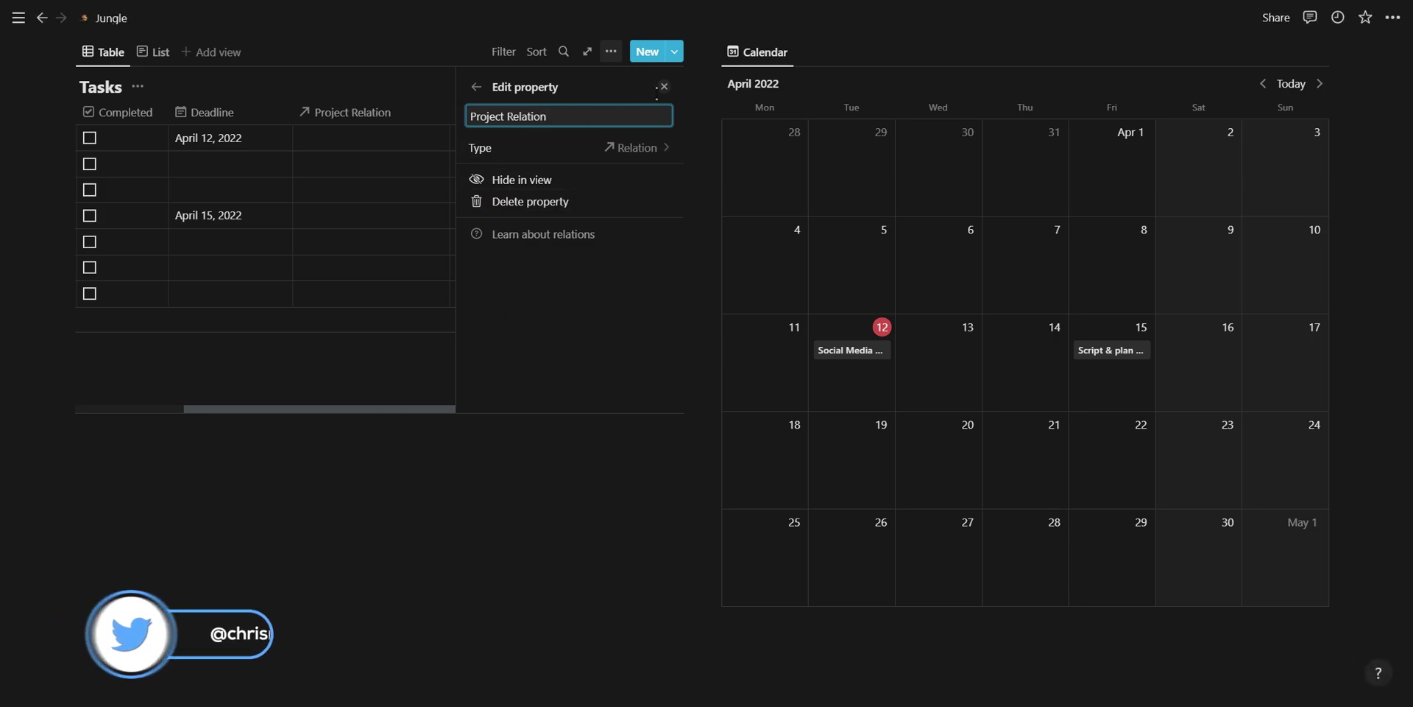
click(666, 86)
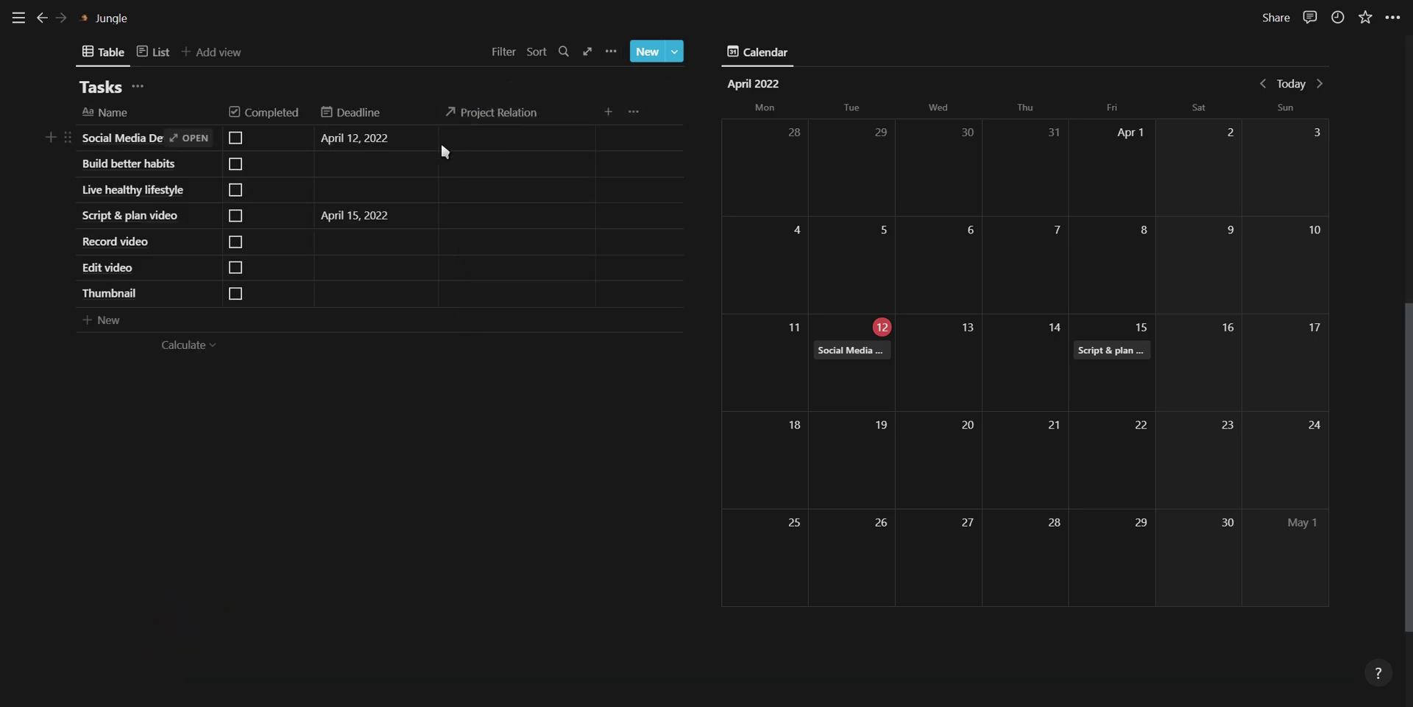
Link Social Media Detox, Build better habits and Live healthy lifestyle to Increase happiness.
scroll(483, 189, up, 4)
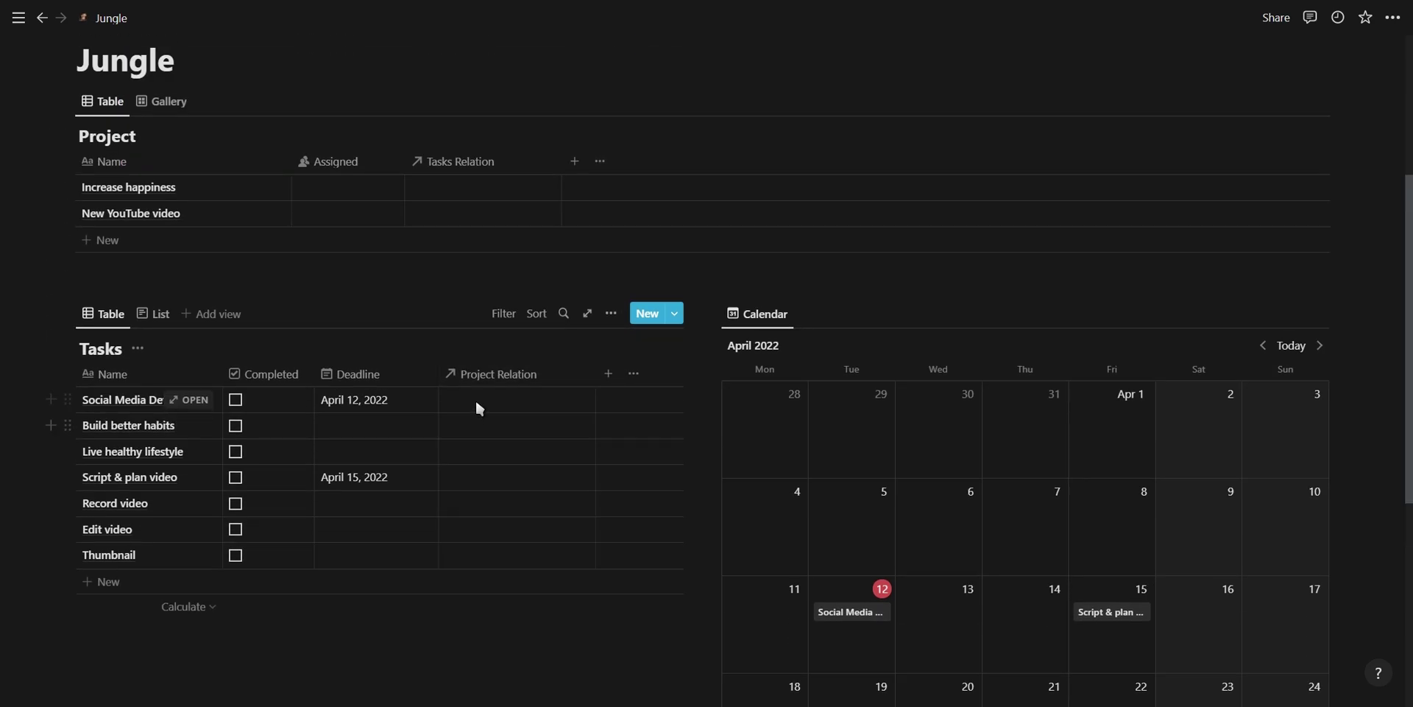
click(475, 398)
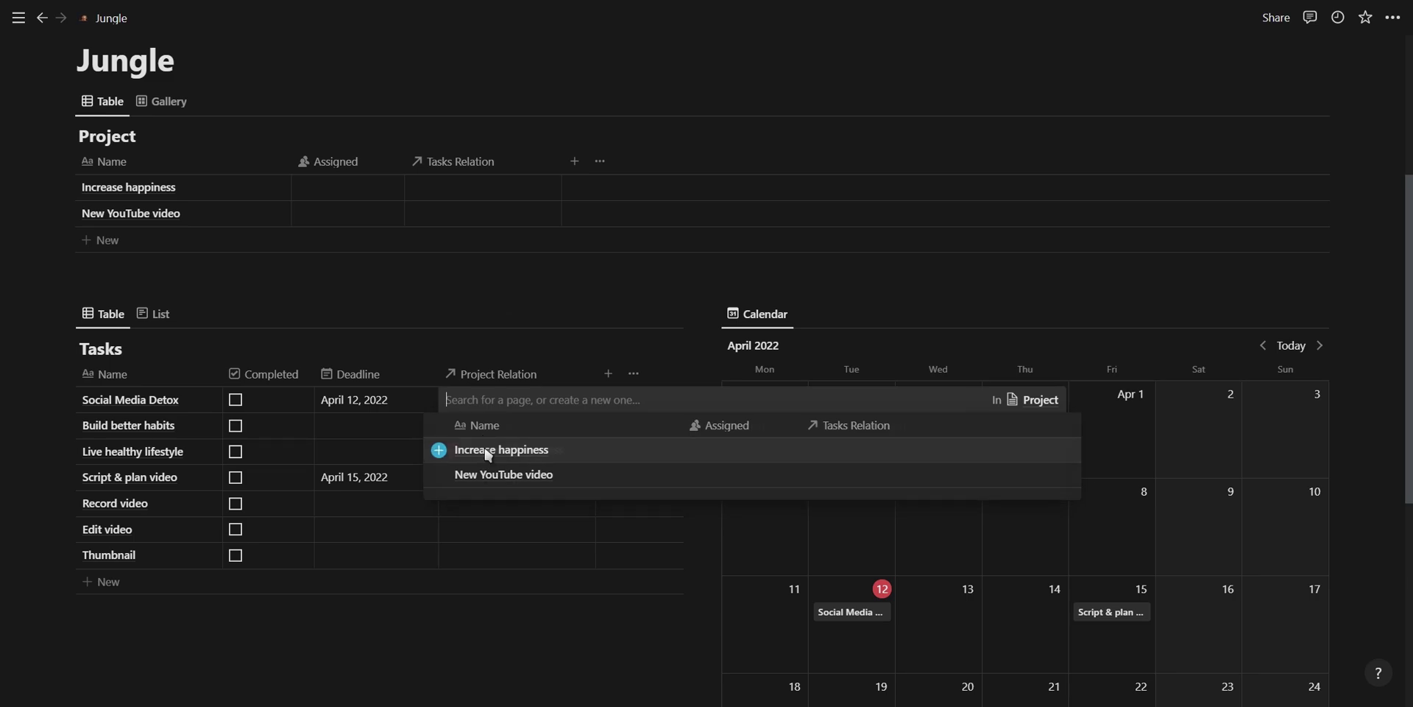
click(471, 449)
click(478, 425)
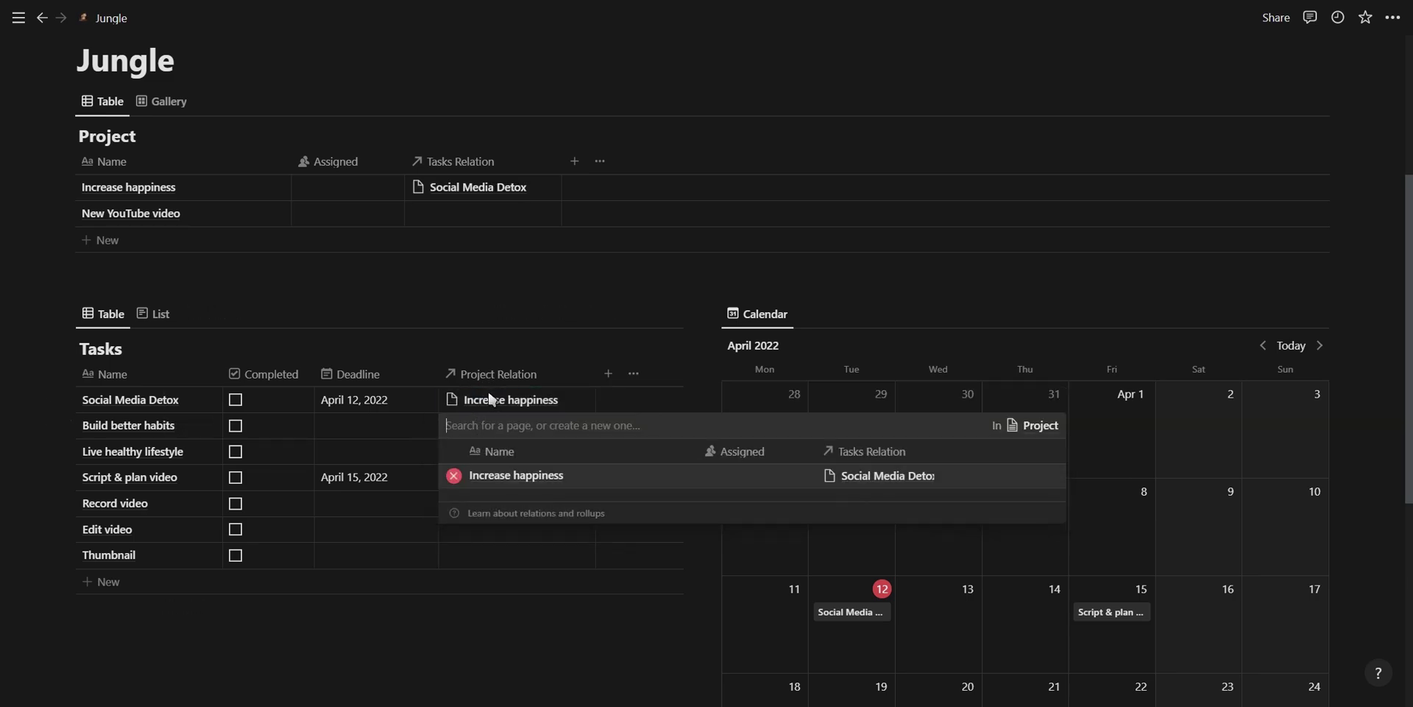
click(475, 471)
click(479, 451)
click(473, 500)
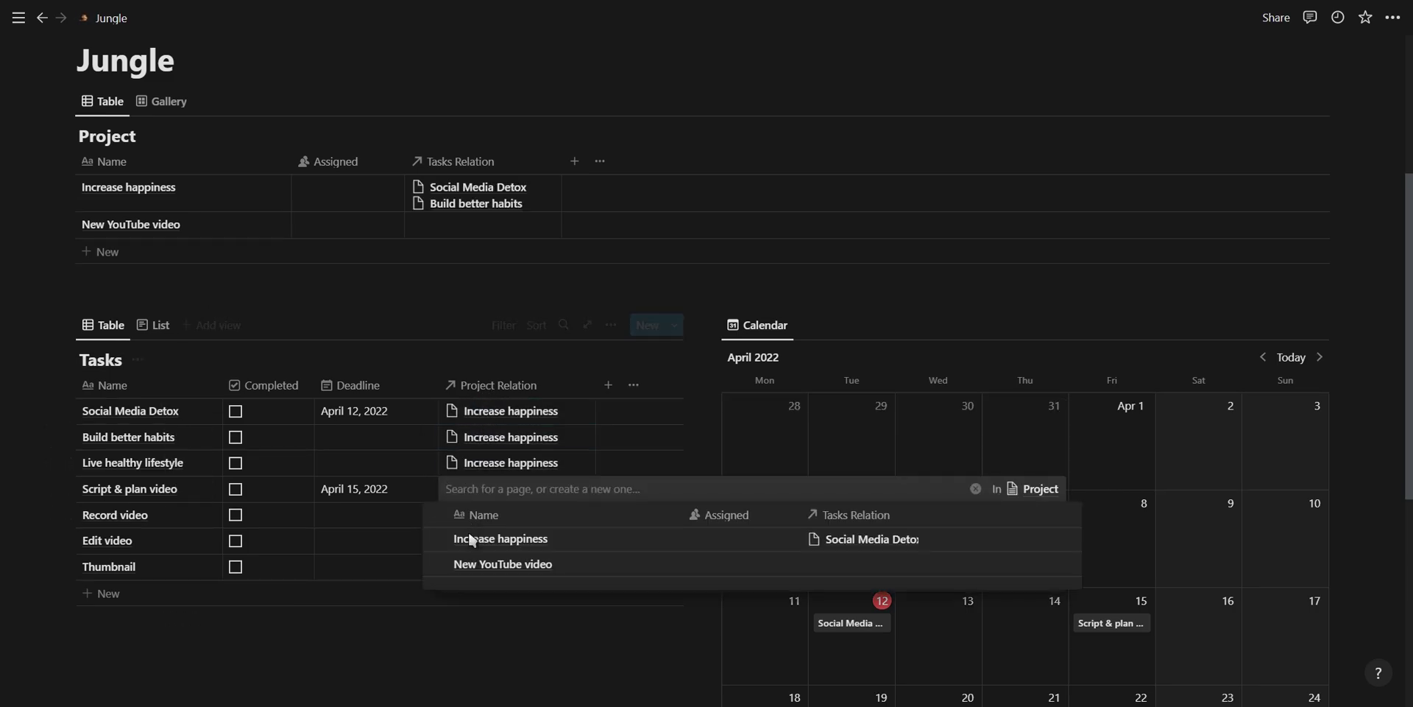
Link Script & plan video, Record video, Edit video and Thumbnail to New YouTube video.
click(471, 563)
click(468, 530)
click(497, 615)
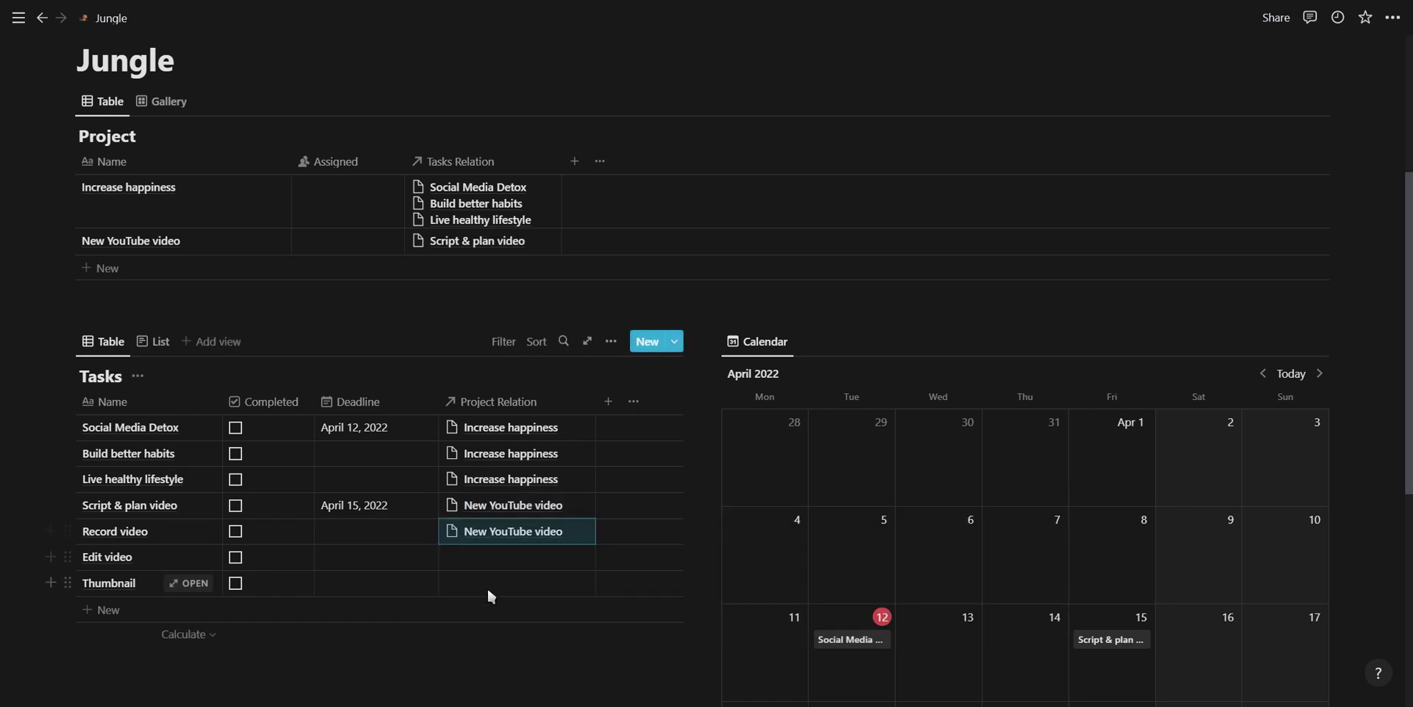
click(488, 560)
click(500, 626)
click(490, 594)
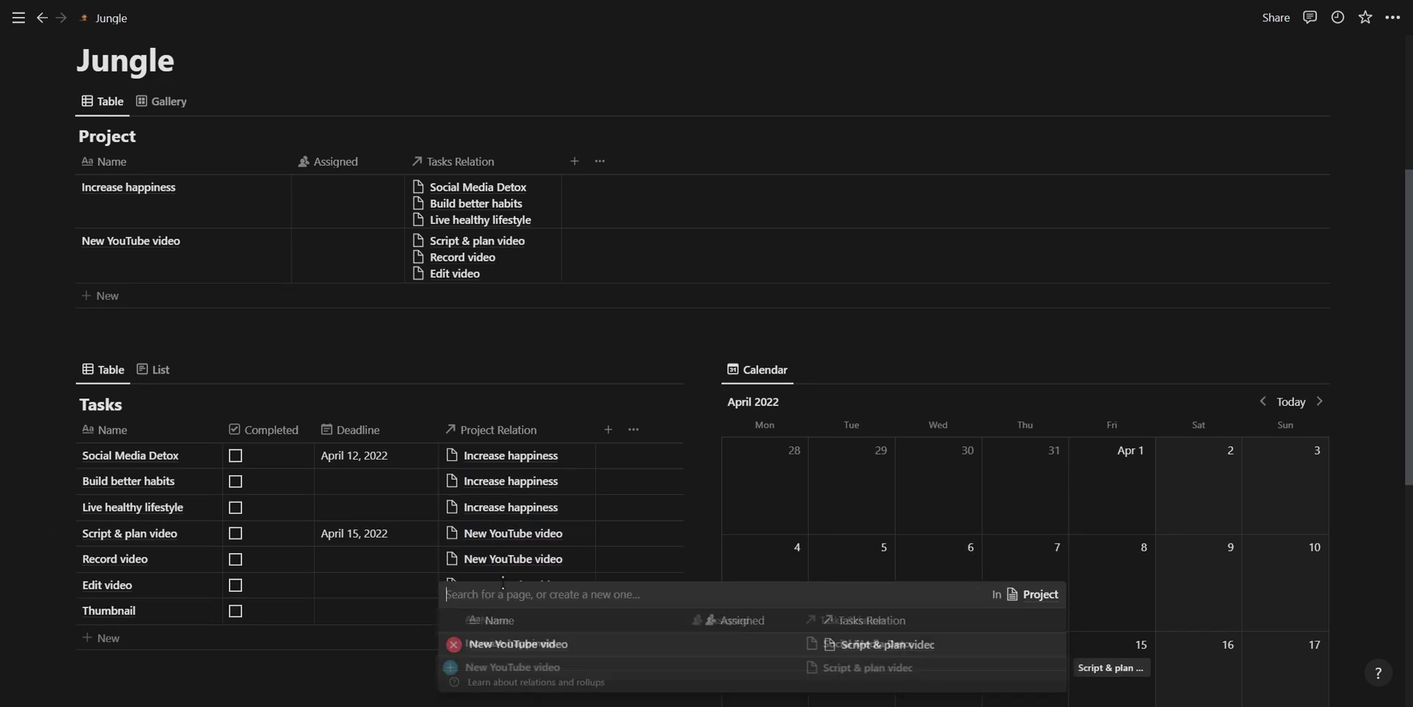
click(507, 668)
Preview the Increase happiness project page from Social Media Detox, then close it.
click(519, 471)
click(531, 524)
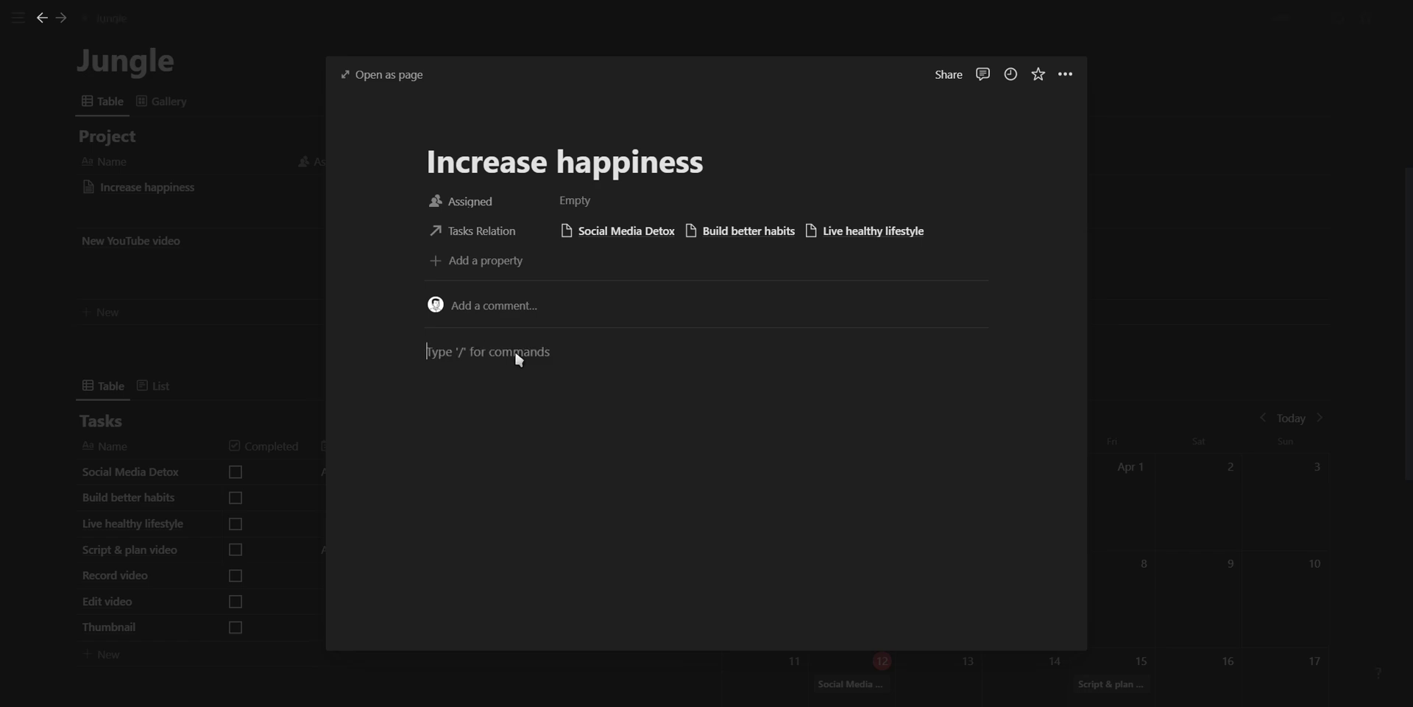
key(ctrl+a)
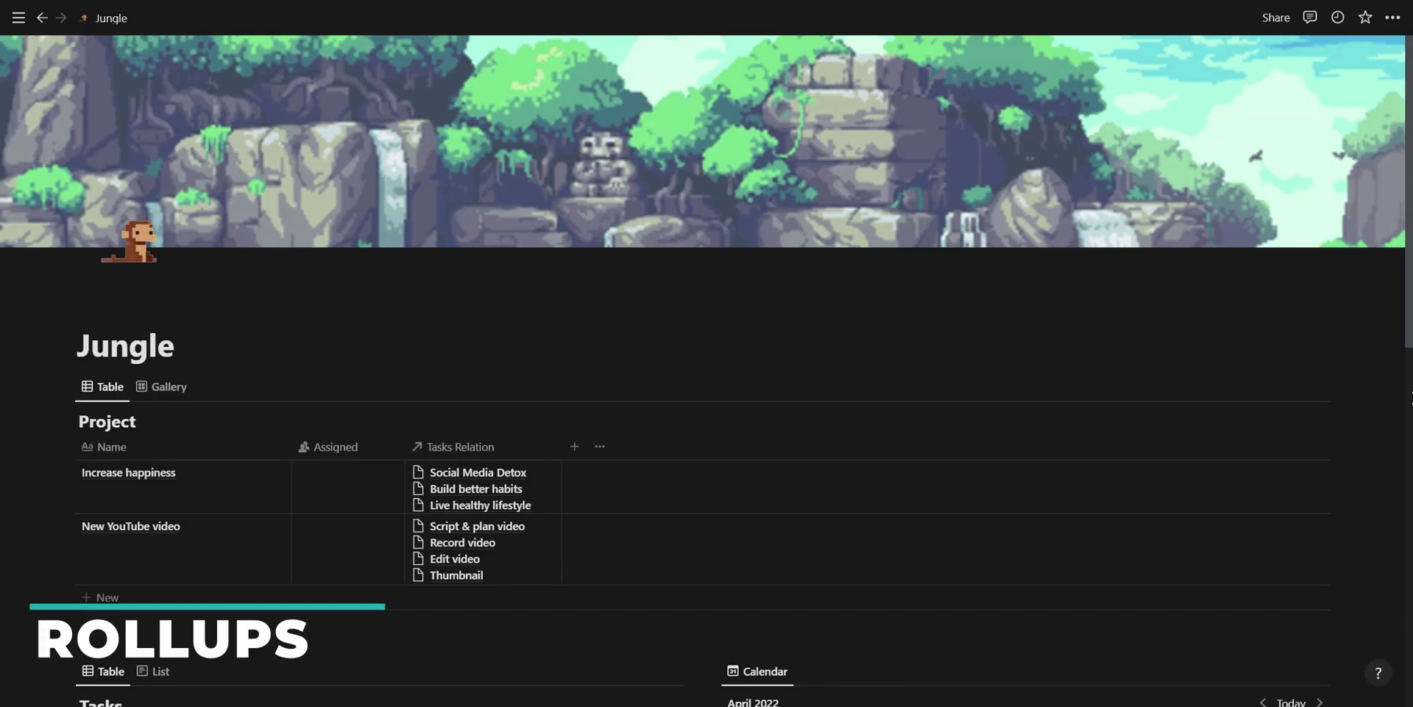
Add a 'Roll up' rollup property: Tasks Relation → Completed, calculated as Percent checked.
click(575, 446)
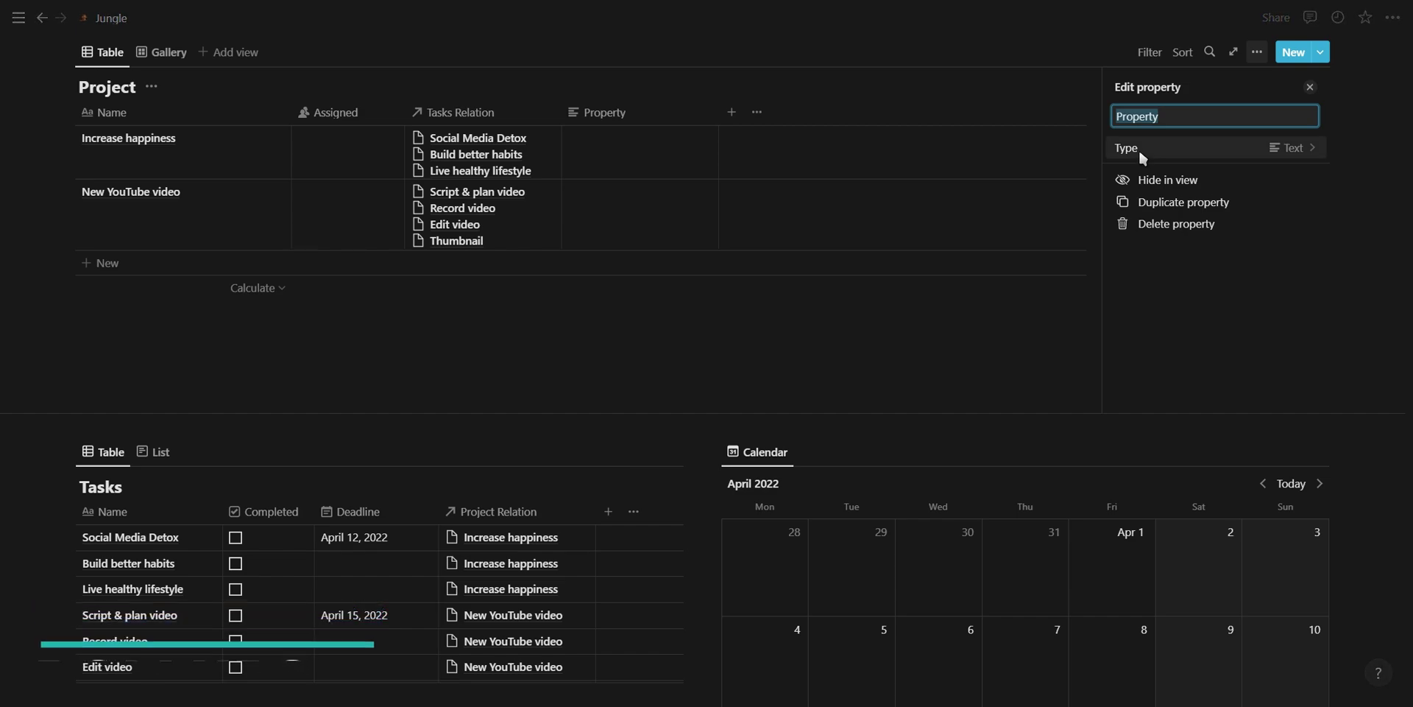
text(Roll up)
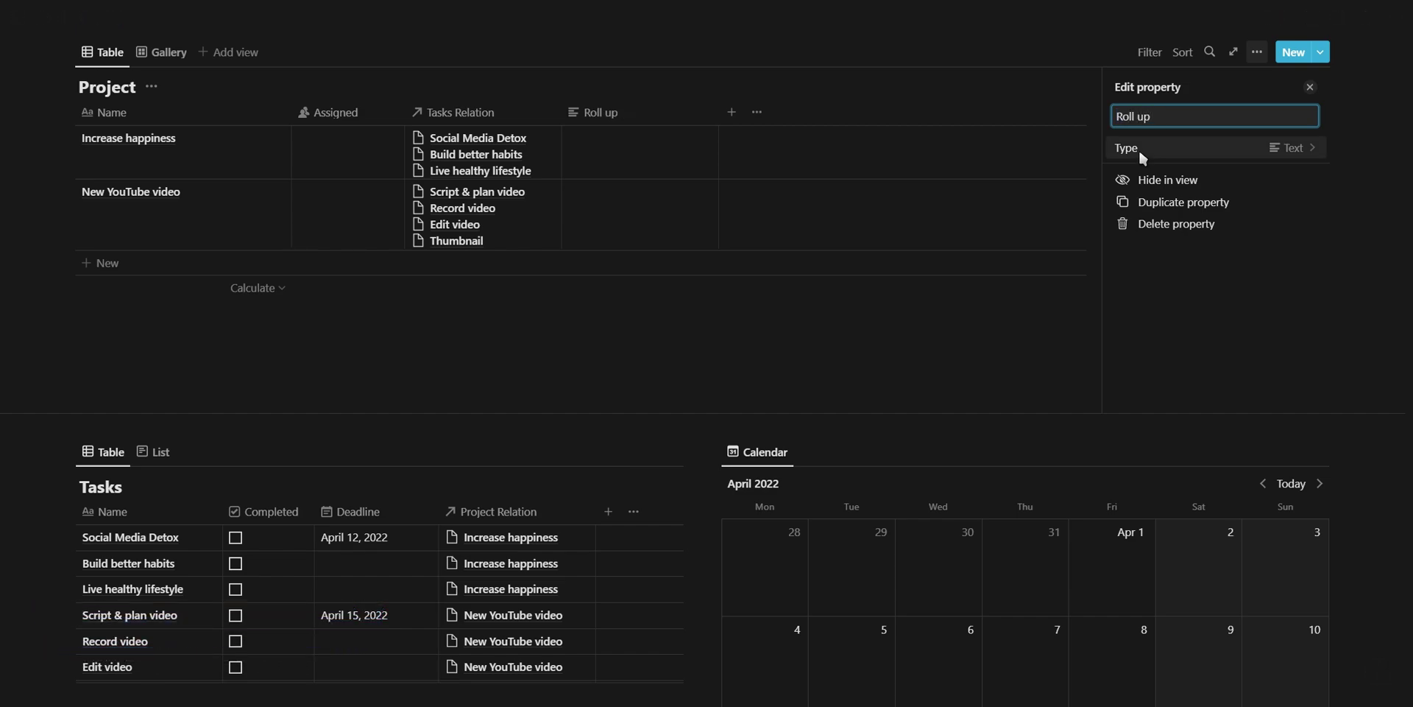
click(1140, 152)
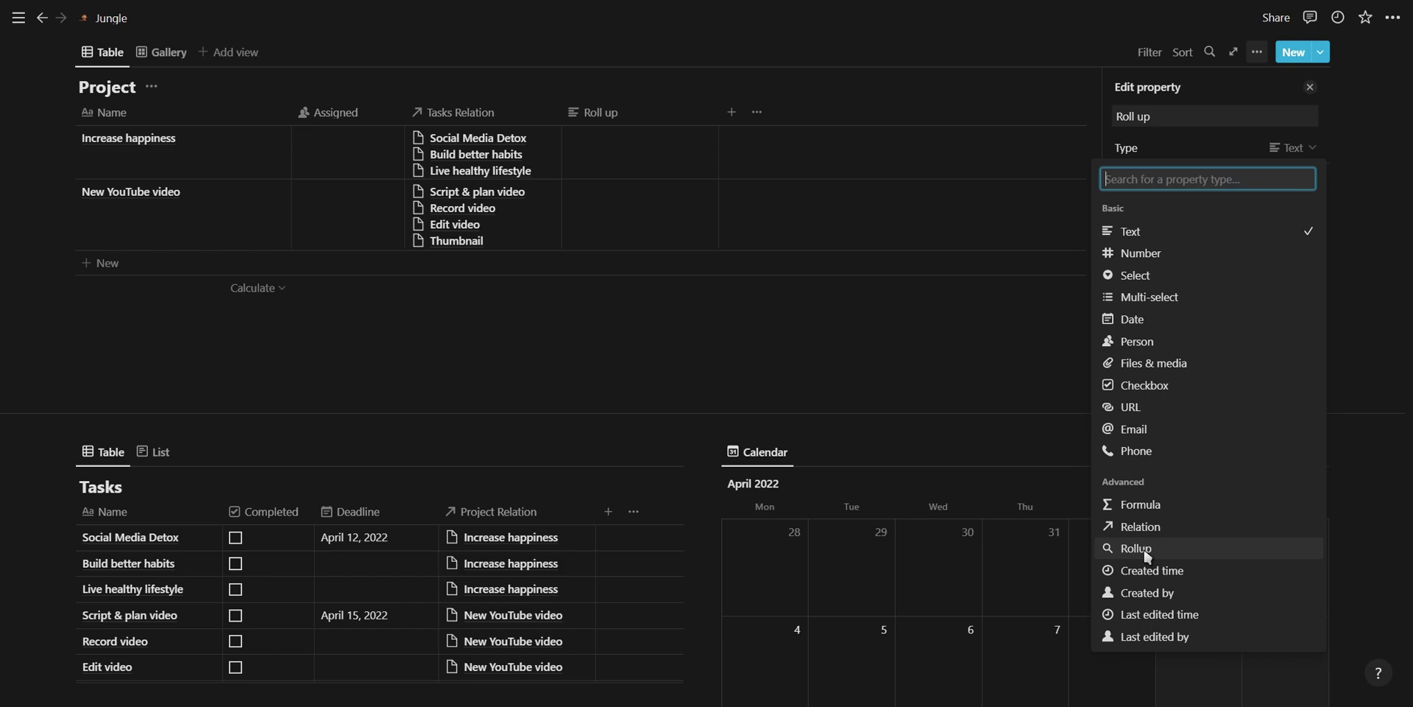
click(1144, 550)
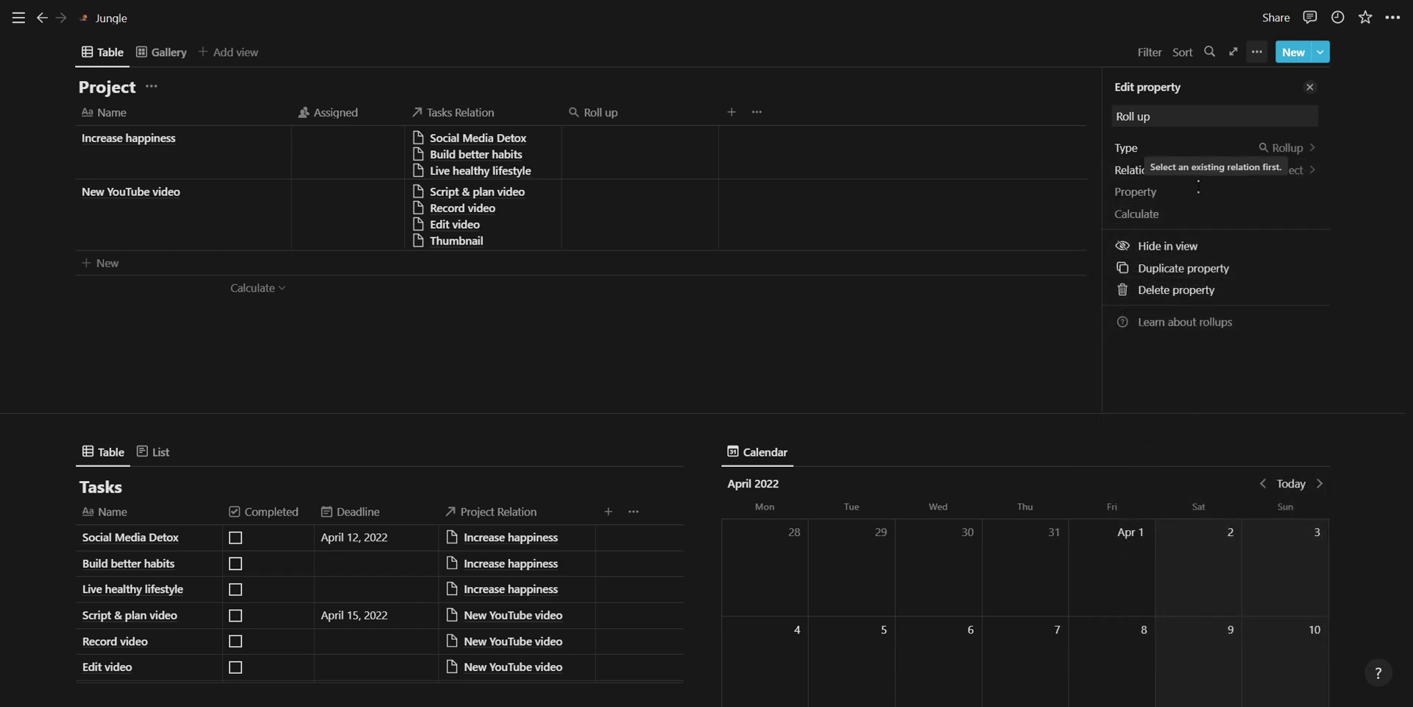
click(1182, 178)
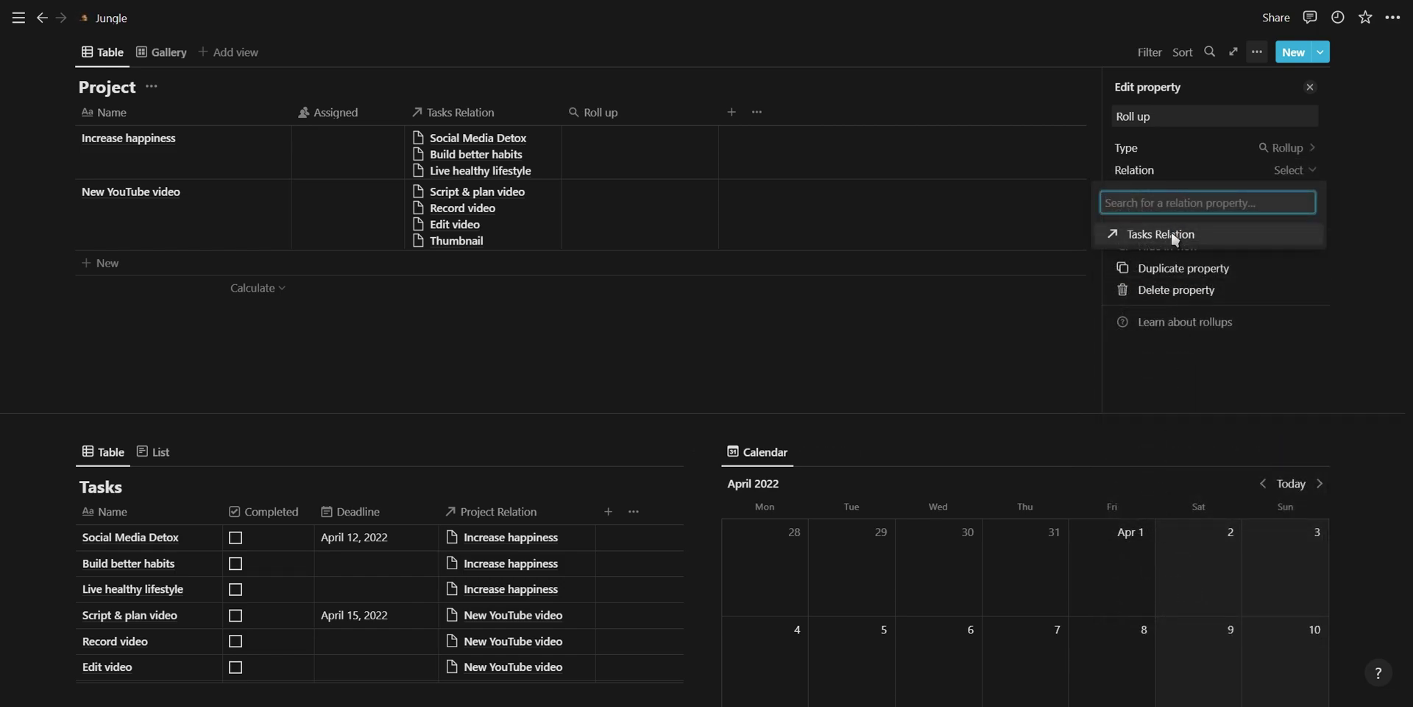
click(1170, 233)
click(1173, 192)
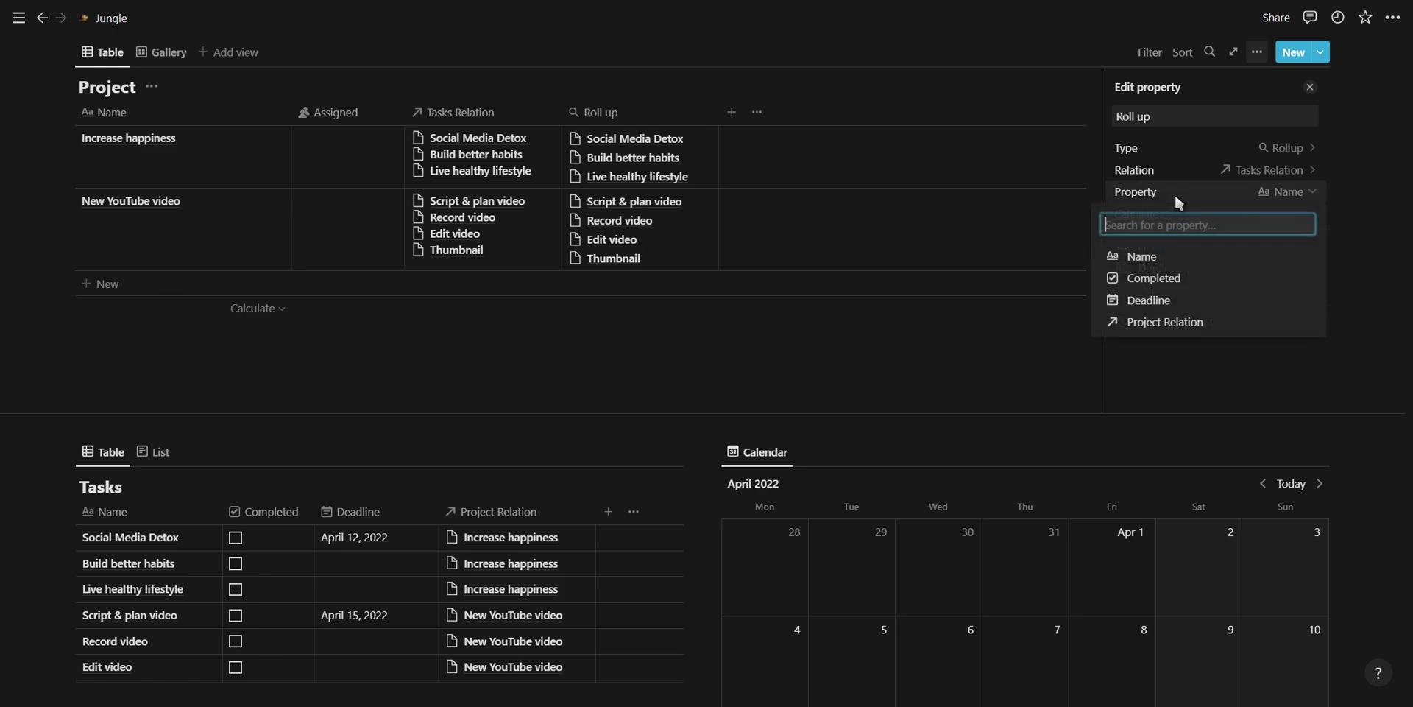
click(1171, 279)
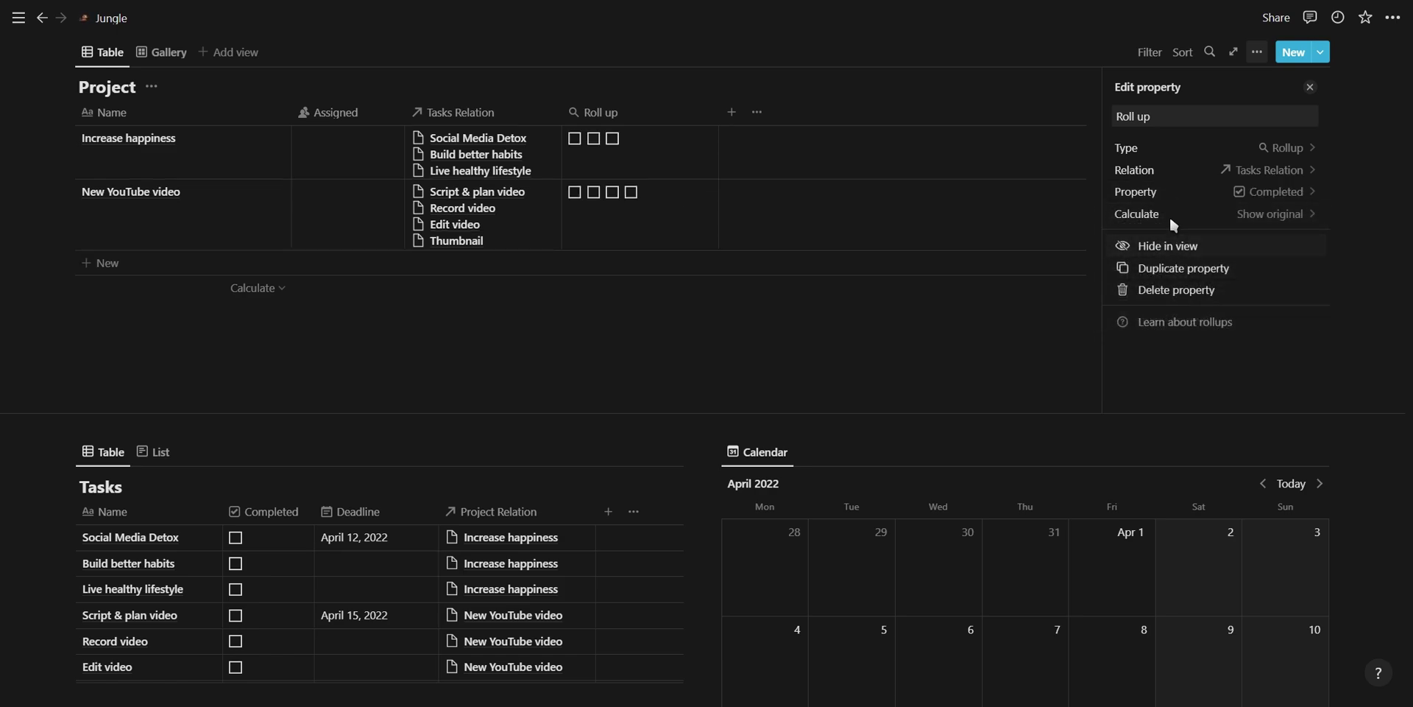
click(1173, 215)
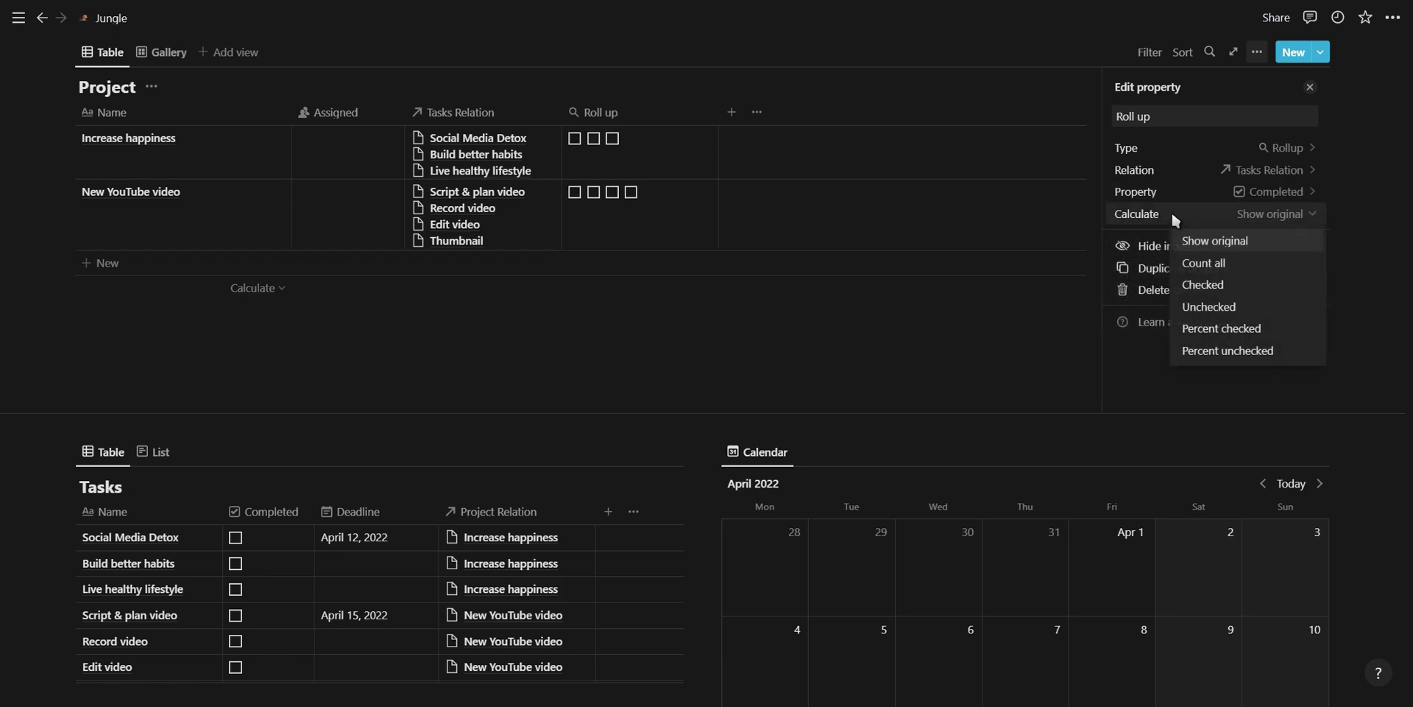
click(1207, 330)
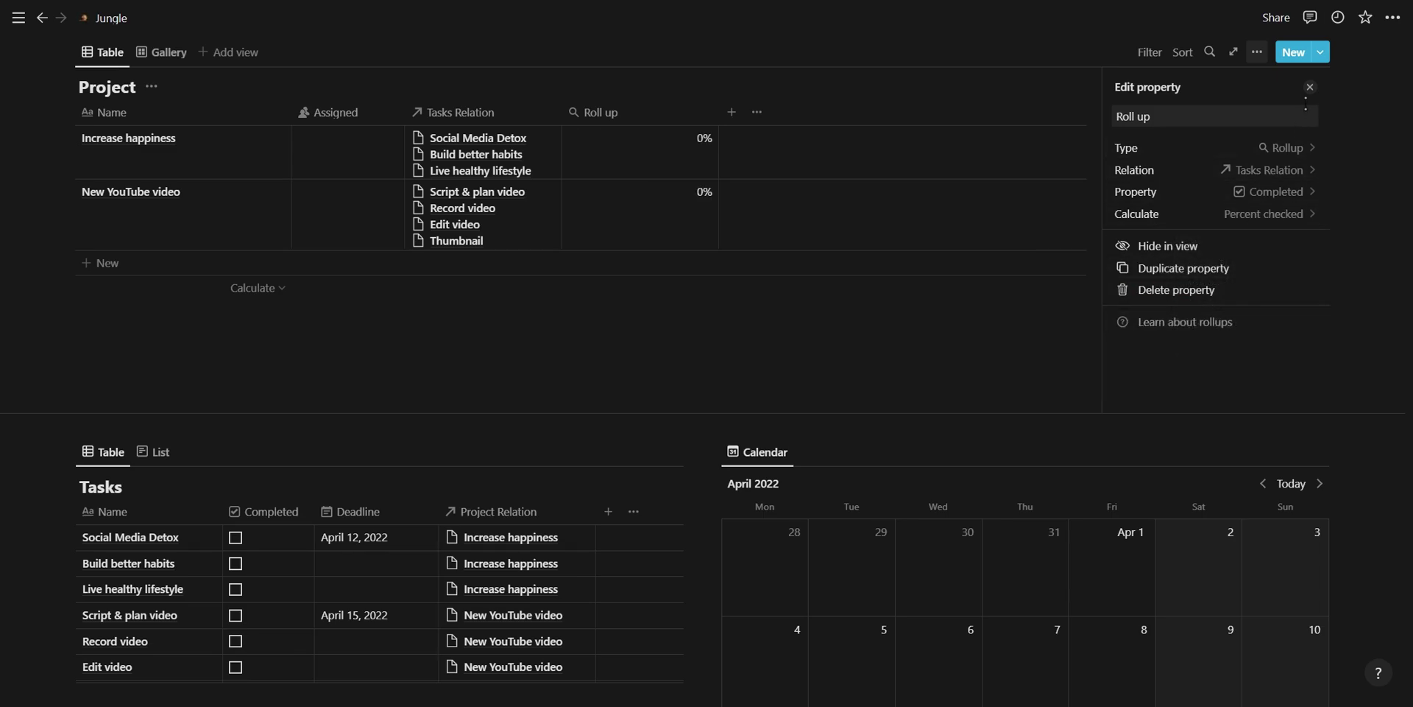
click(1310, 88)
Mark Record video and Edit video as completed.
scroll(809, 295, down, 2)
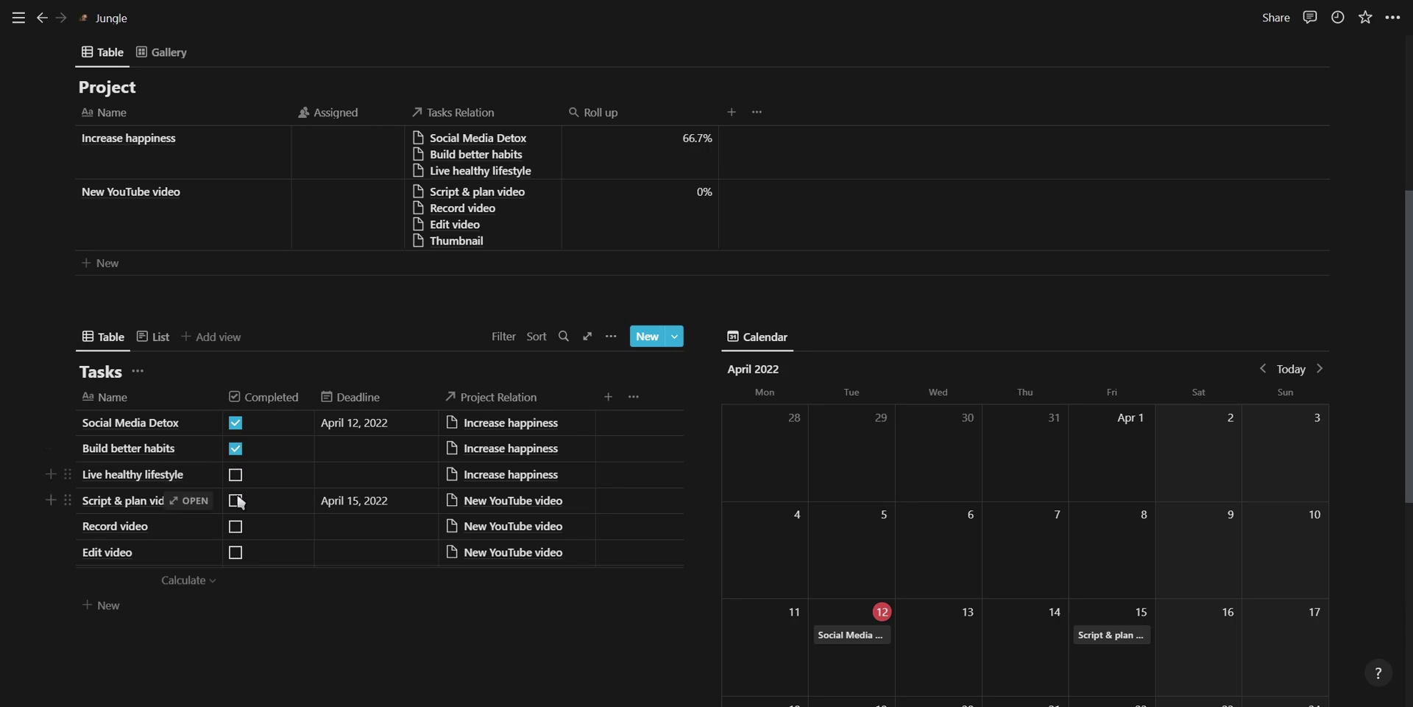
click(236, 525)
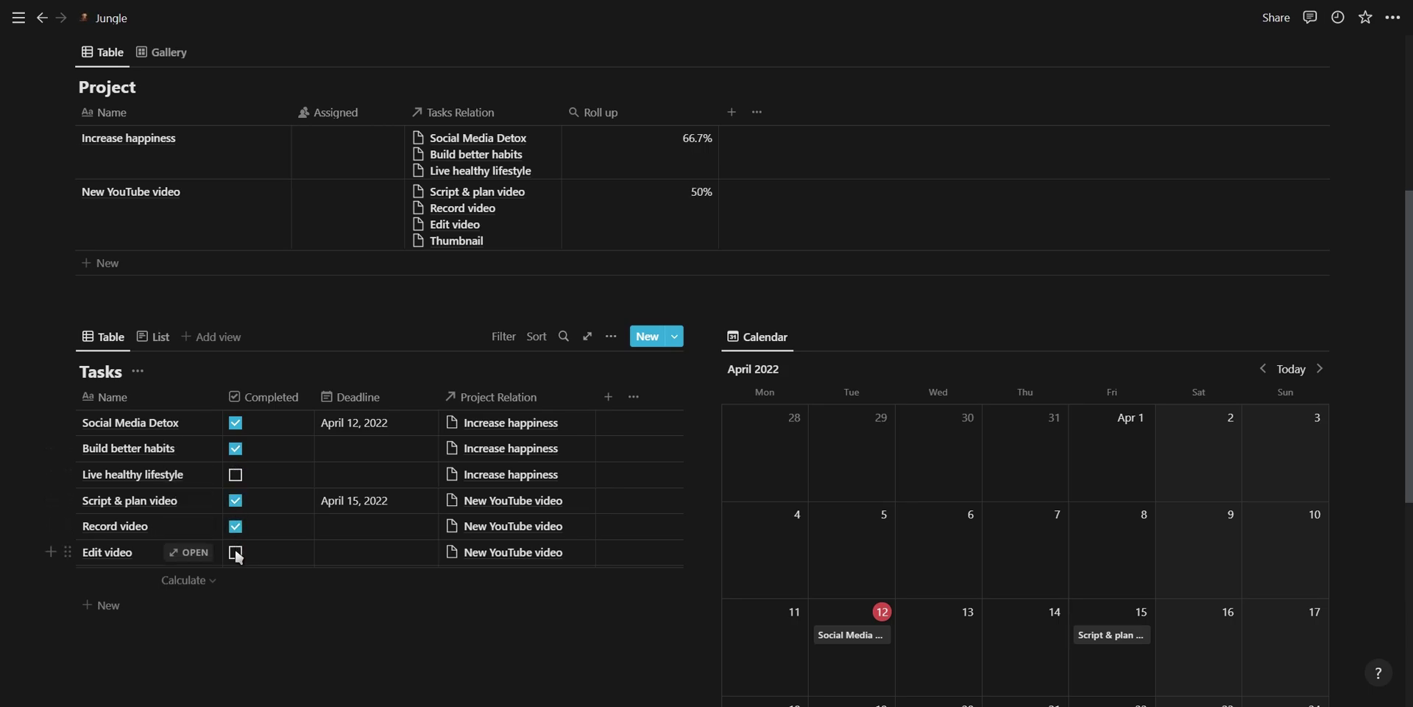
click(236, 552)
scroll(663, 466, down, 3)
scroll(421, 467, up, 4)
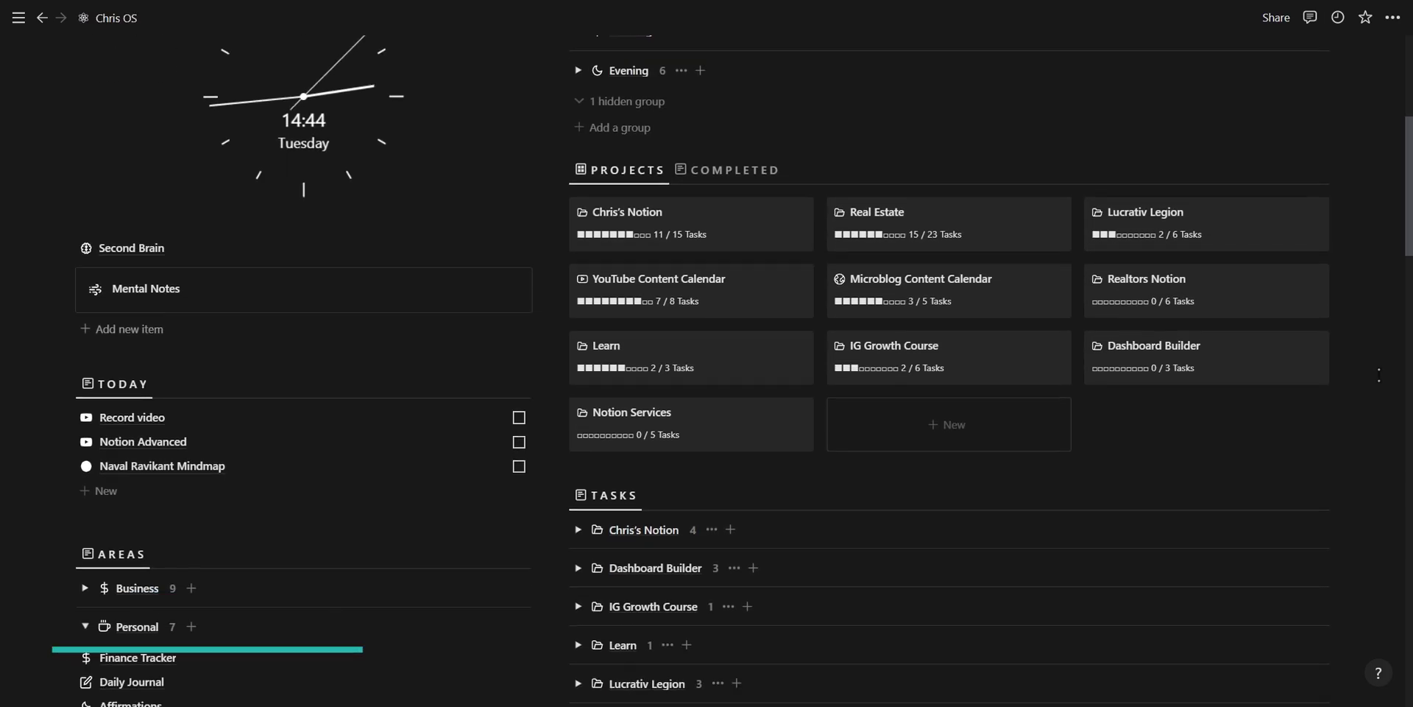
mouse_move(304, 554)
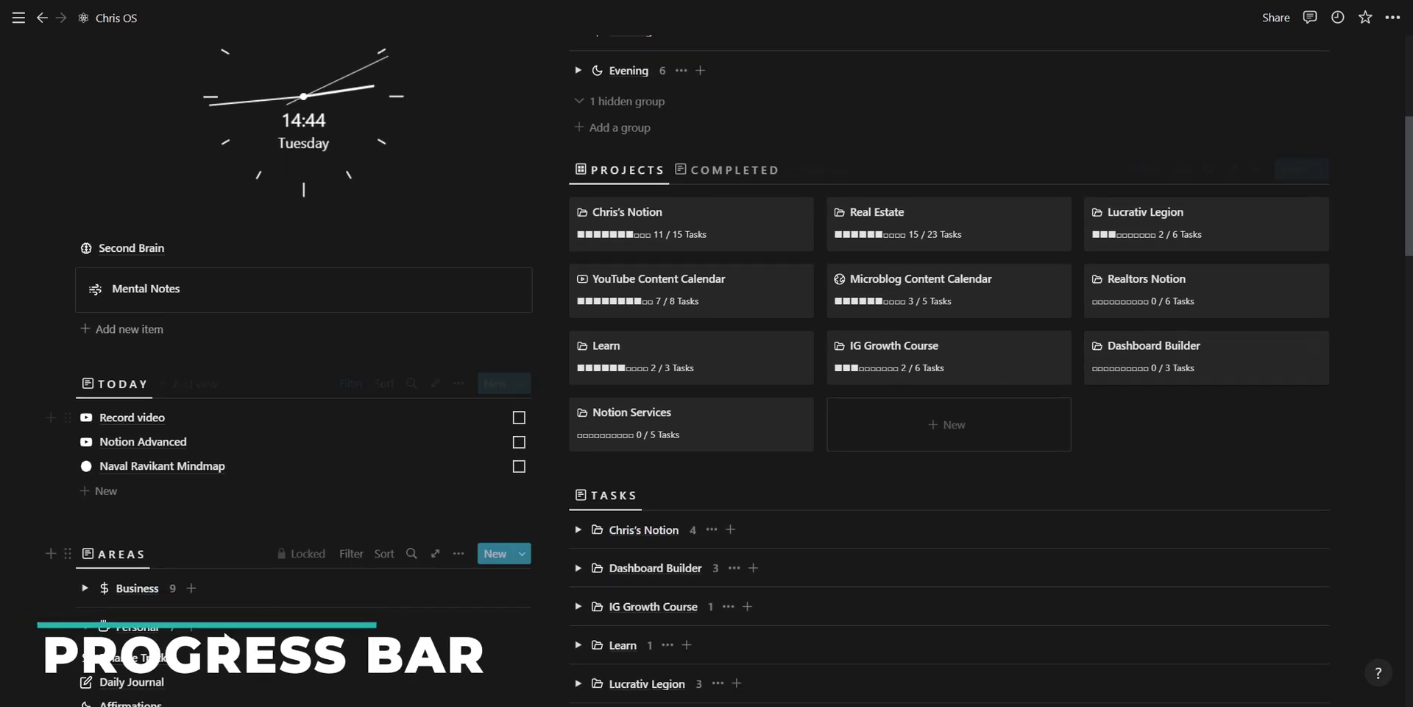
Expand the Business group in the sidebar and preview the Goal Tracker page.
click(84, 587)
click(144, 624)
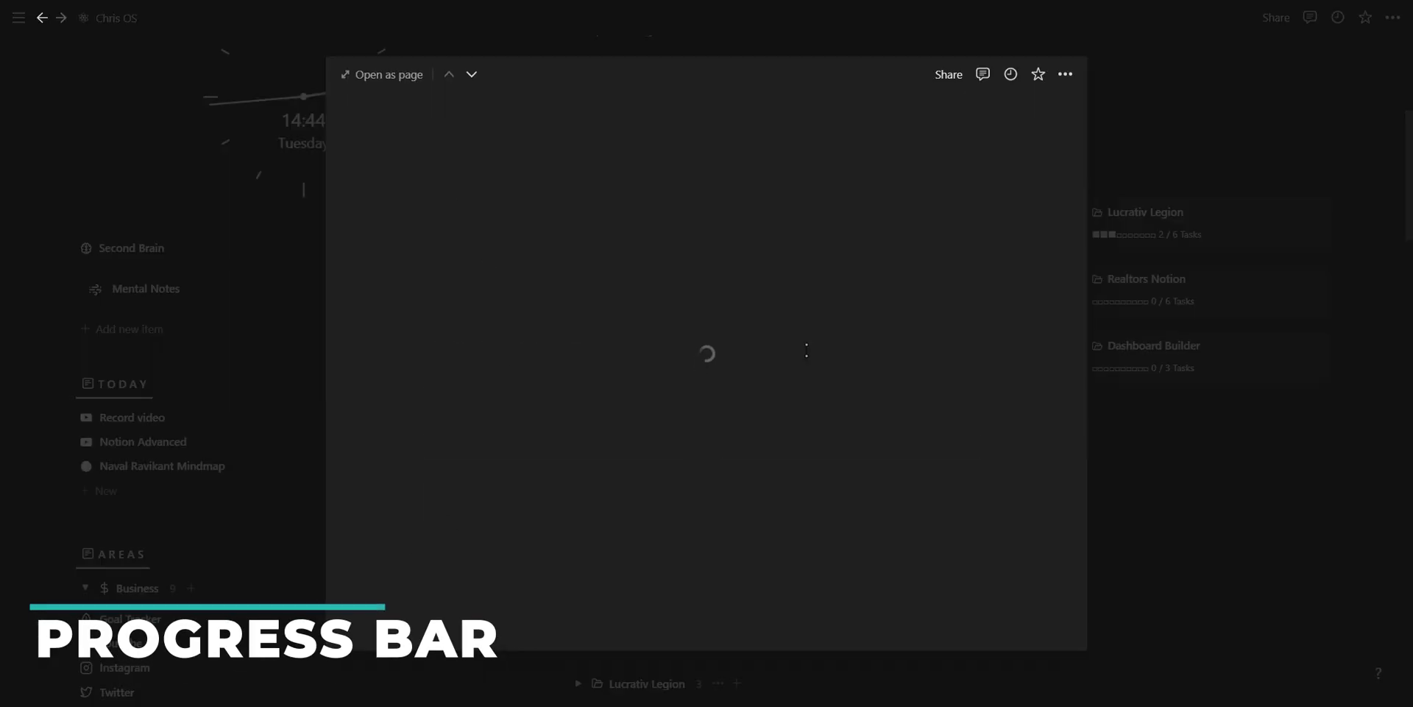
scroll(843, 341, down, 3)
scroll(844, 341, down, 2)
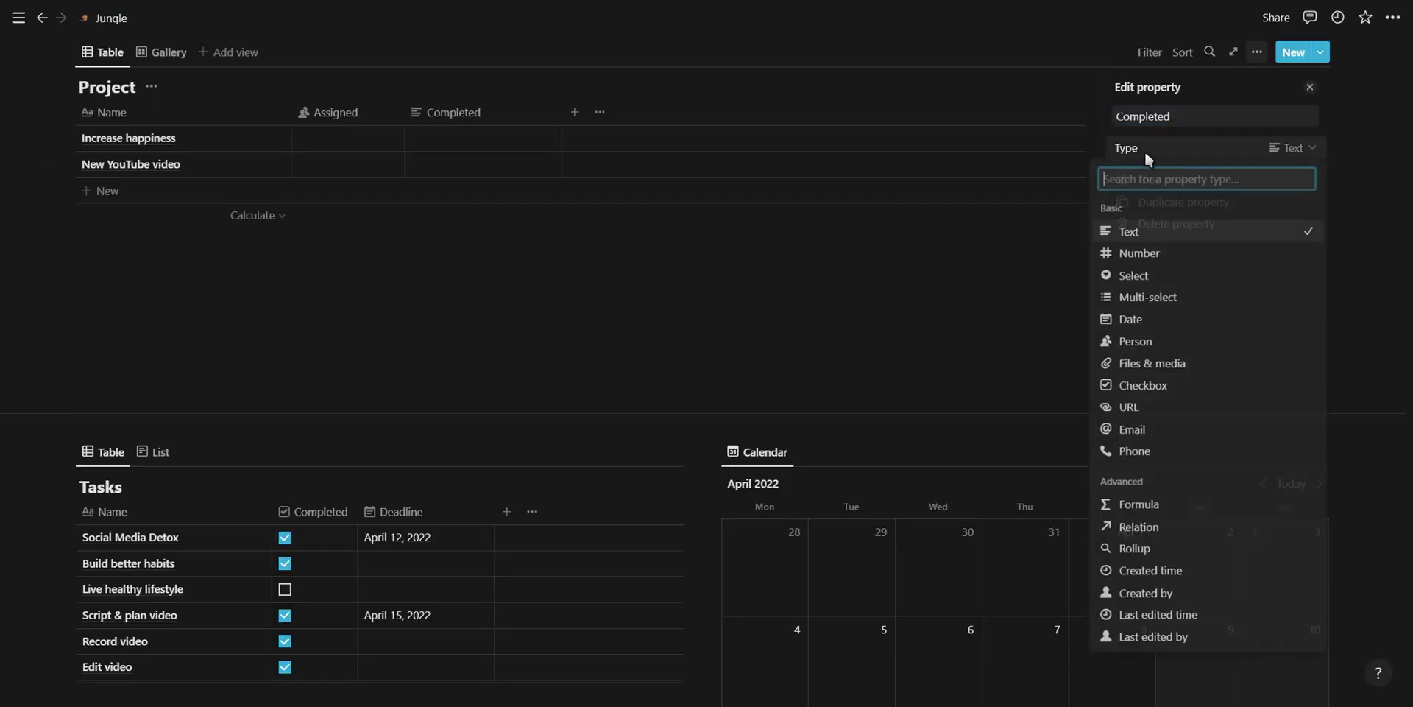
Make Completed a rollup of Tasks Relation → Completed, calculated as Checked.
click(1157, 546)
click(1165, 172)
click(1161, 234)
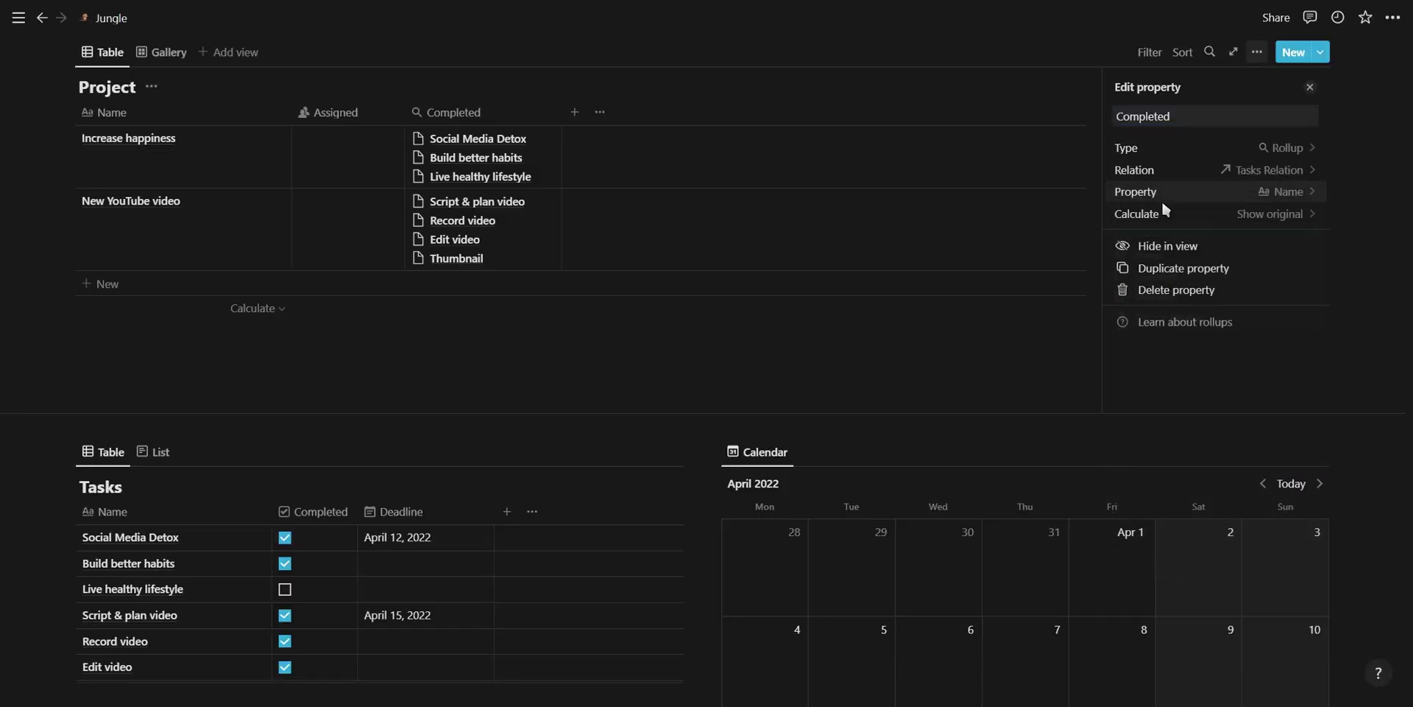
click(1160, 193)
click(1170, 275)
click(1161, 213)
click(1210, 283)
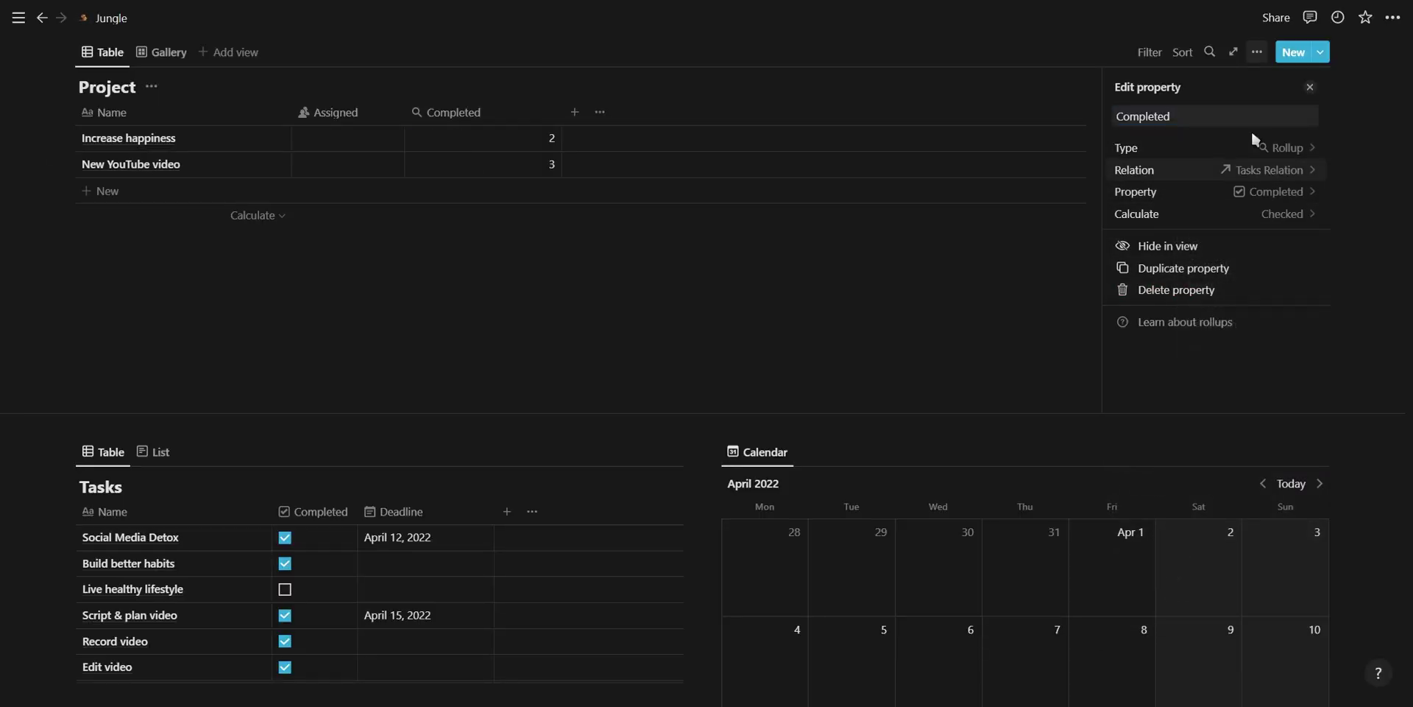
click(1310, 88)
Add a Total rollup column over Tasks Relation that counts all related tasks.
click(502, 115)
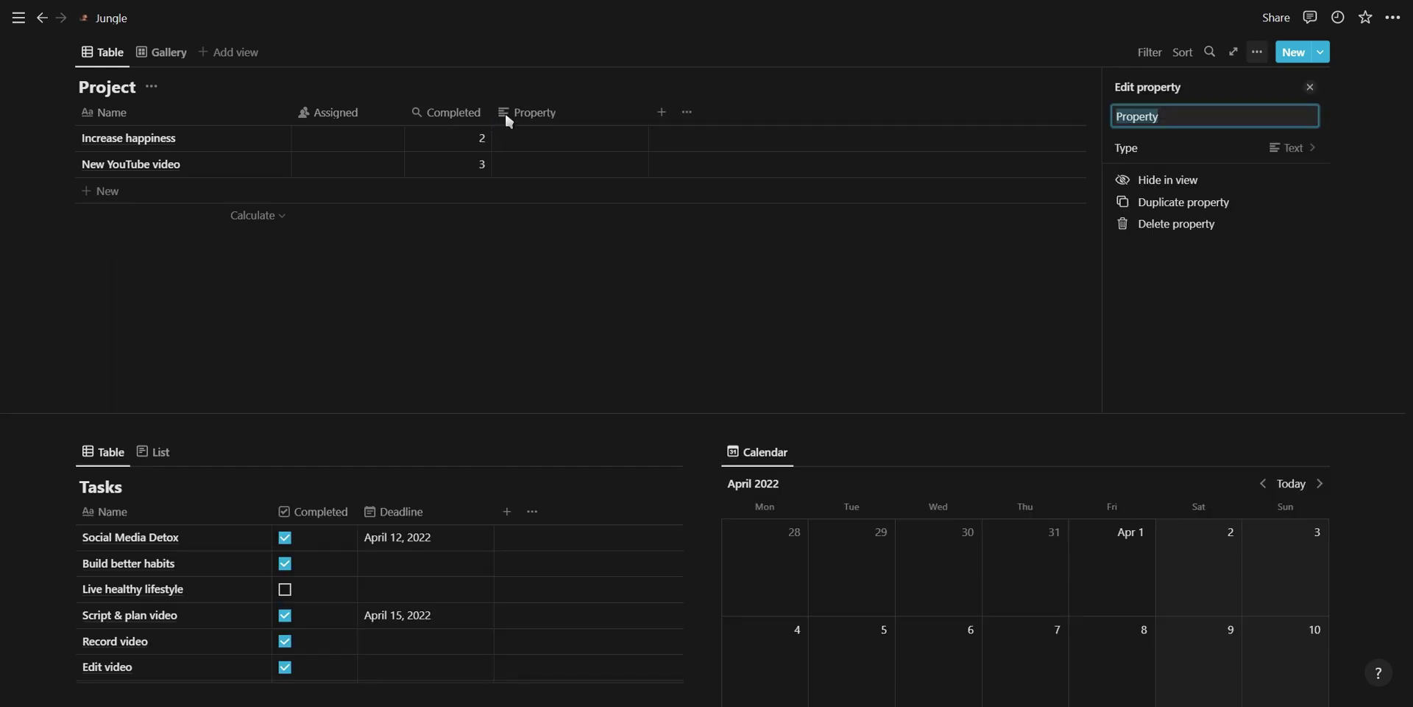
click(1137, 148)
click(1155, 540)
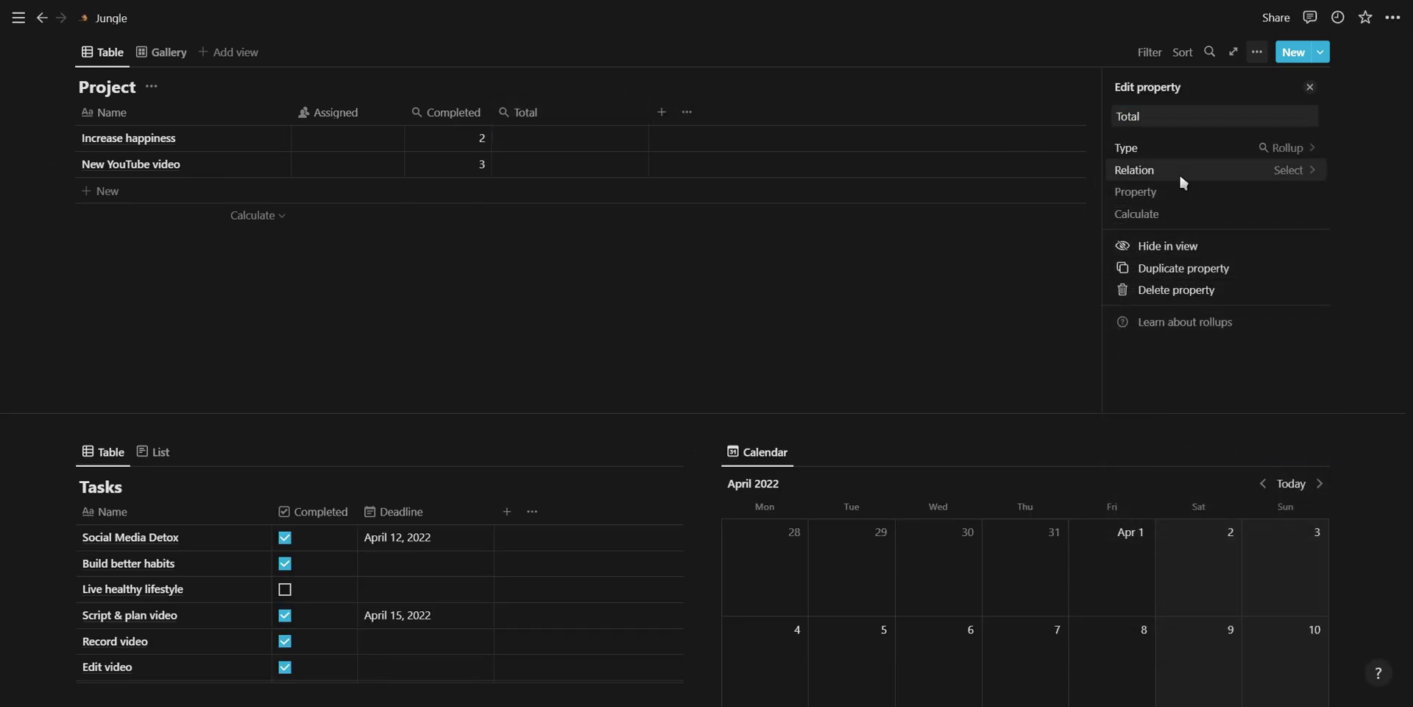
click(1183, 170)
click(1159, 230)
click(1154, 277)
click(1281, 214)
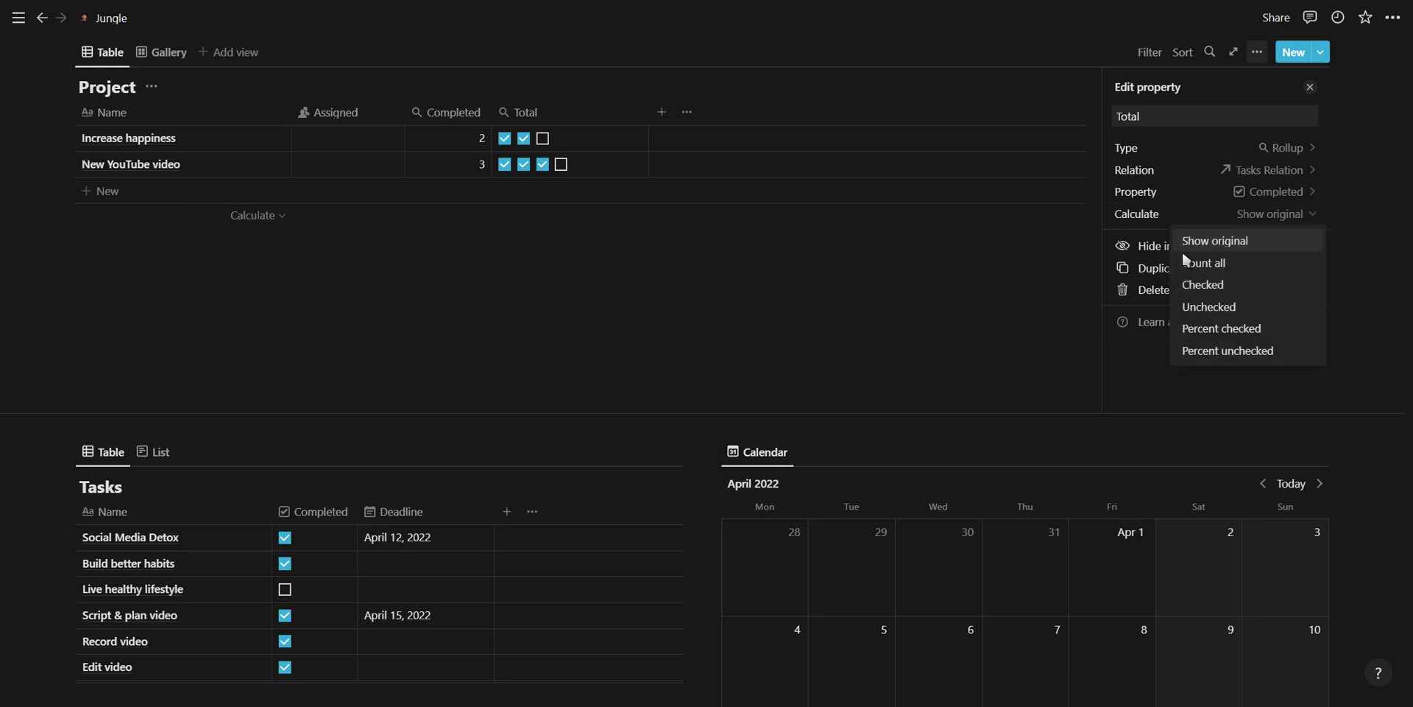
click(1186, 256)
click(1309, 87)
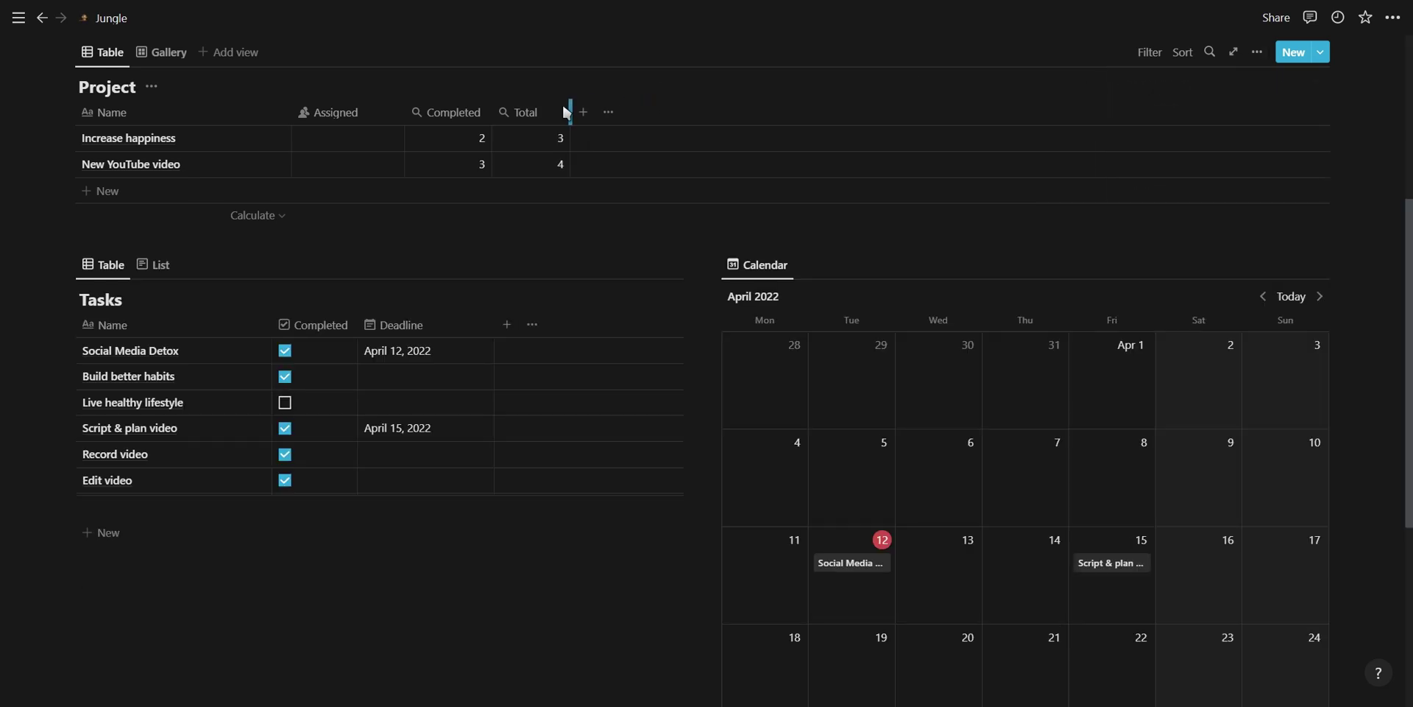
Add a Percentage property column of type Formula after Total.
click(582, 112)
text(Percentage)
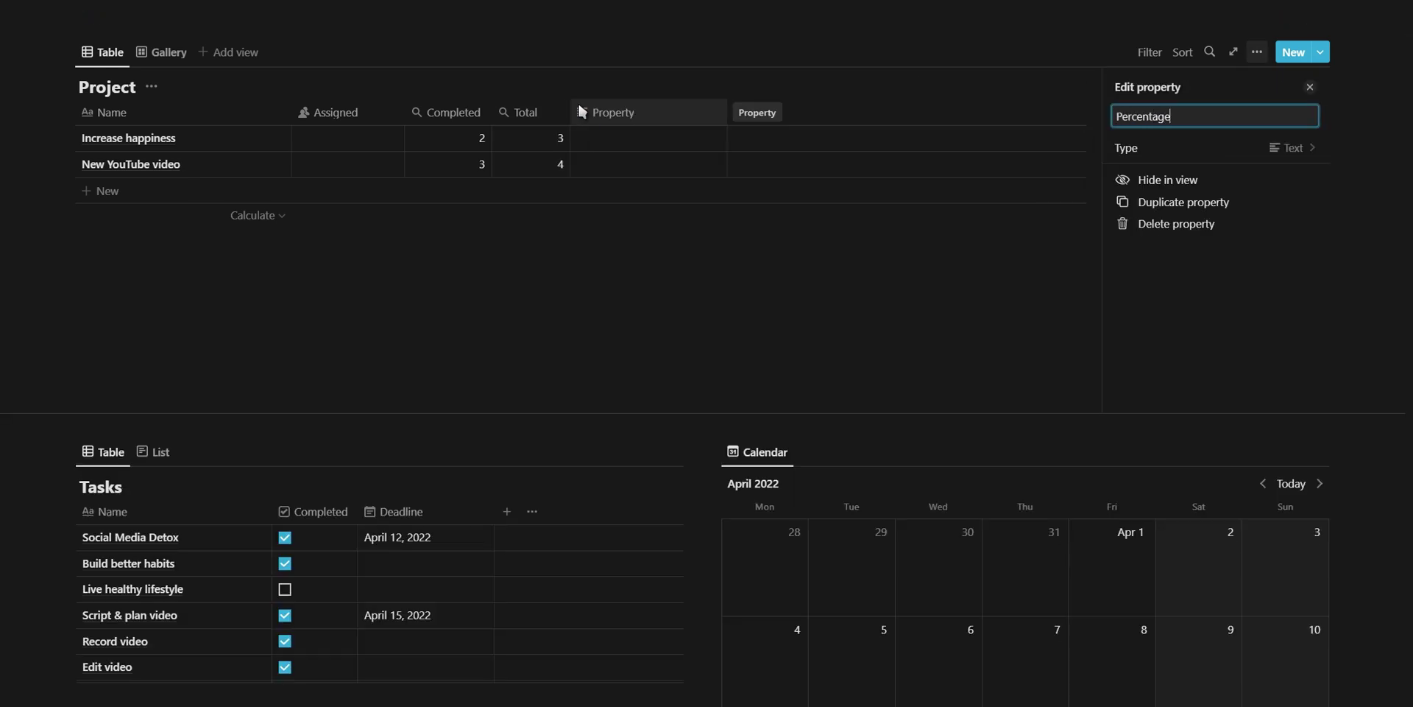
click(1200, 147)
click(1141, 504)
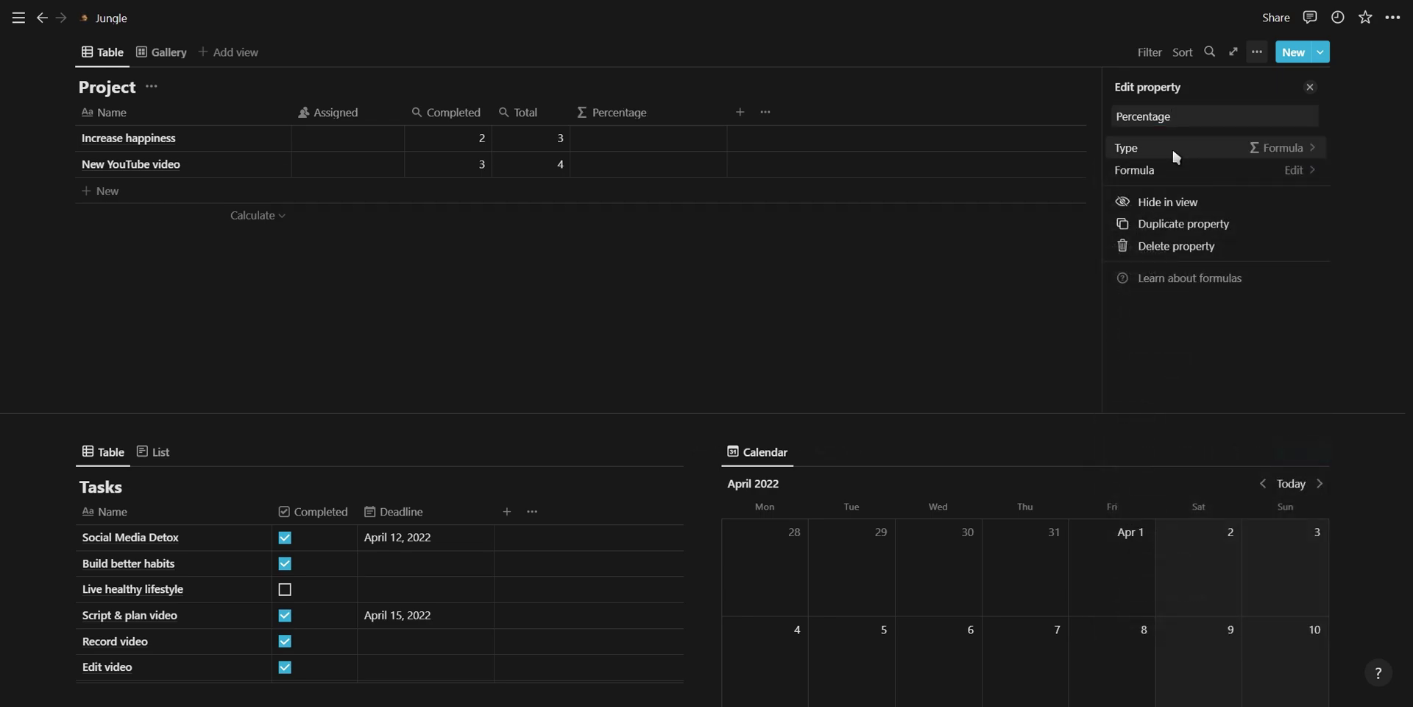
click(1280, 170)
Enter round(prop("Completed")/prop("Total")*100) as the Percentage formula and confirm it.
click(933, 318)
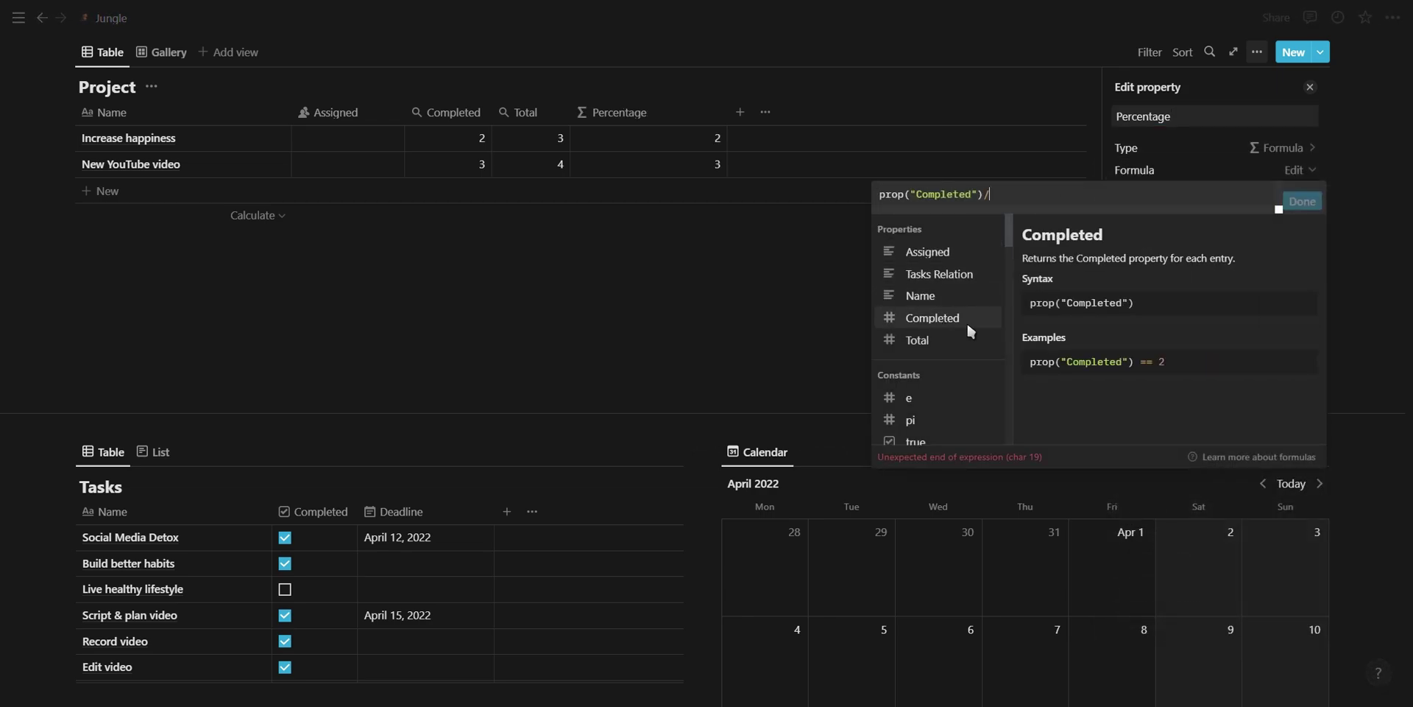
text(/)
click(966, 342)
text(*100)
click(880, 193)
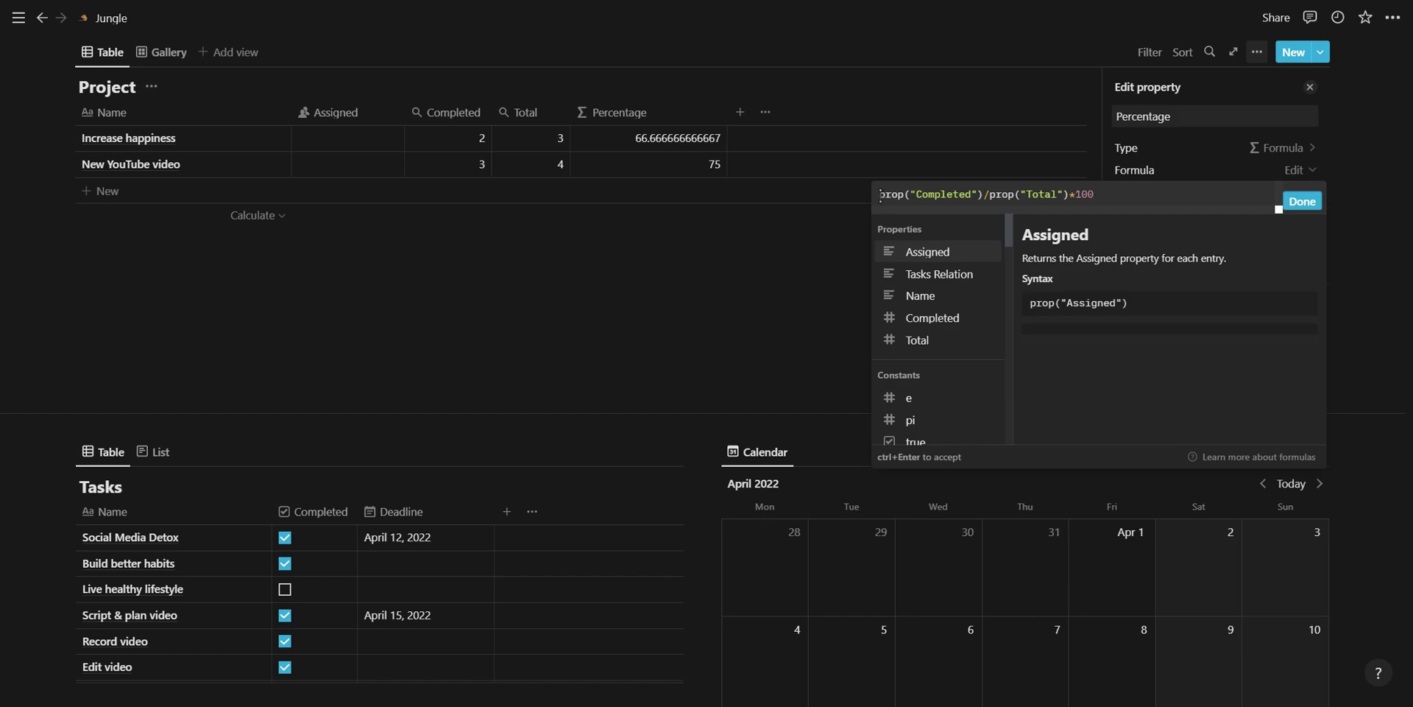
text(round()
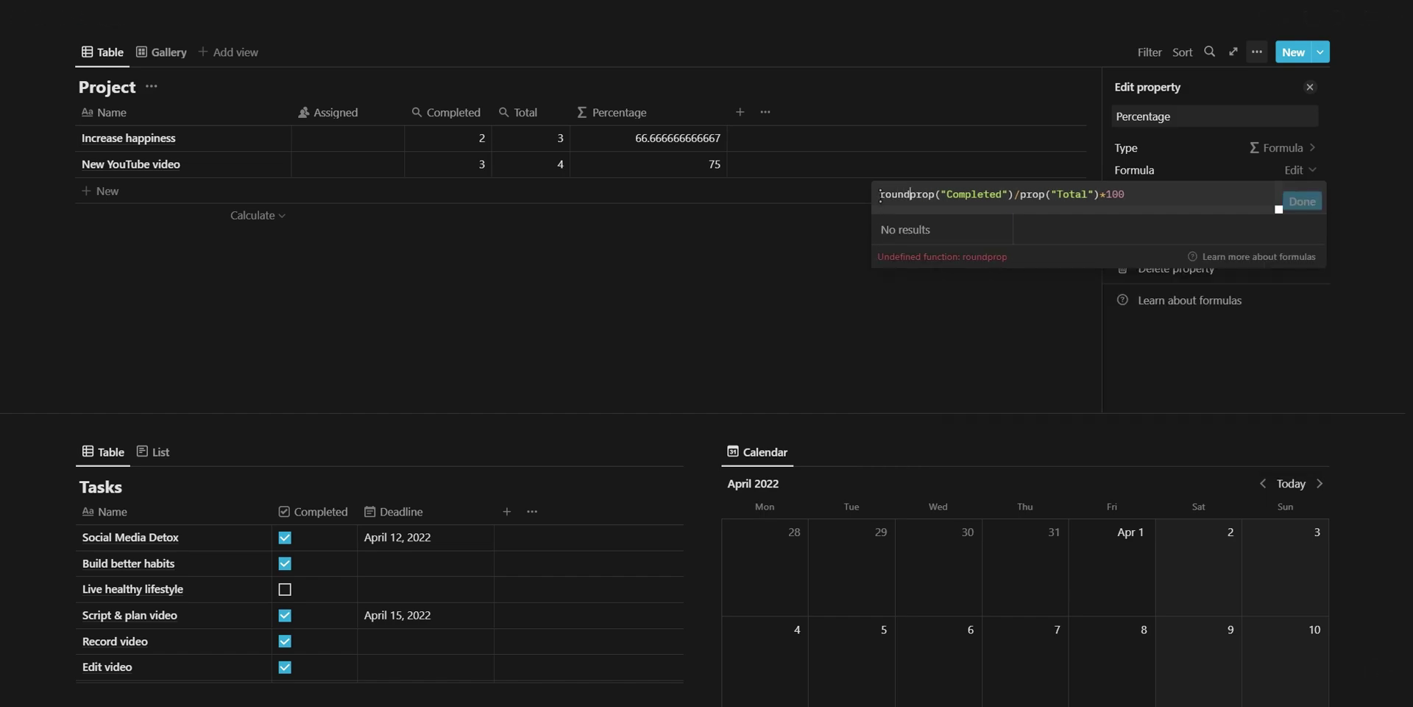
click(1192, 194)
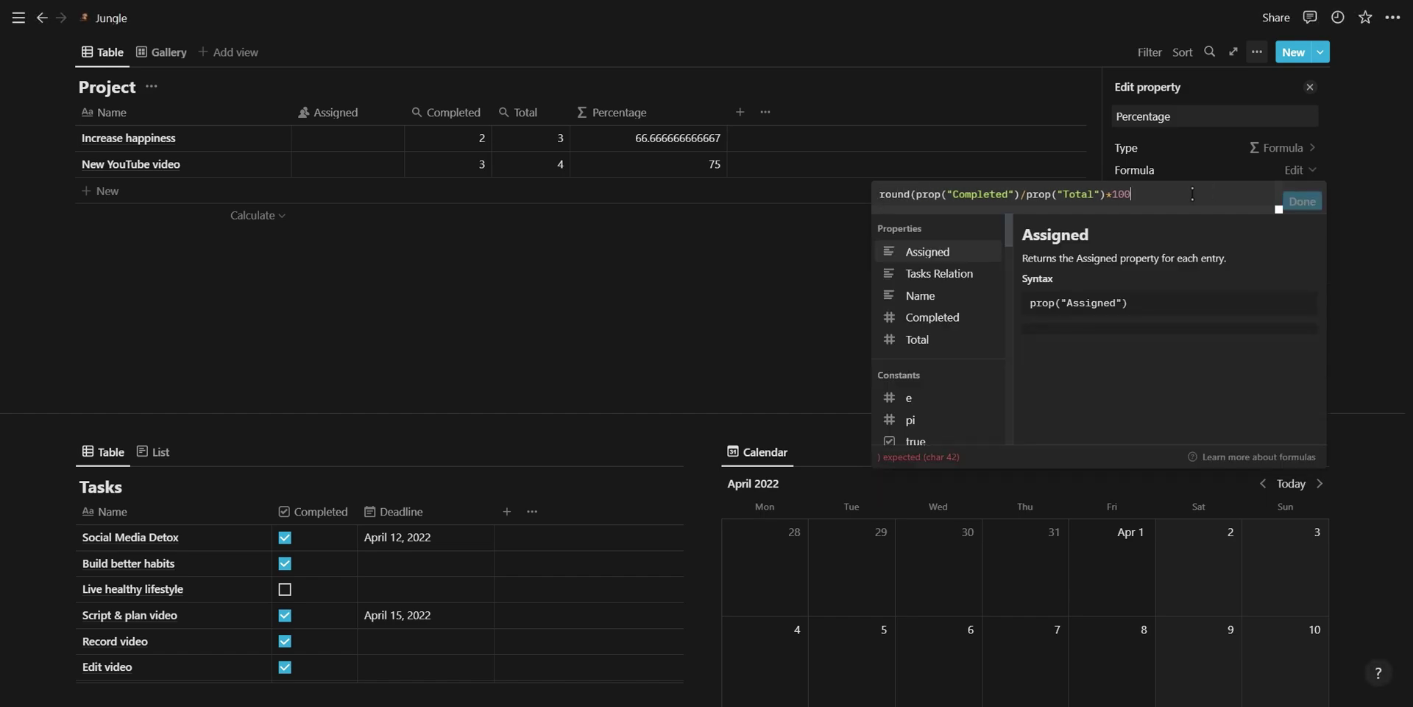
text())
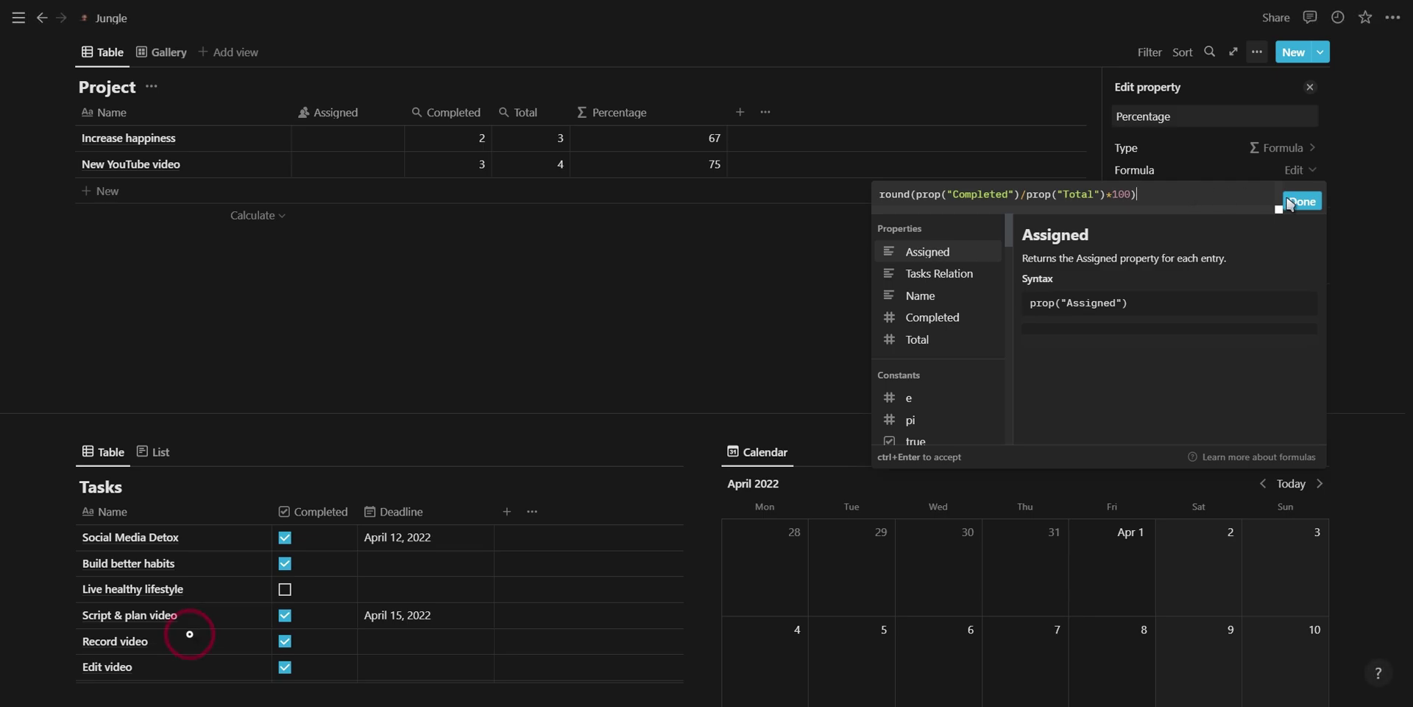
click(1302, 201)
Narrow the Percentage column and add a Progress Bar column of Formula type after it.
click(1309, 87)
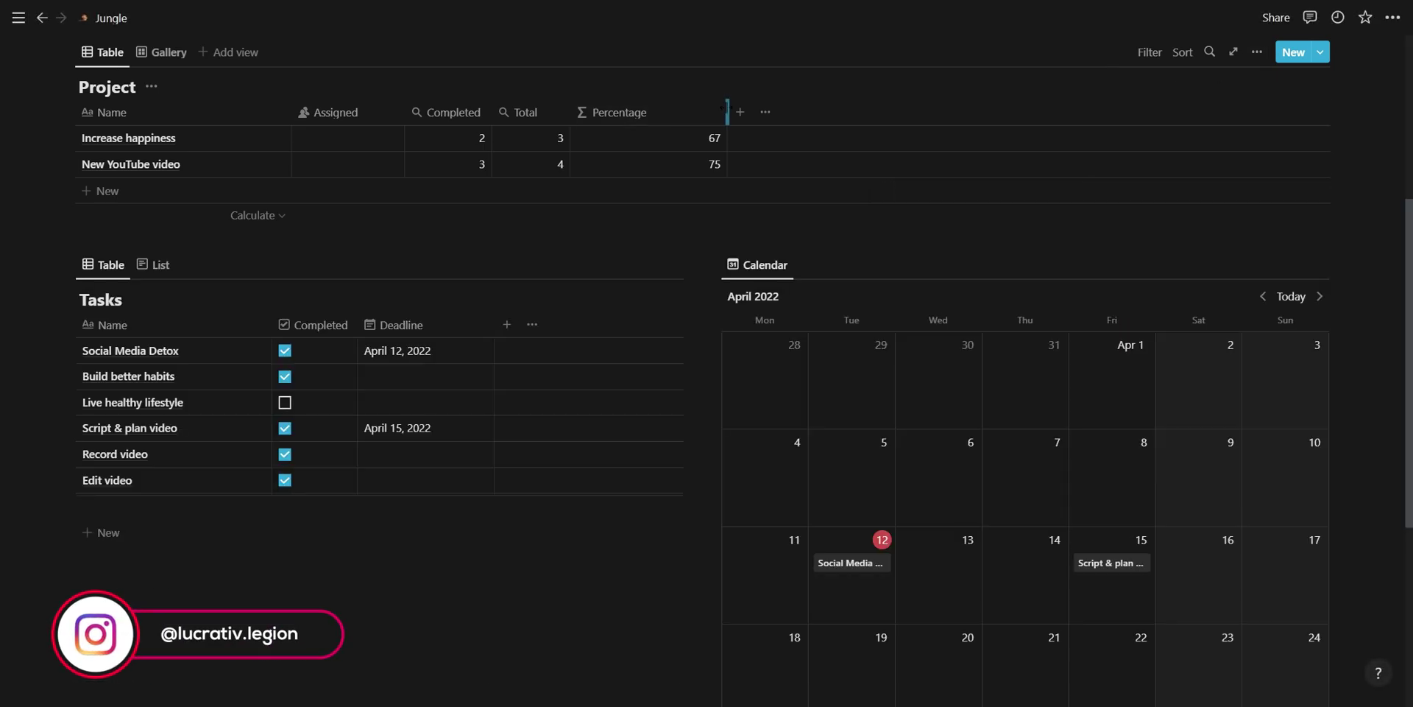
drag(727, 112, 664, 112)
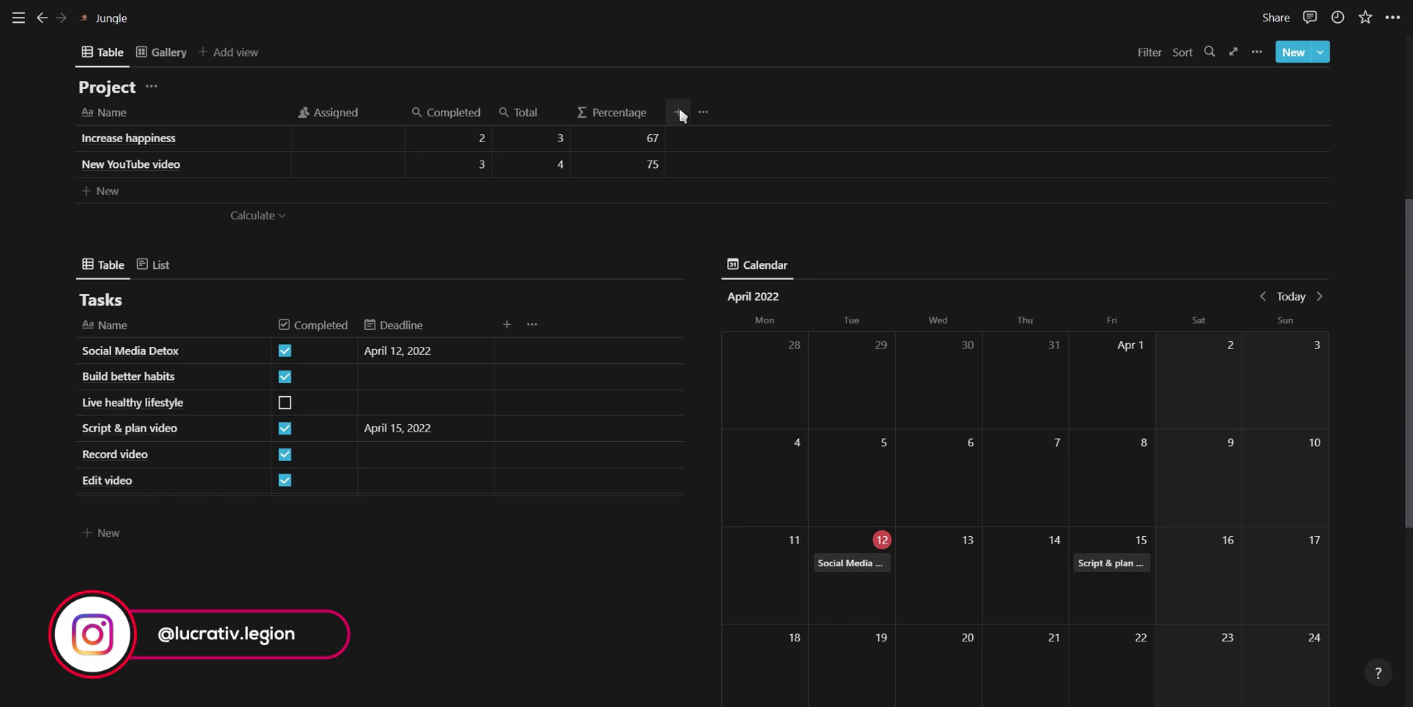
click(679, 112)
text(Prog)
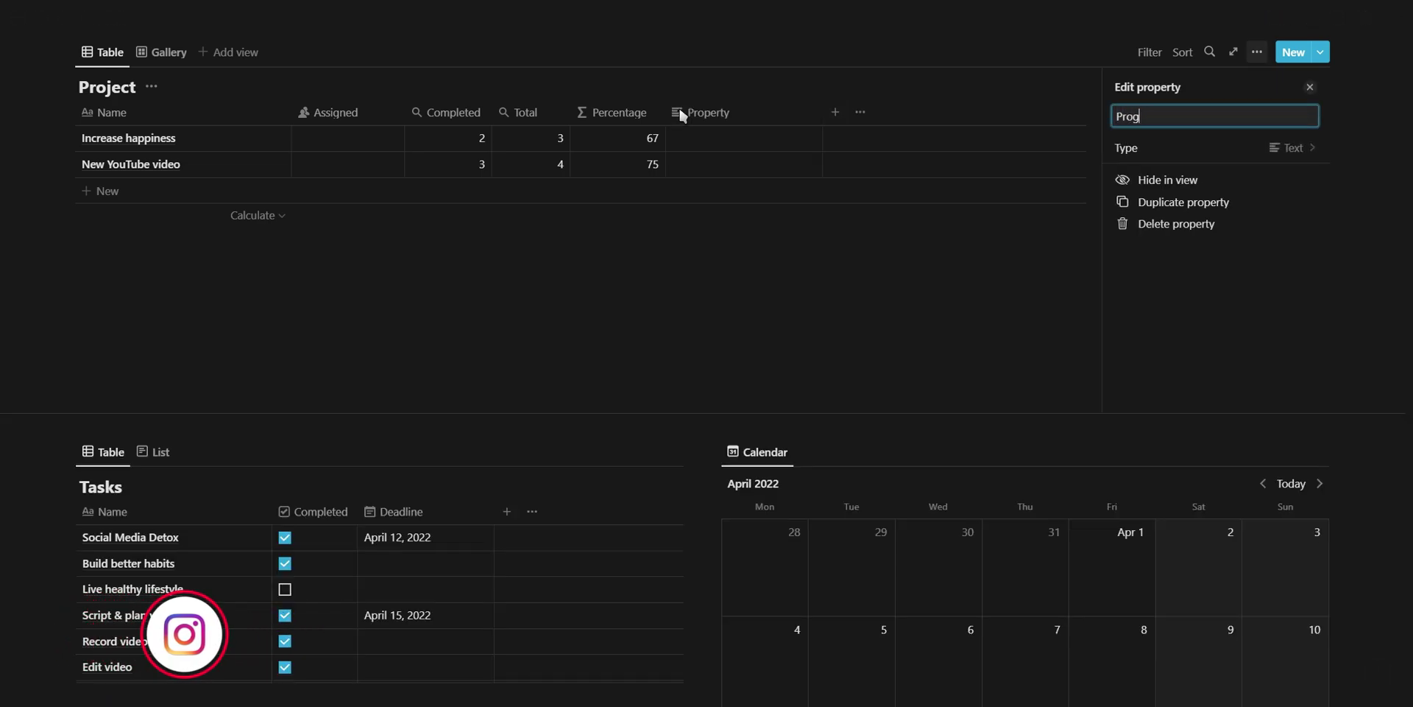
text(ress Bar)
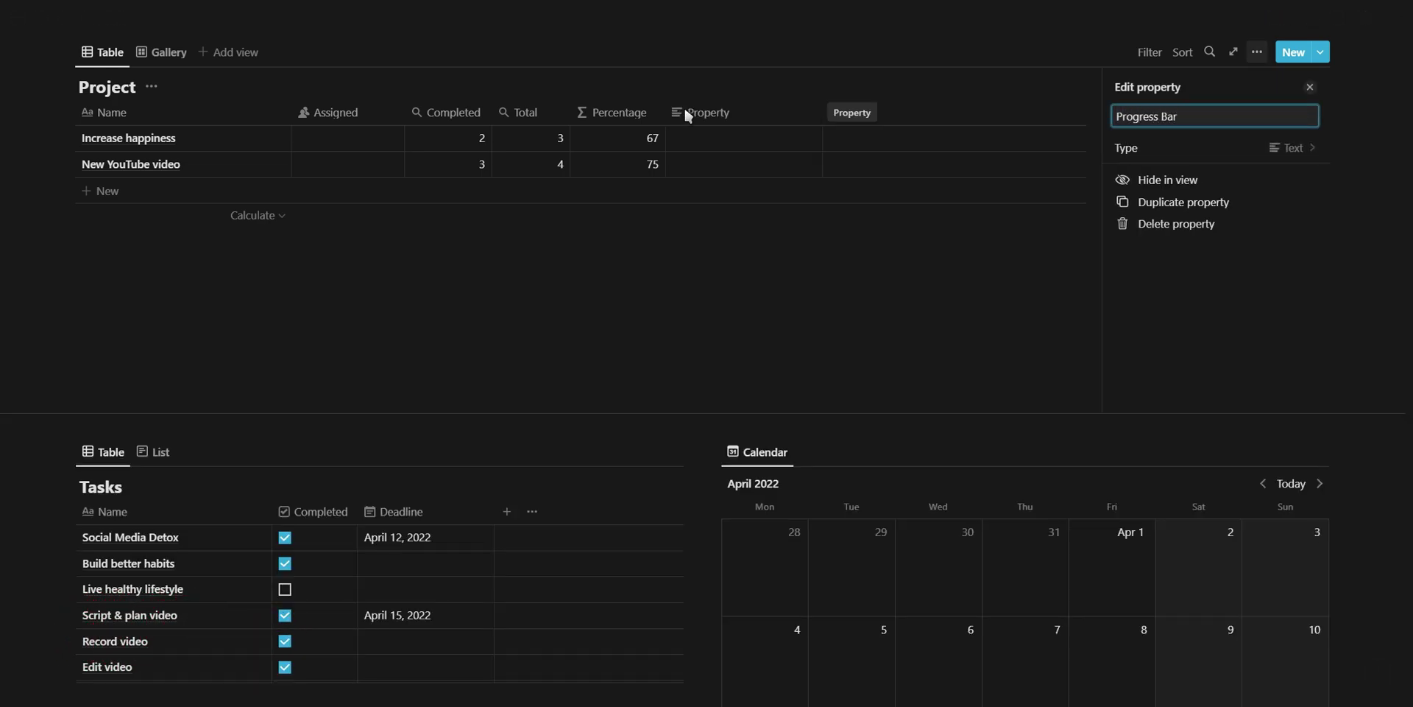
click(1182, 145)
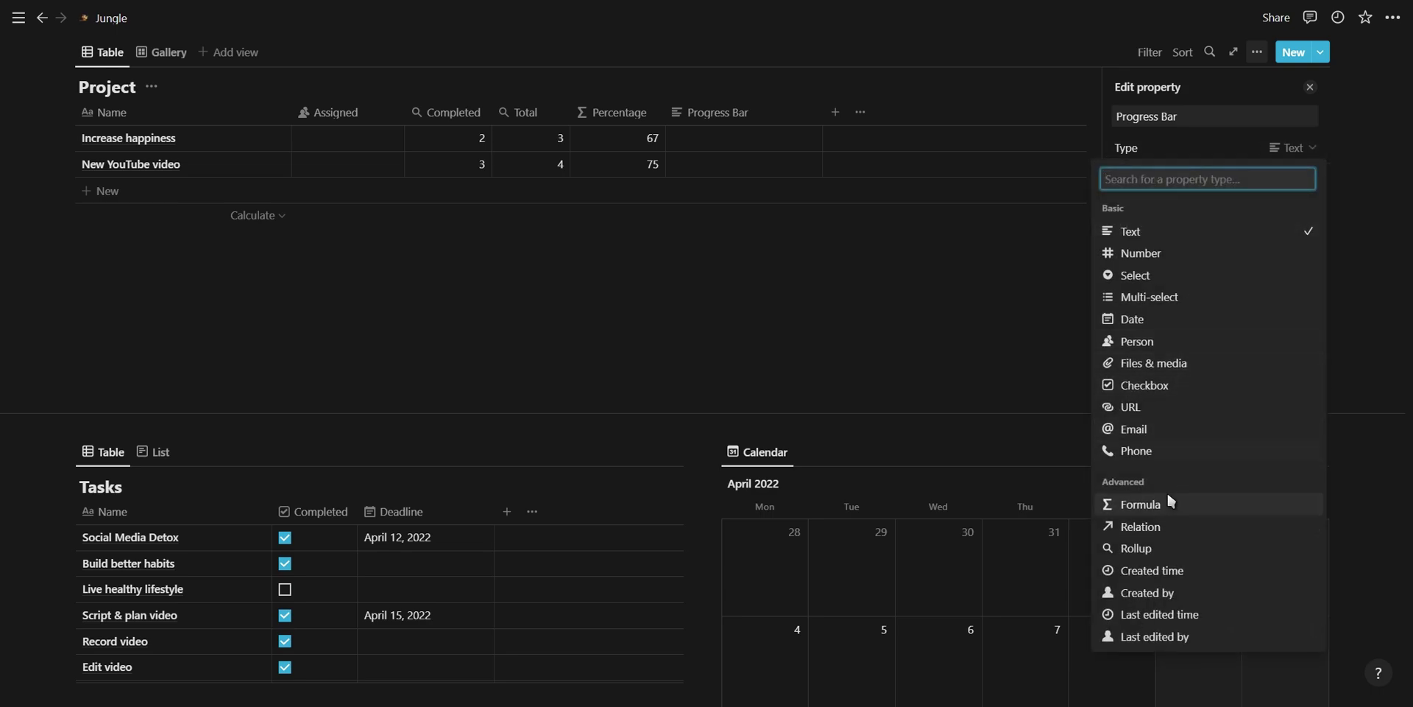
click(1168, 496)
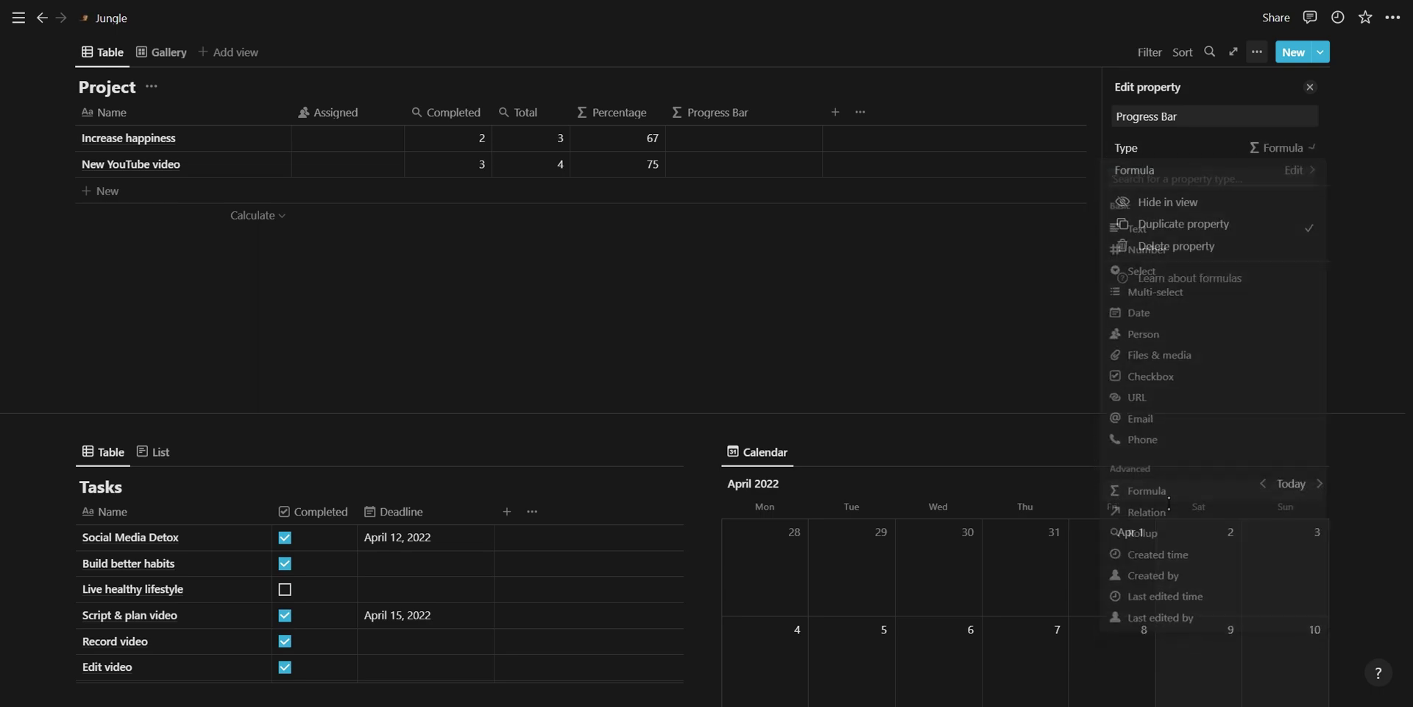
click(1311, 87)
scroll(1159, 183, down, 6)
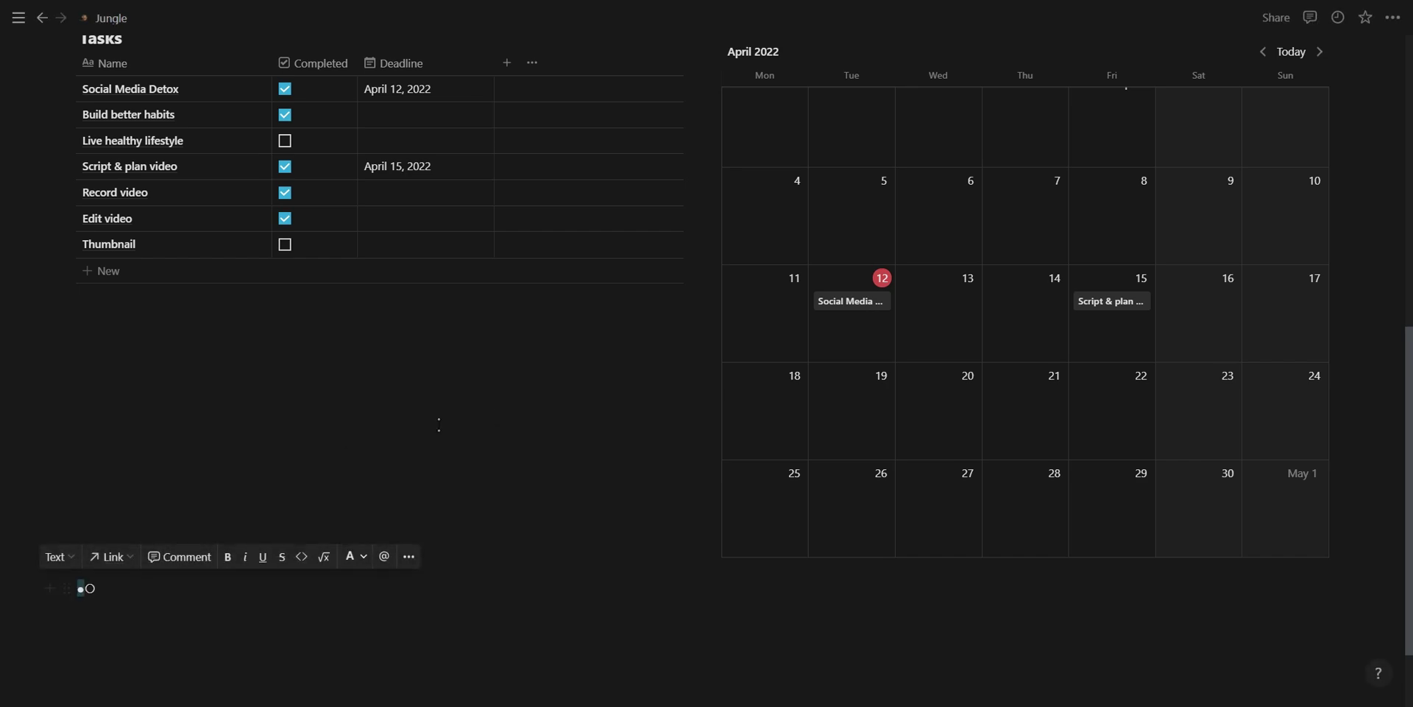
scroll(689, 266, up, 5)
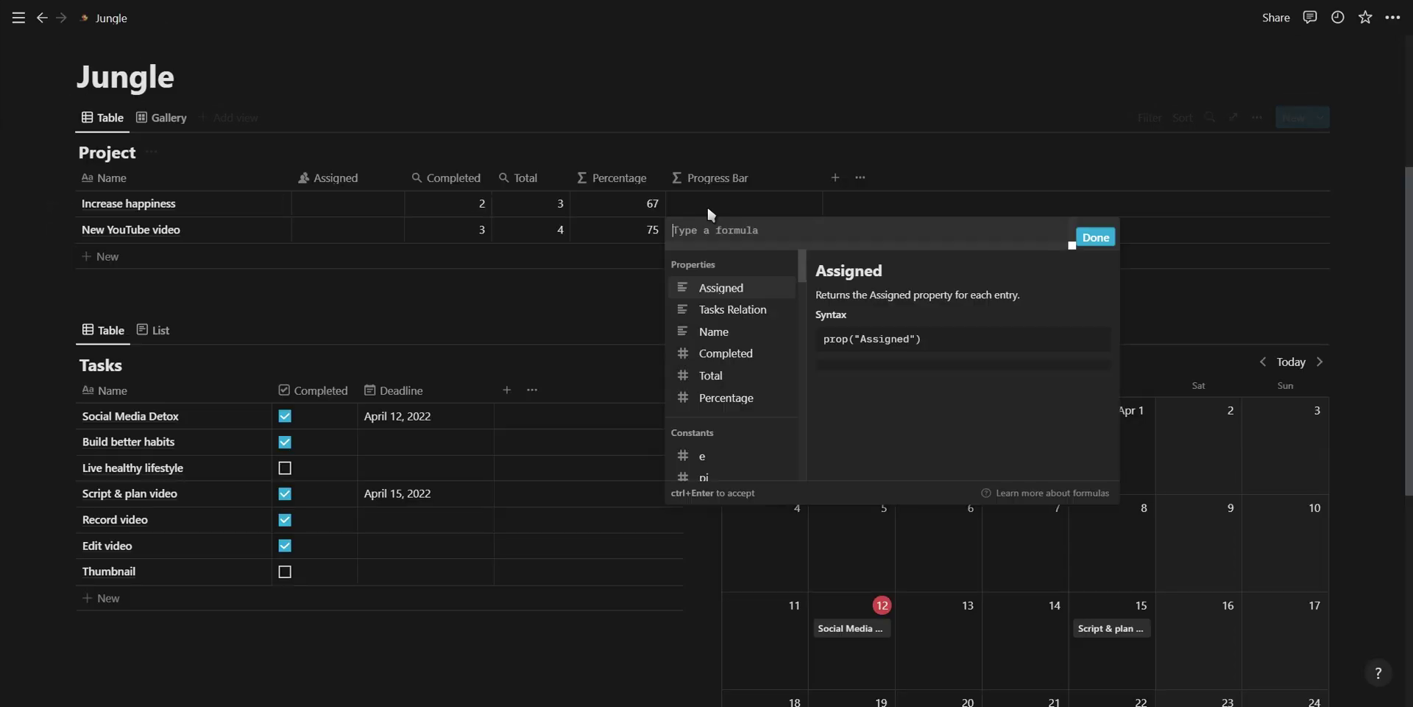
Enter slice("●●●●●●●●●●", 0, prop("Percentage")/10) as the Progress Bar formula.
text(slice)
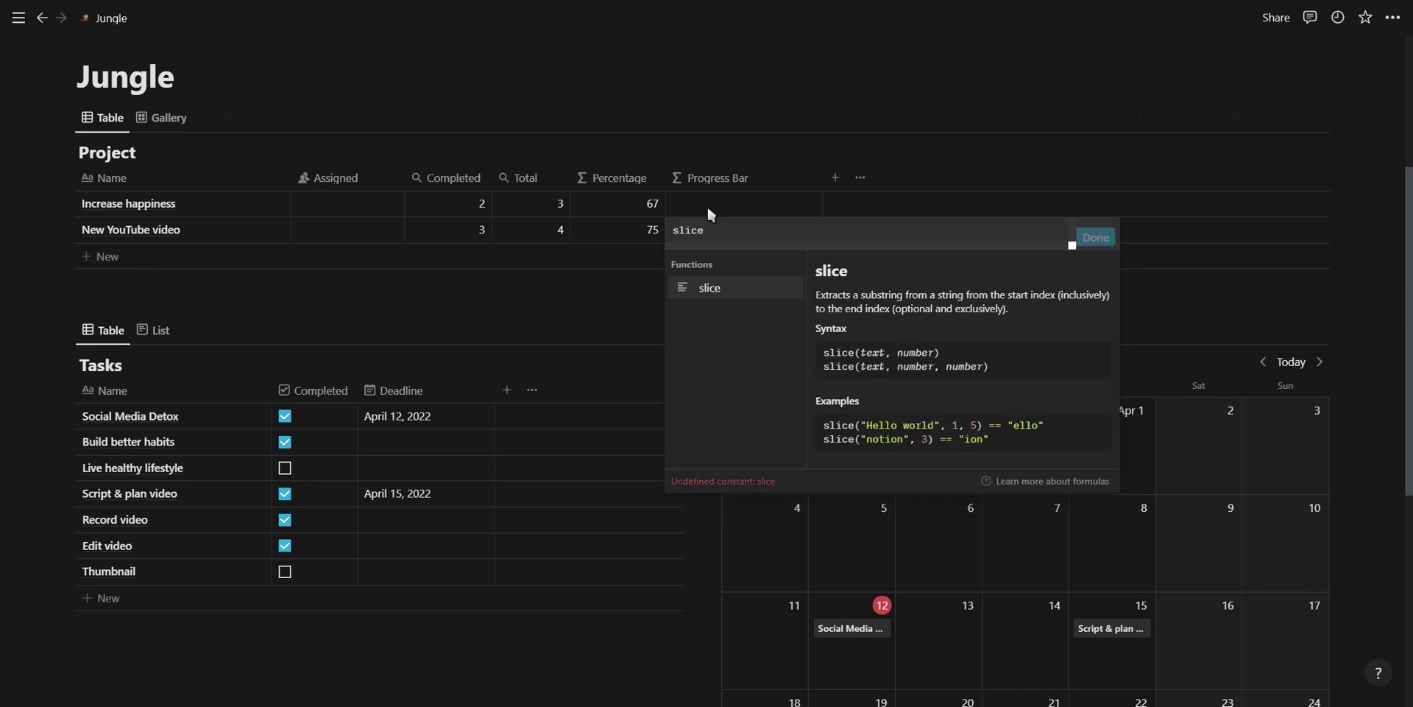
text(("●●●)
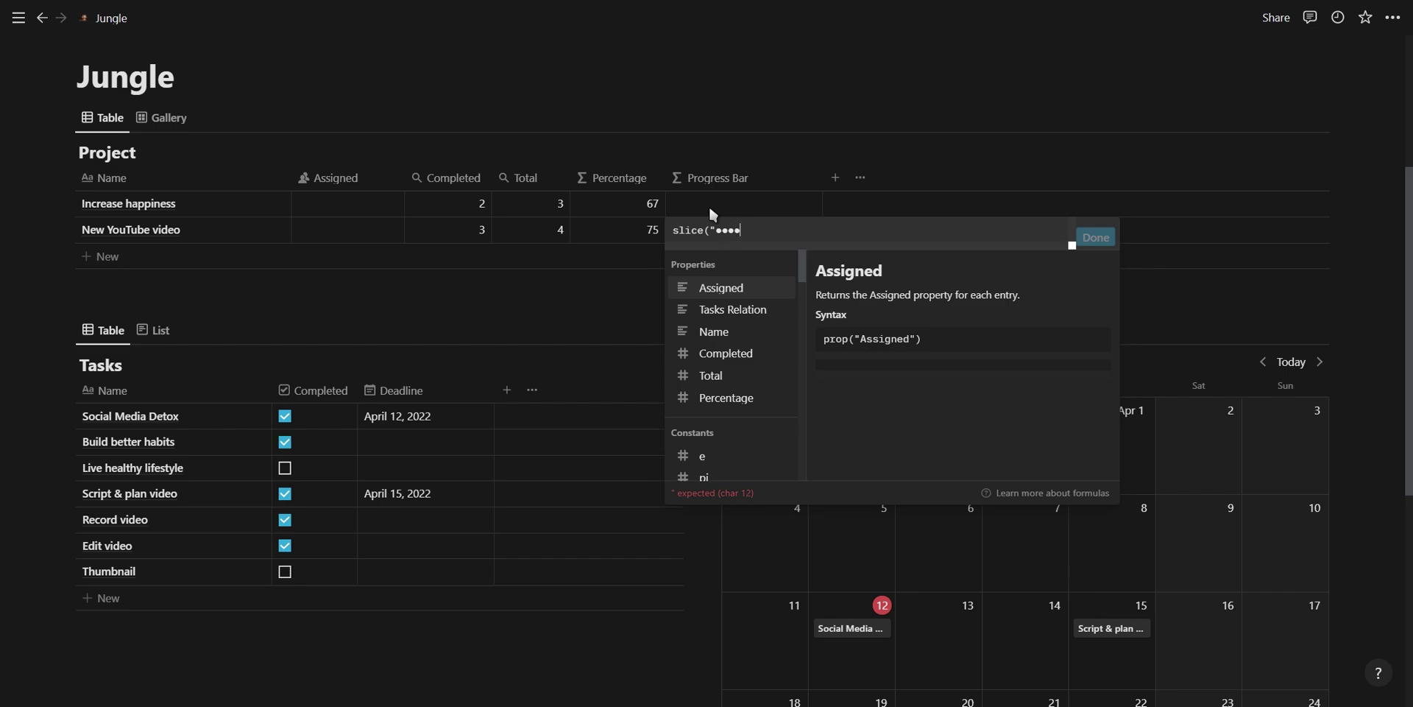
text(●)
text(, 0)
text(,)
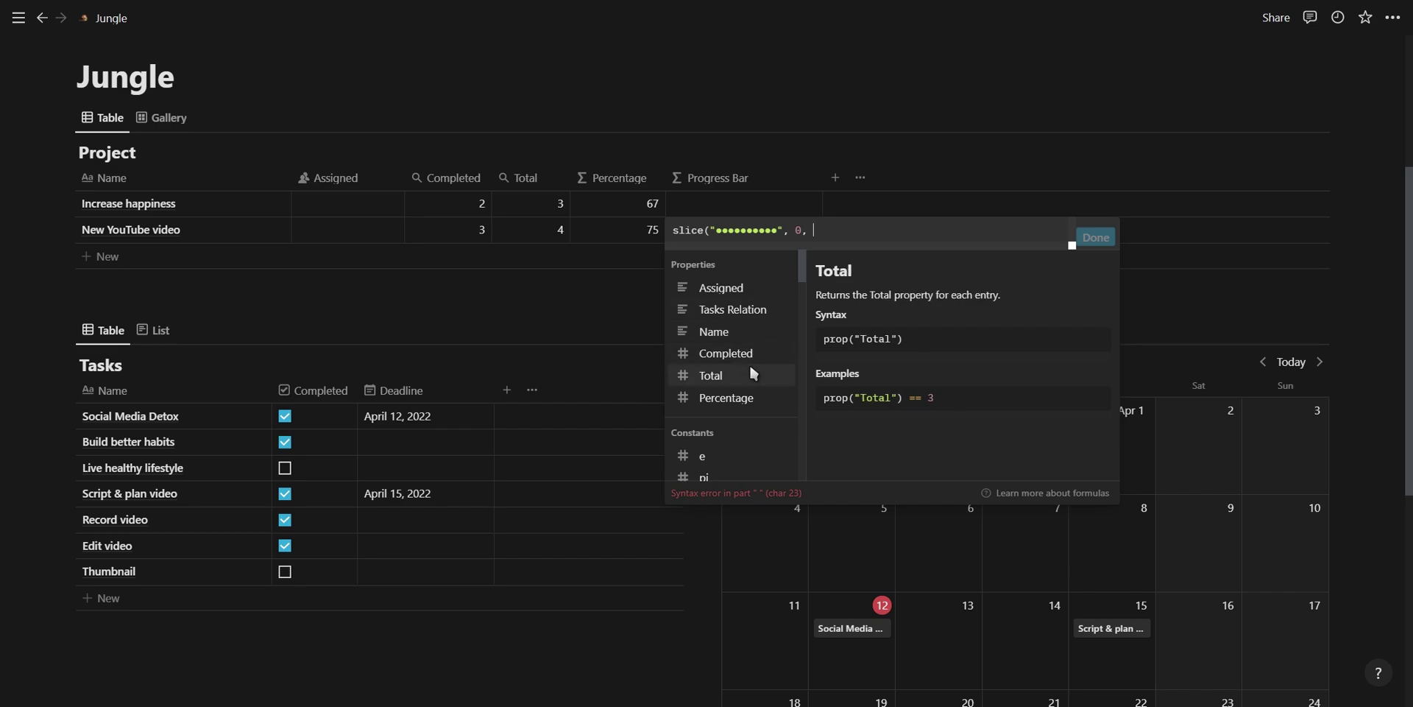
click(752, 397)
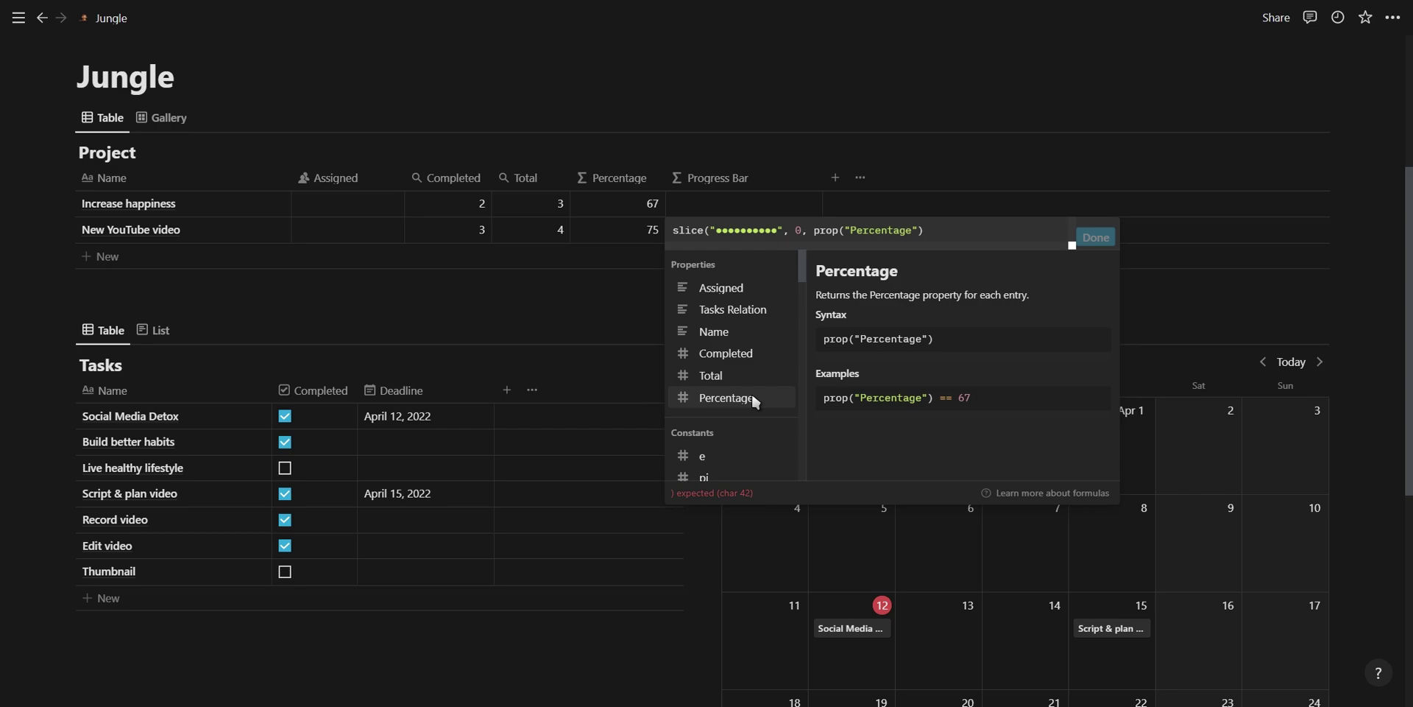
text(/10)
text())
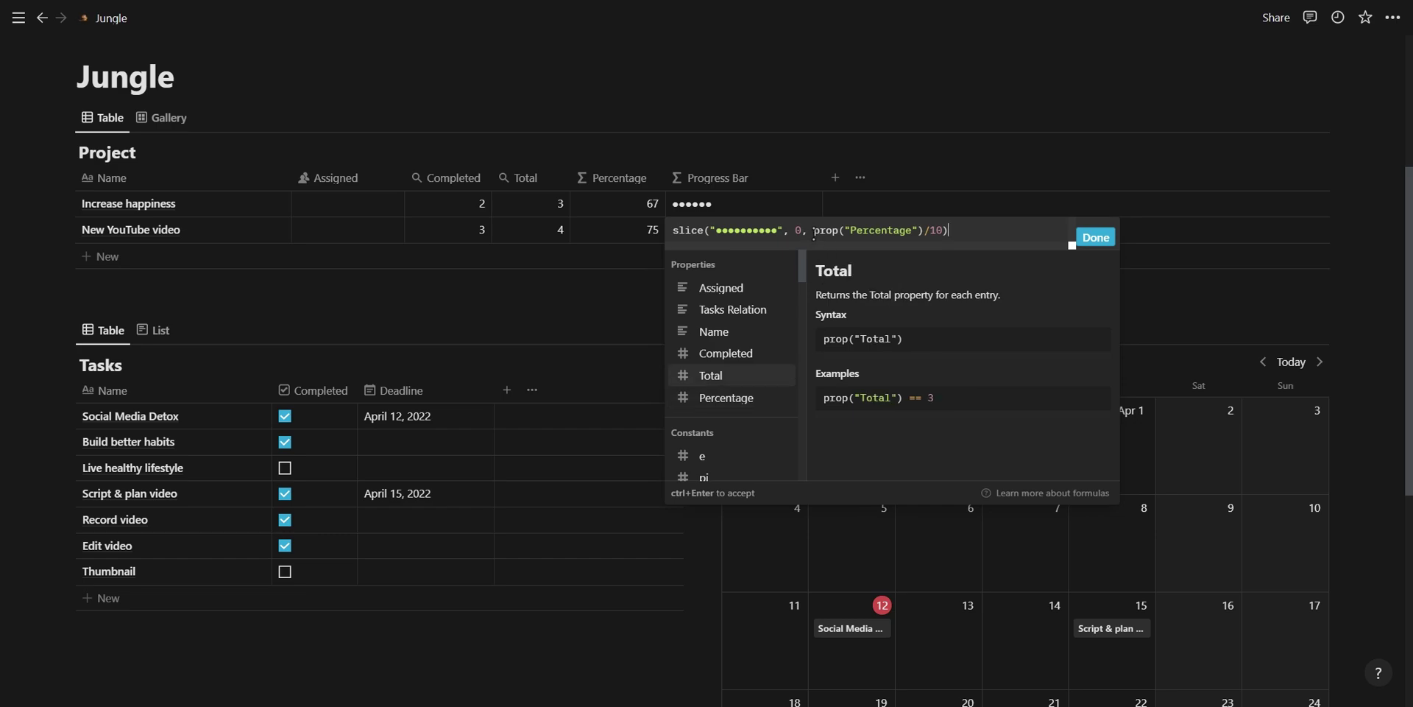
Apply the filled-circle formula and test it by ticking Live healthy lifestyle and Build better habits.
click(1093, 238)
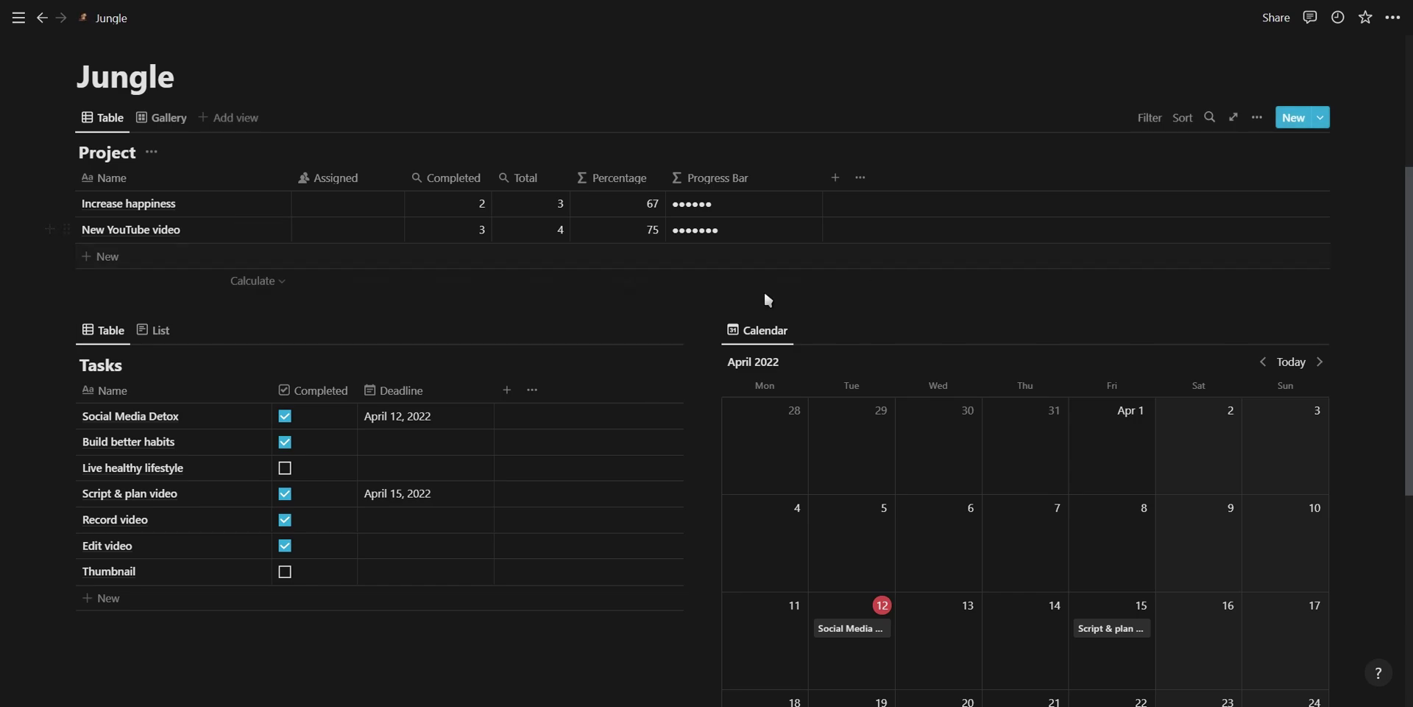
click(285, 469)
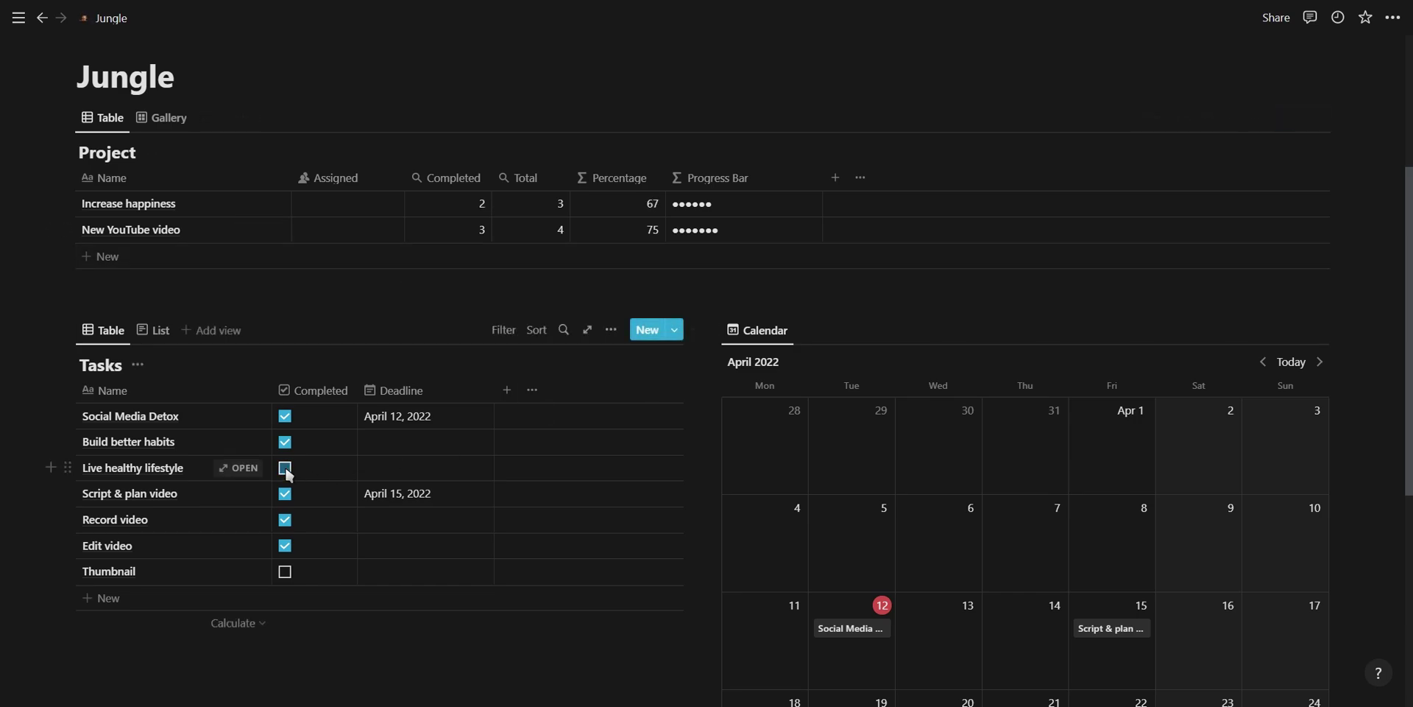
click(285, 442)
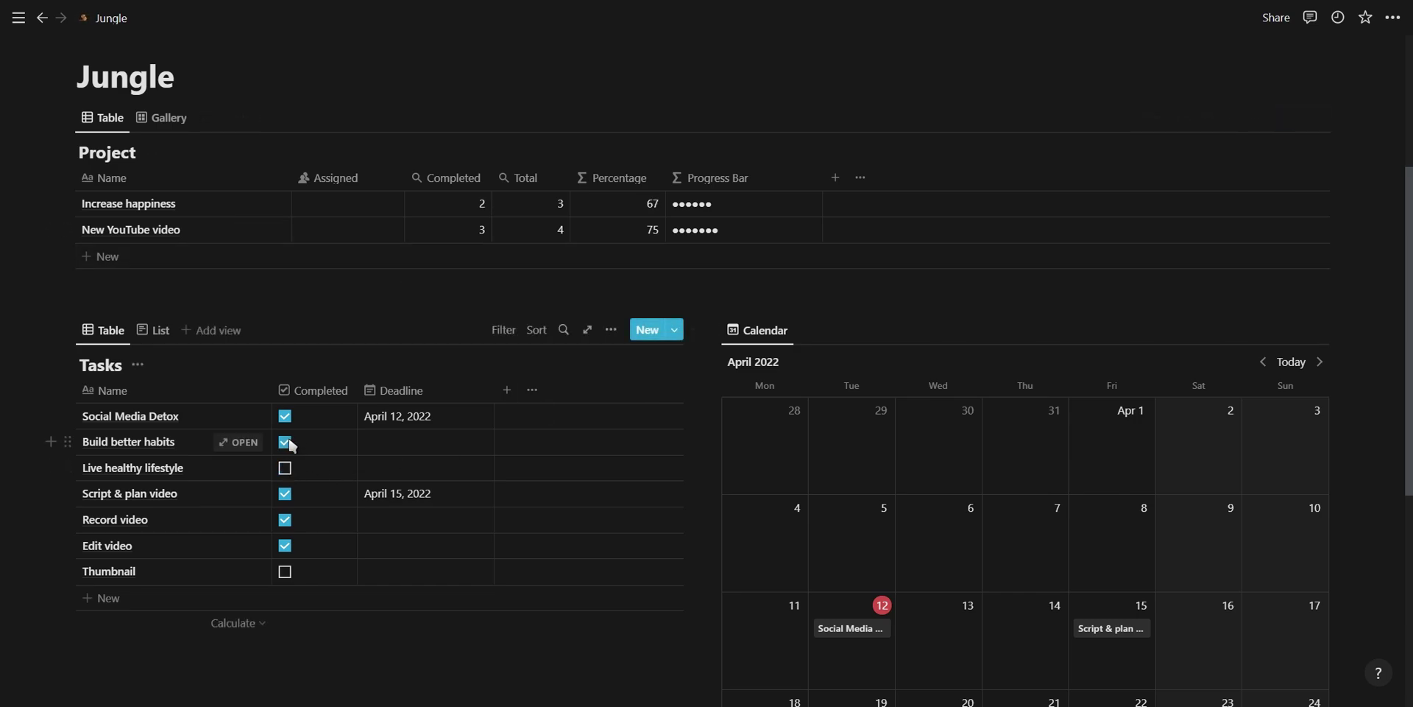
scroll(382, 444, up, 2)
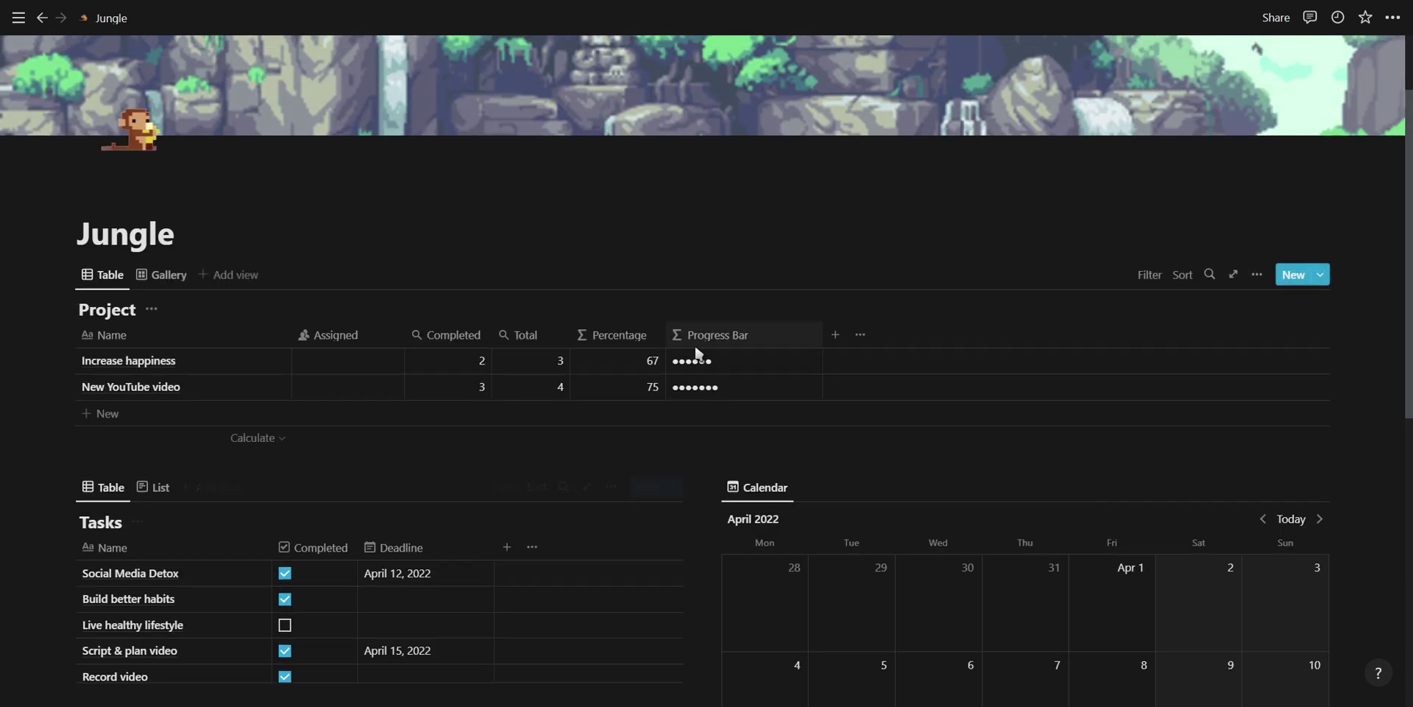
Append a second slice of ten hollow circles with length 10 minus Percentage/10.
click(713, 360)
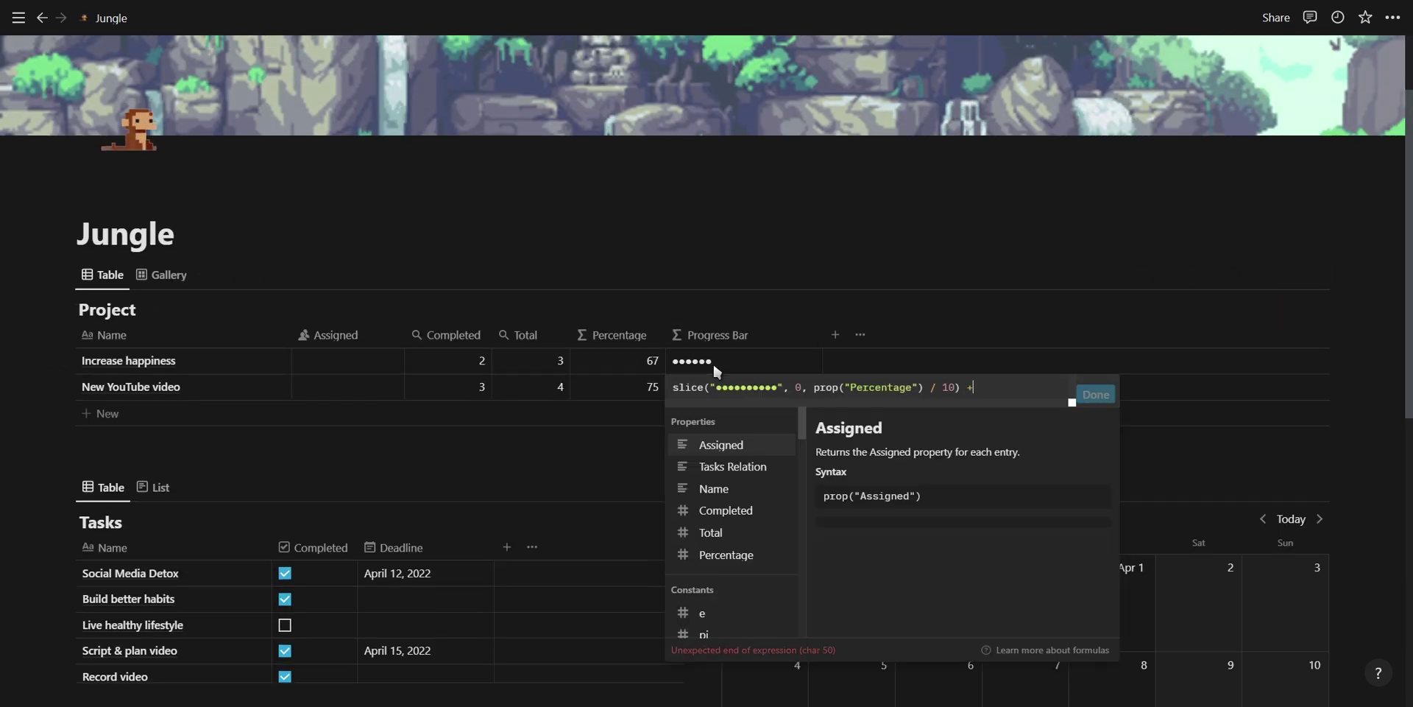
text(+)
drag(961, 387, 713, 379)
key(ctrl+c)
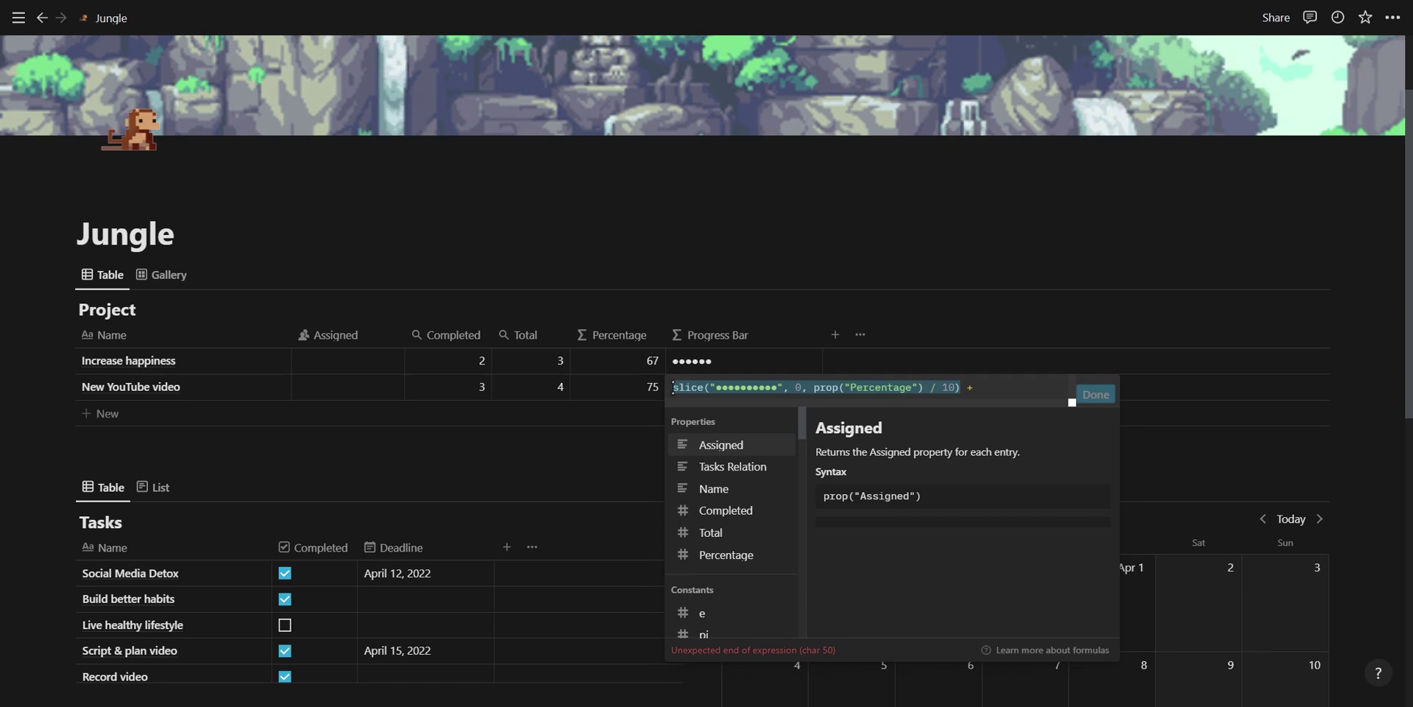
click(1015, 398)
text(slice()
key(ctrl+v)
text(oooooooooo)
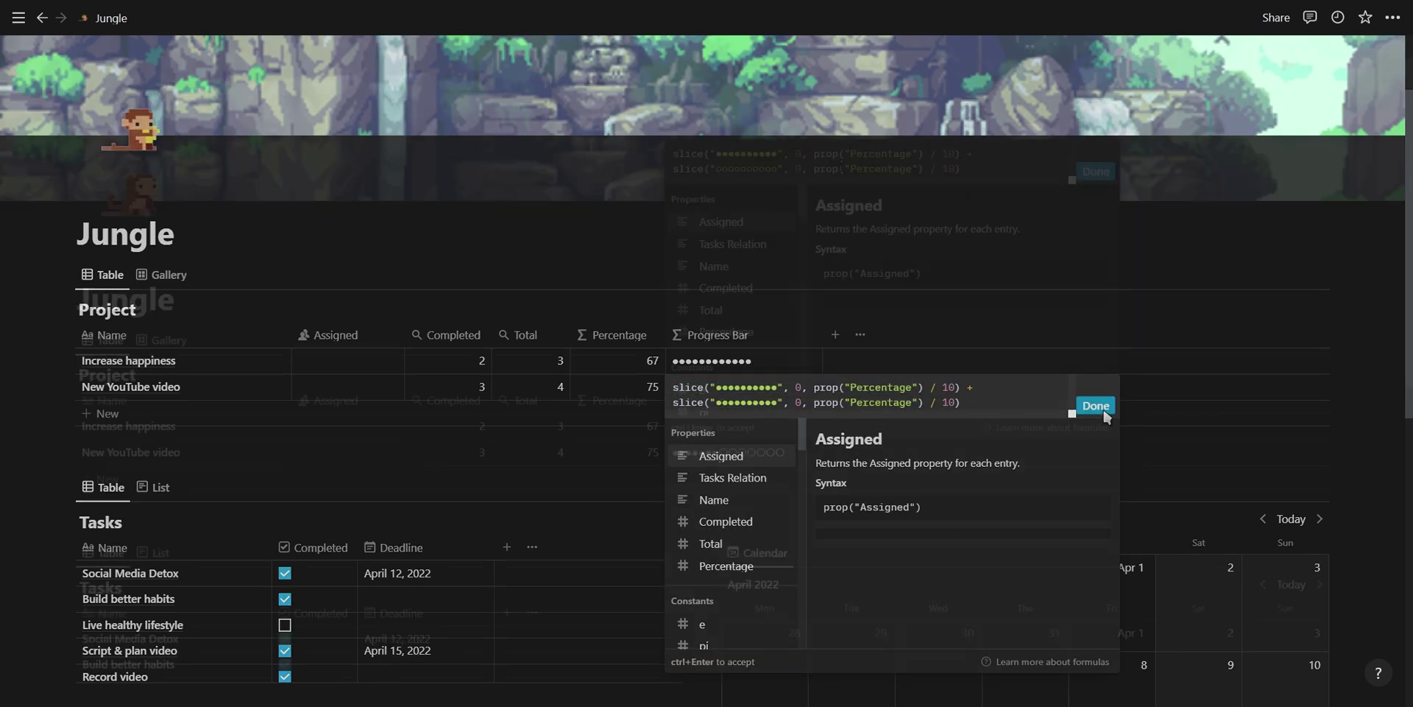
scroll(911, 195, up, 1)
key(Right)
key(Right)
key(Right)
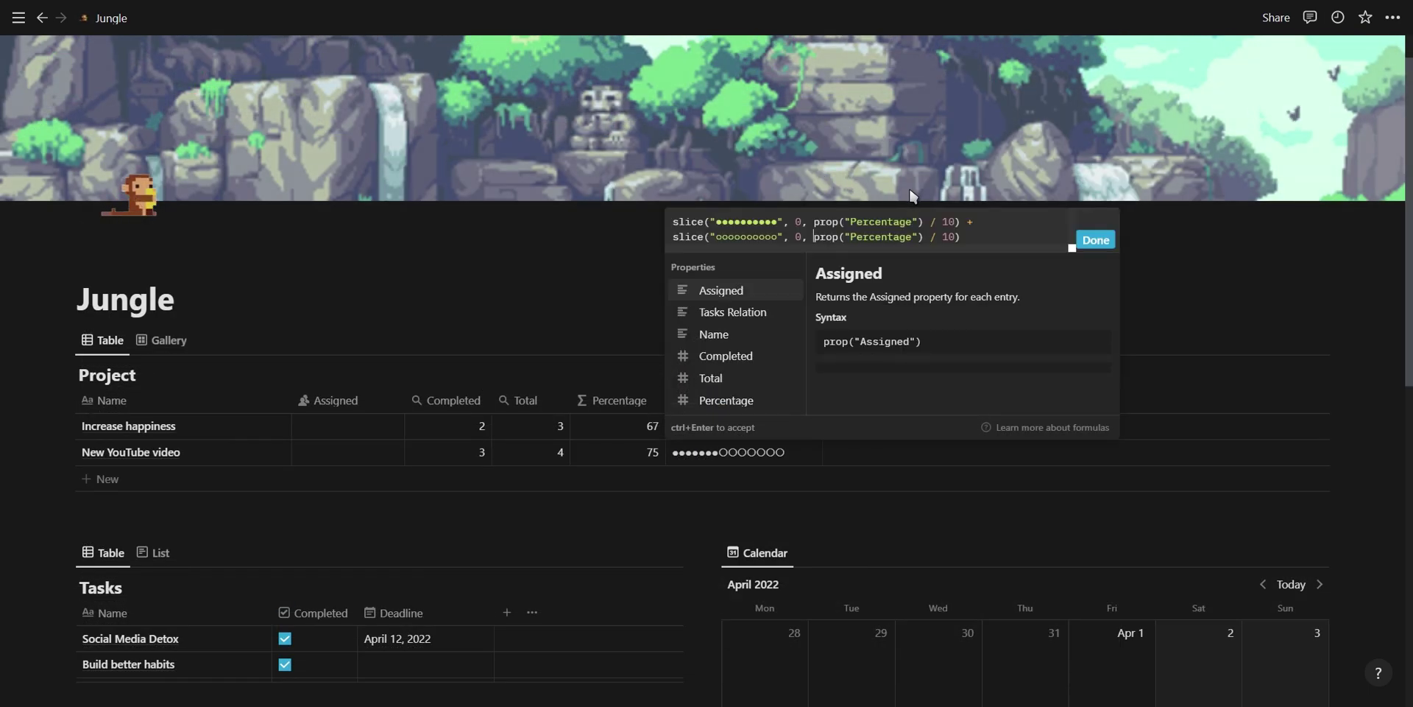
text(10-)
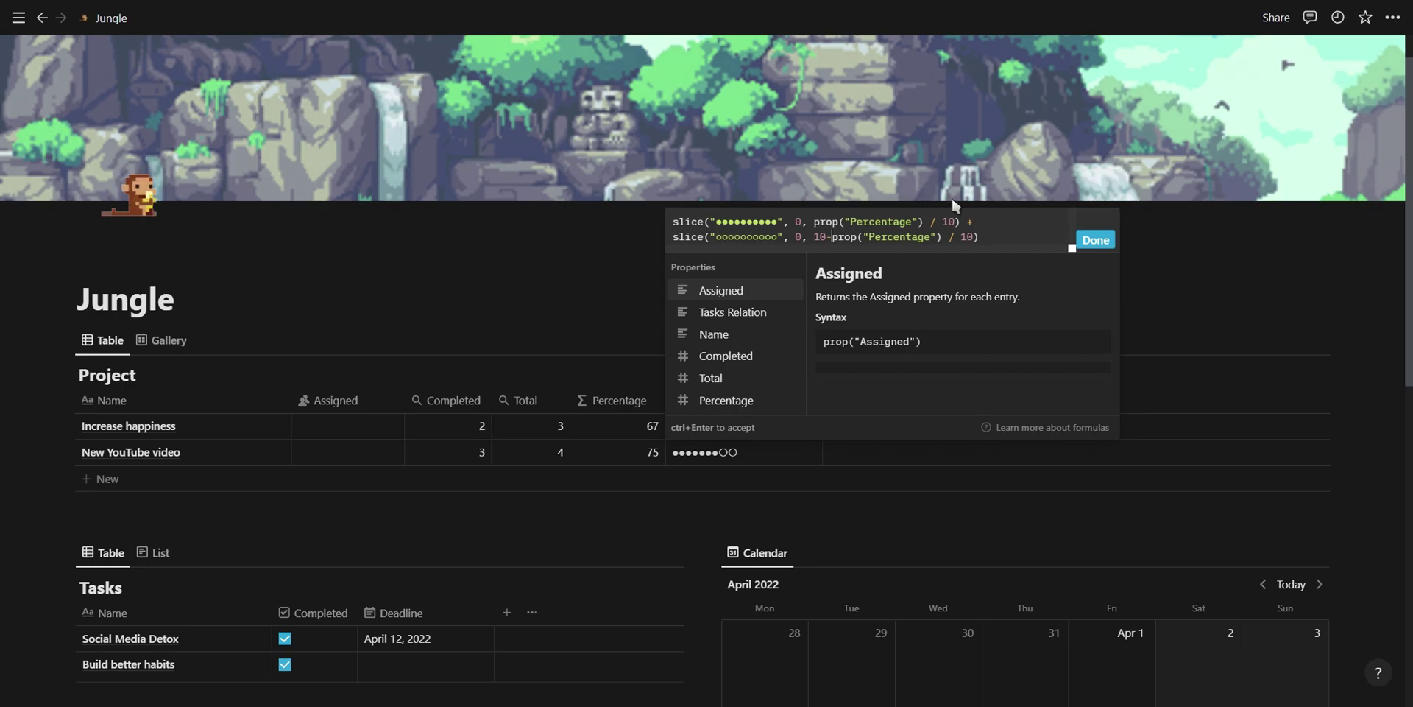
Apply the two-slice formula and set the Jungle page style to Mono.
click(1095, 240)
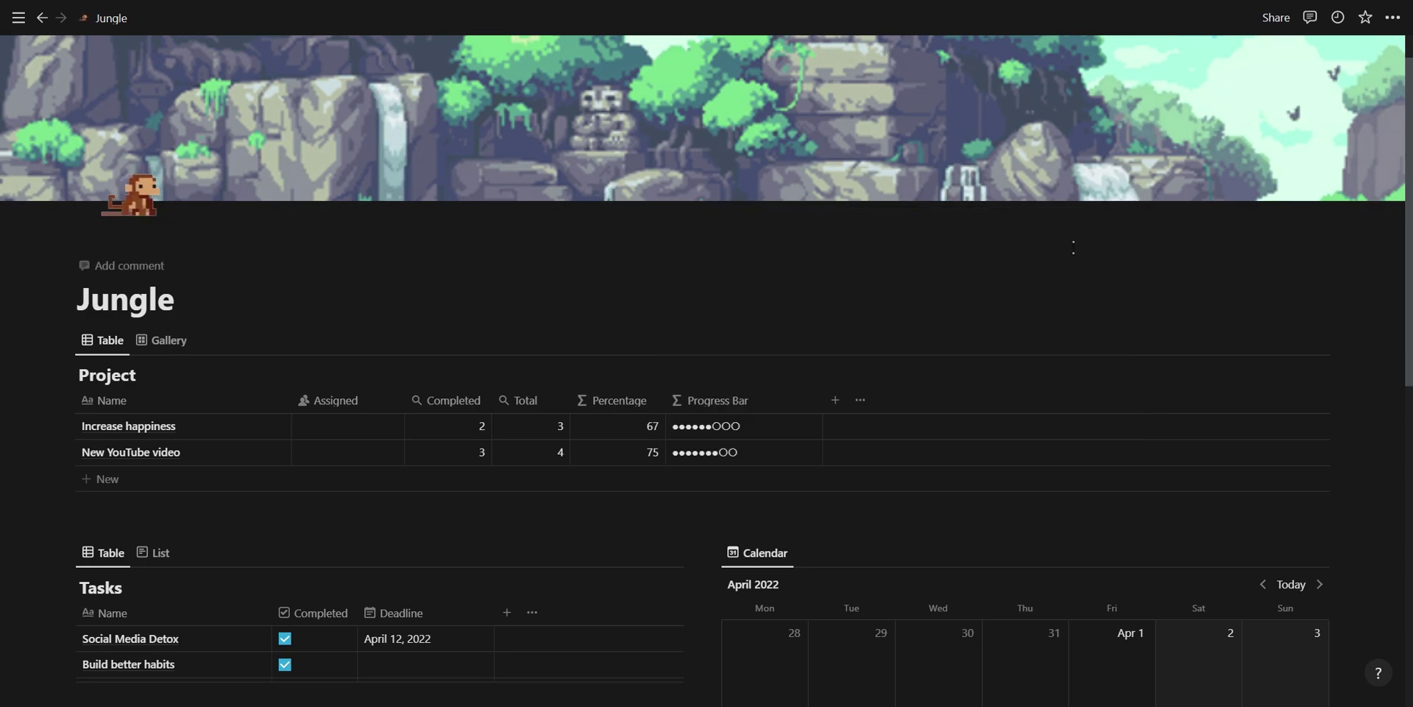
click(1393, 16)
click(1369, 96)
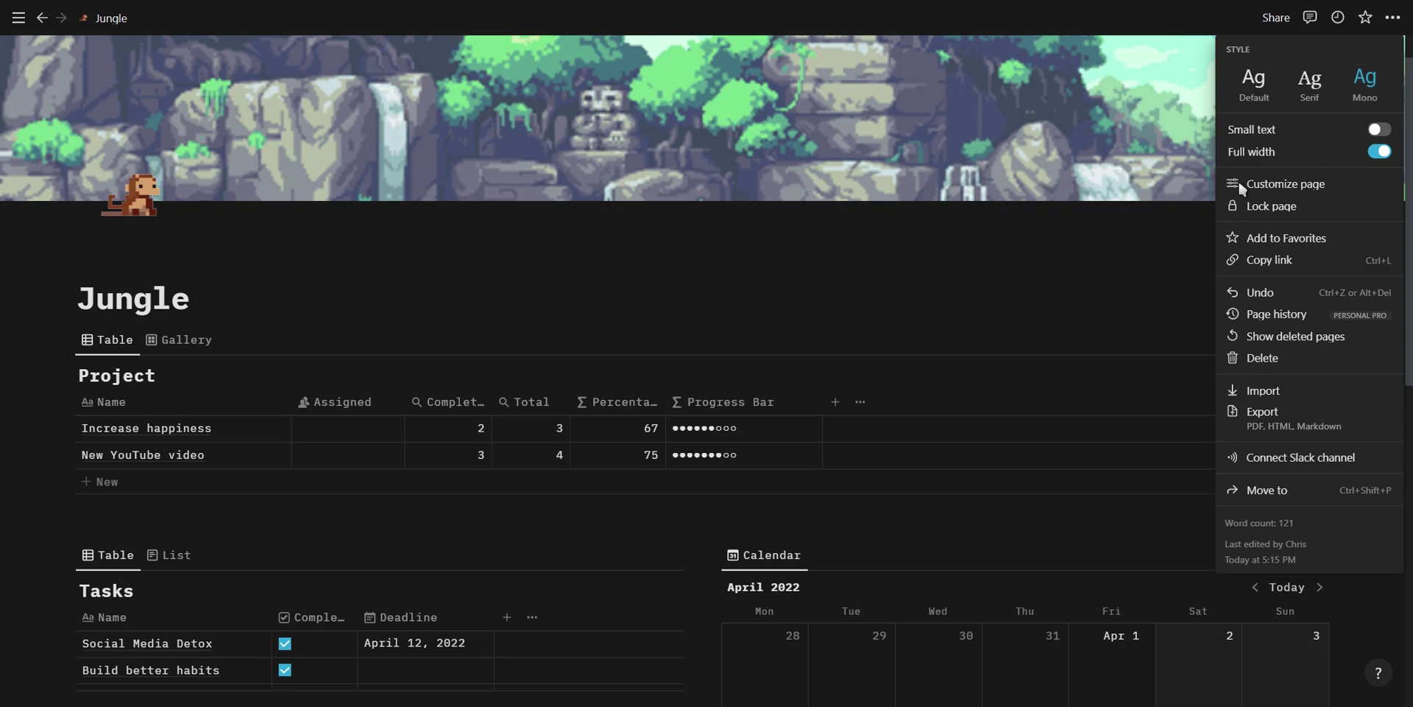
click(1139, 245)
scroll(409, 434, down, 4)
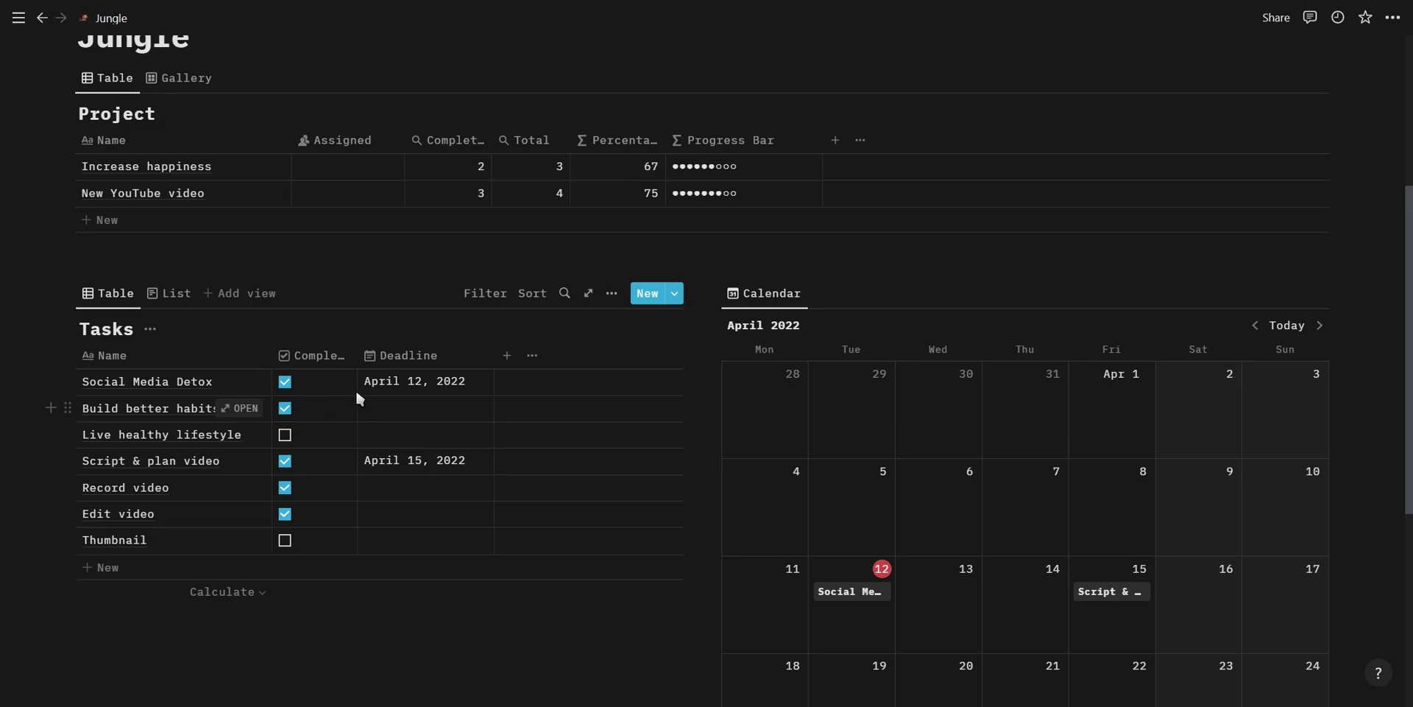
Extend the Progress Bar formula with a space, format(prop("Percentage")) and a % sign.
click(779, 164)
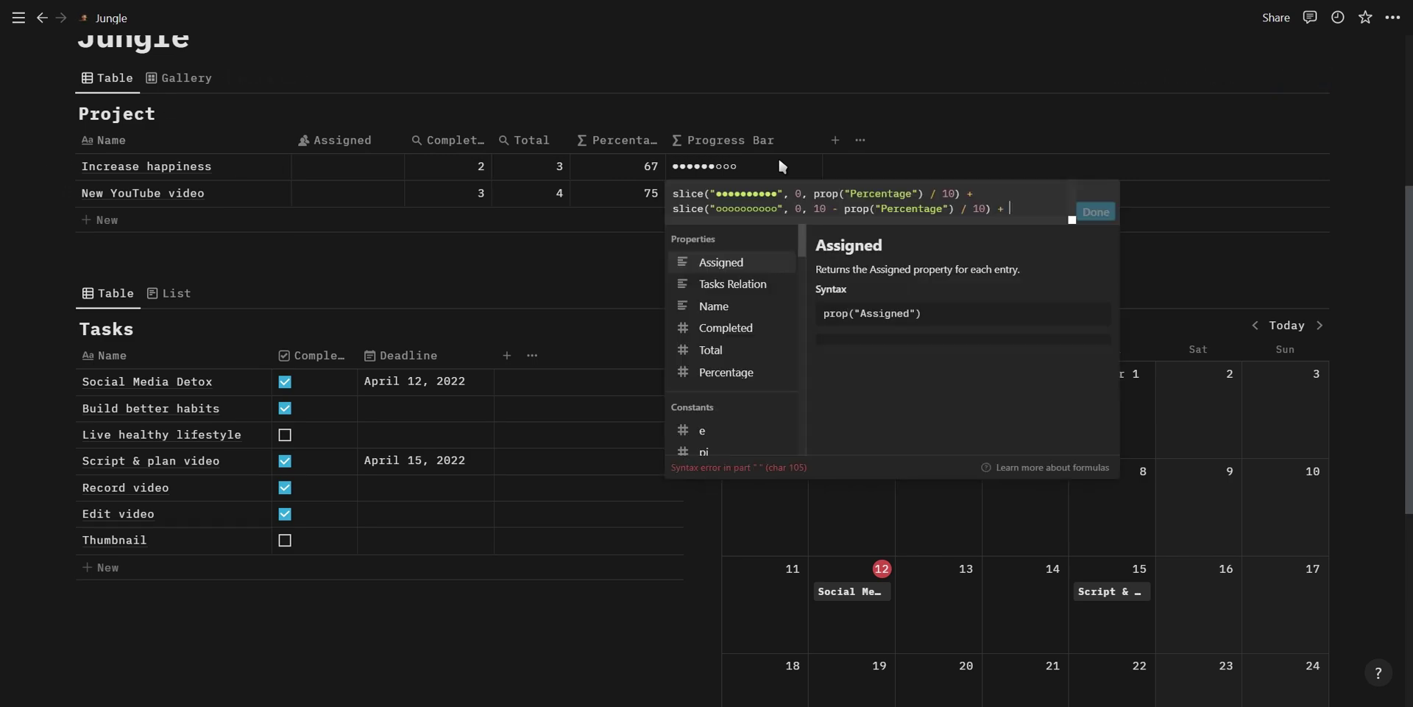
text(" " +)
click(731, 375)
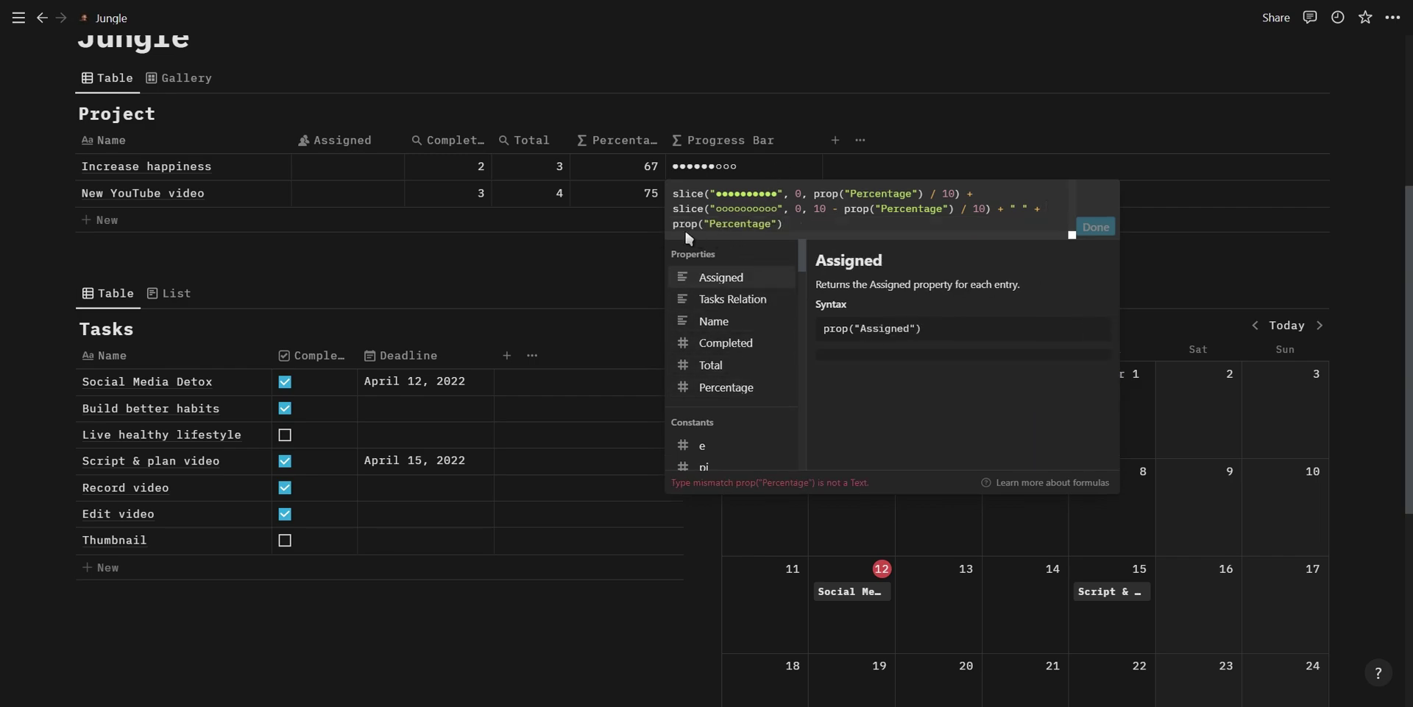
text(format)
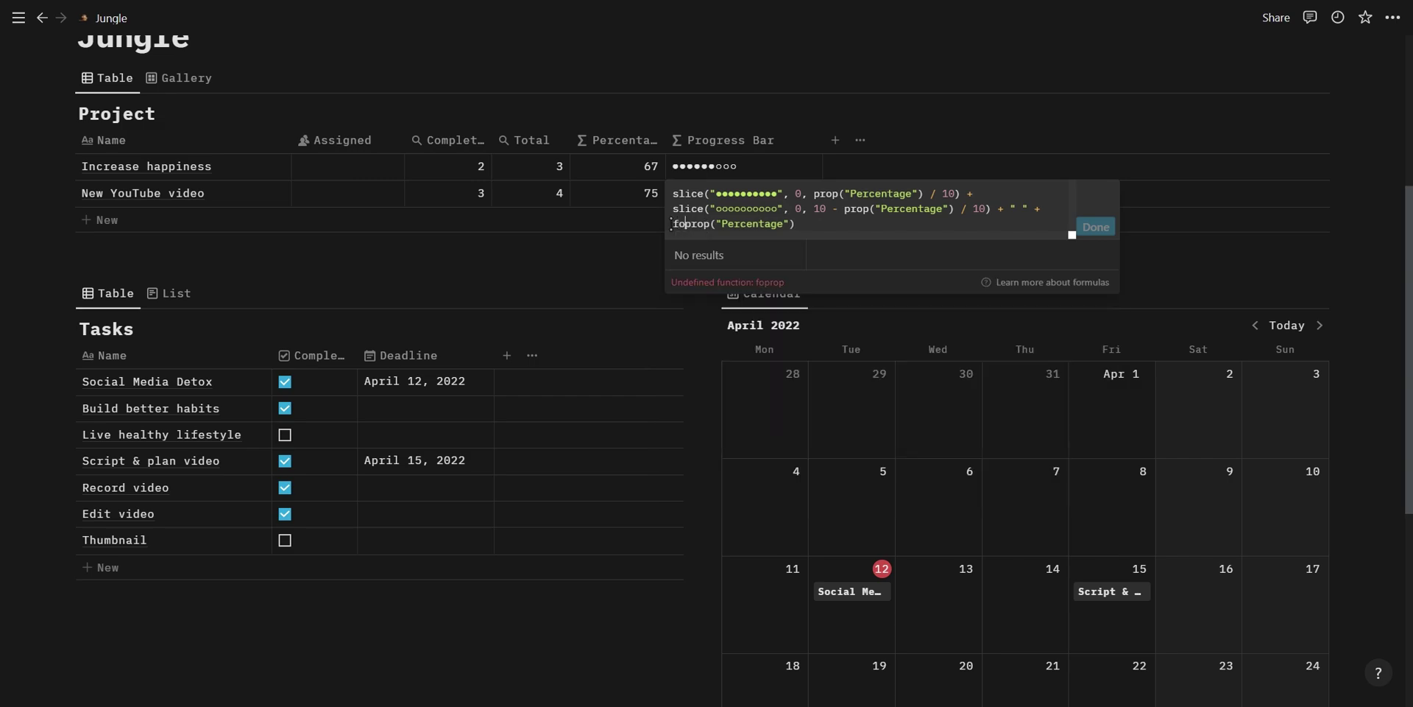
text(()
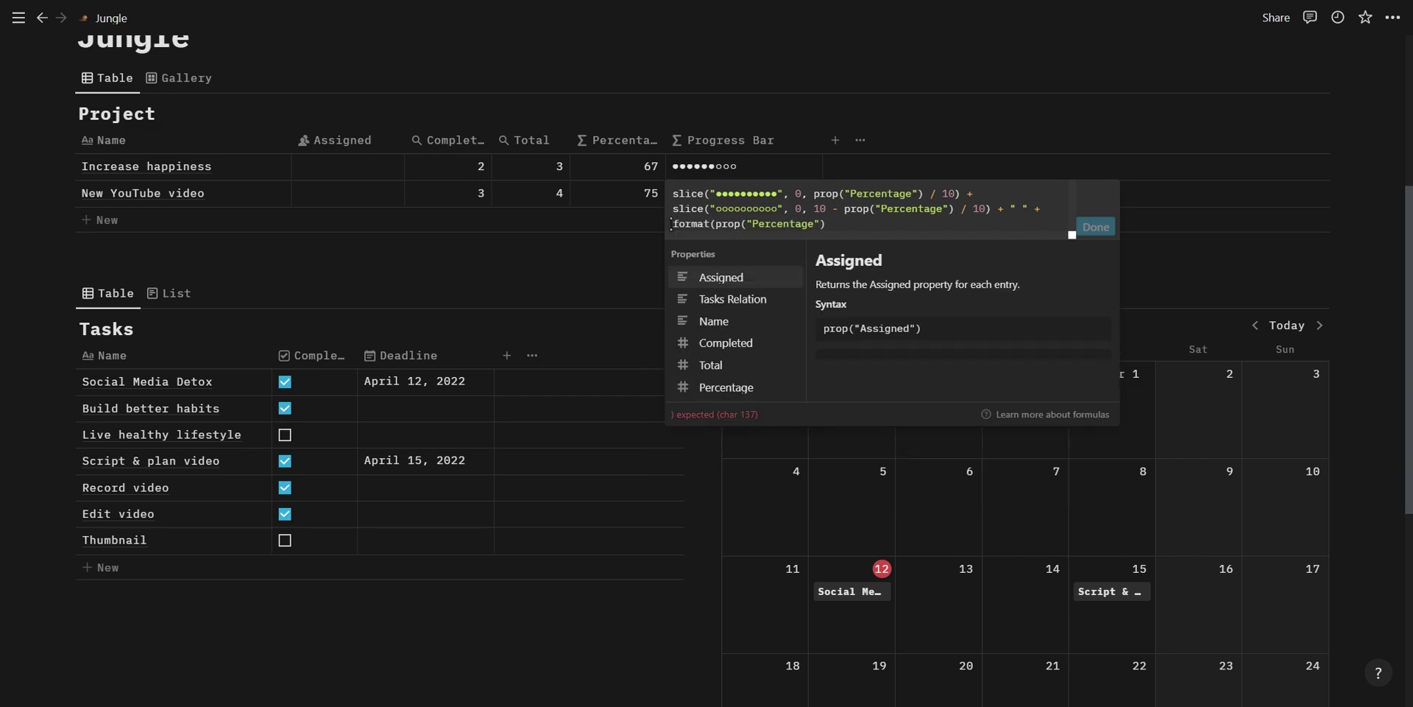
click(845, 223)
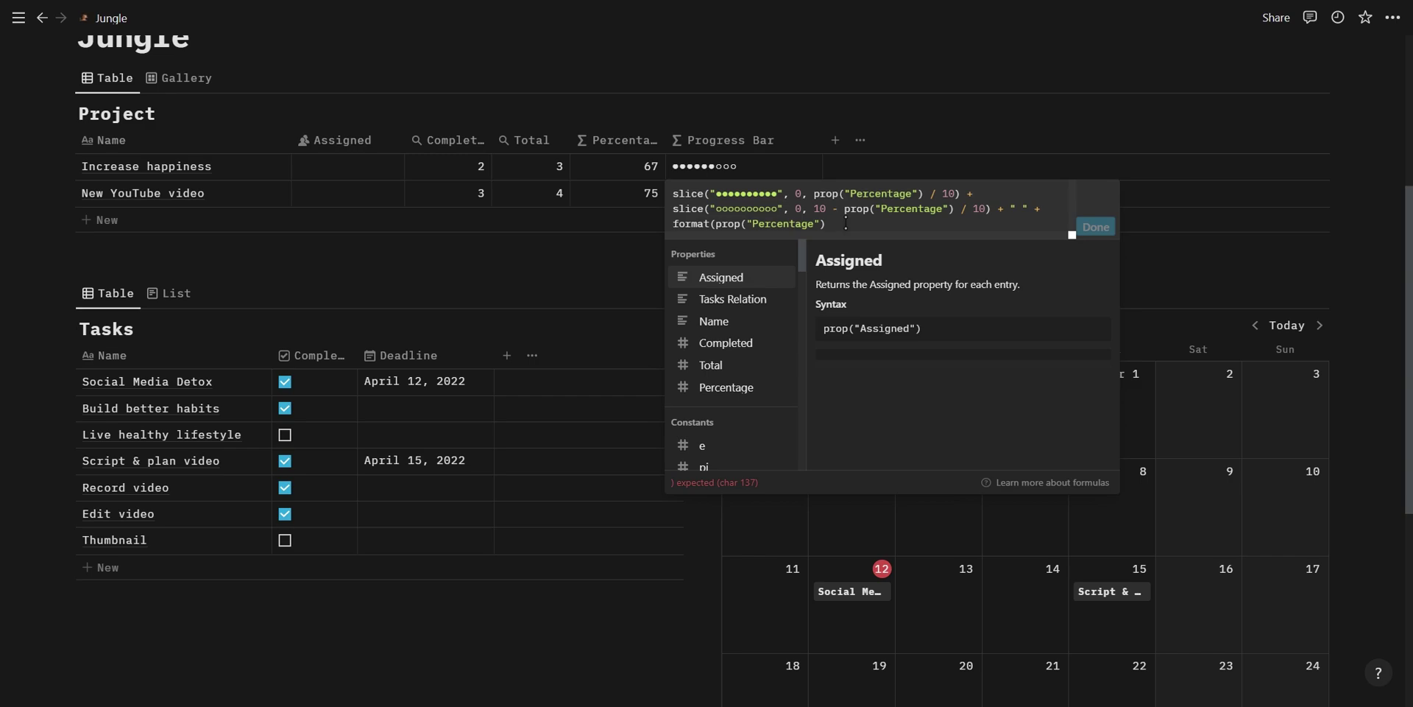
text())
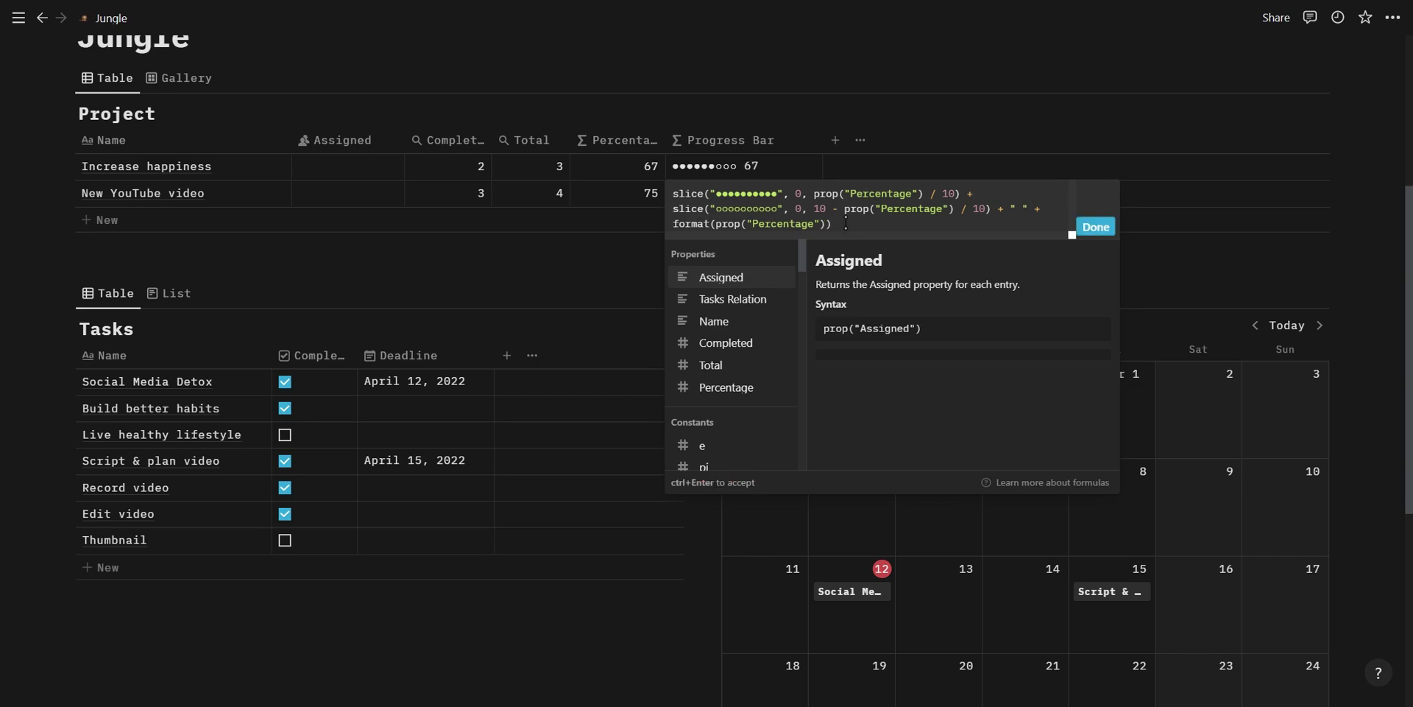
text( + )
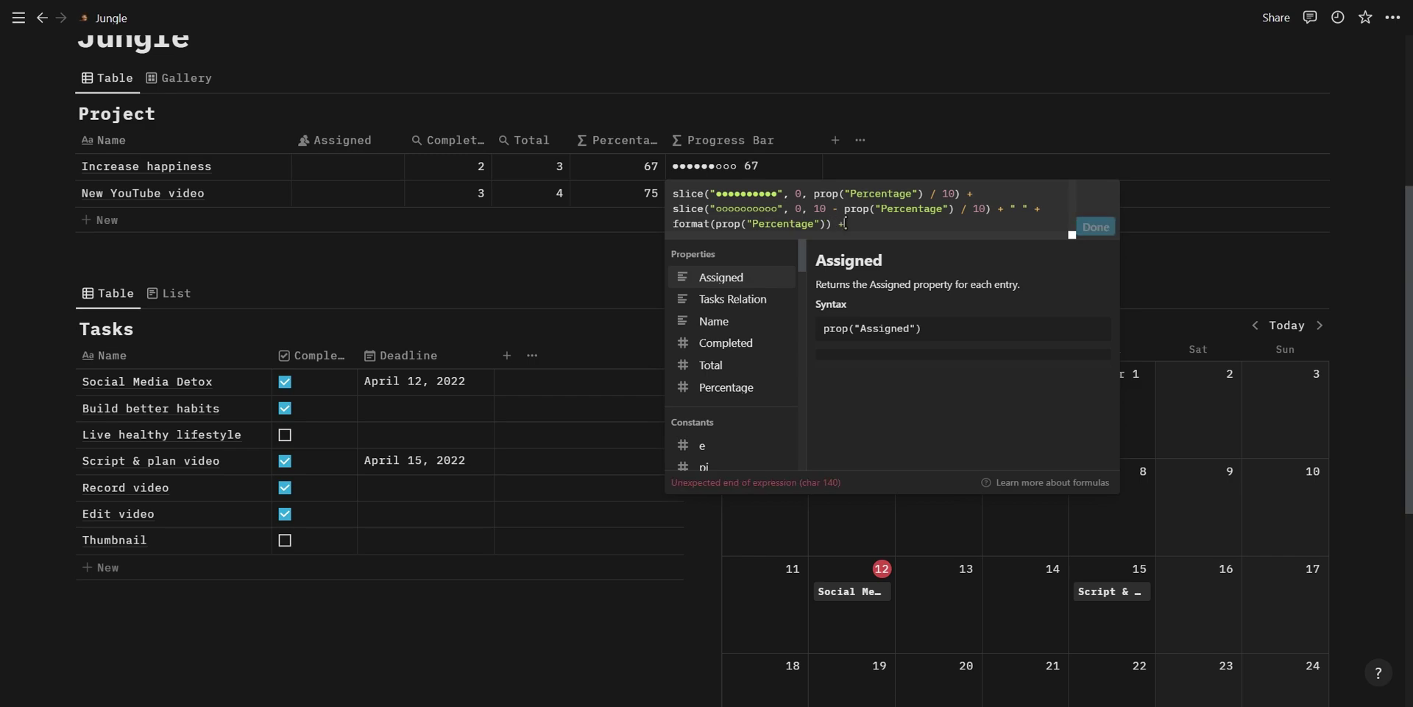
text(" )
text("%")
Apply the percentage-label formula and test it by toggling several tasks' Completed checkboxes.
click(1095, 226)
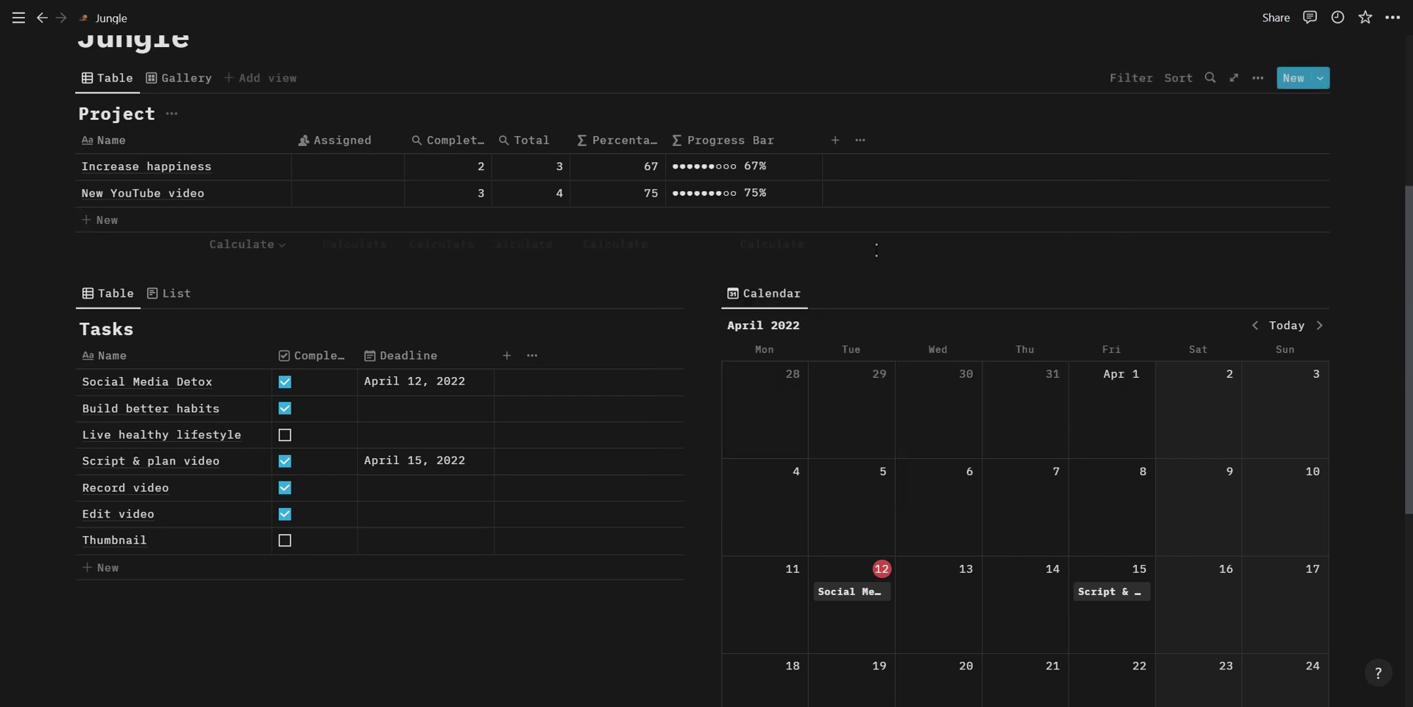
click(284, 434)
click(285, 408)
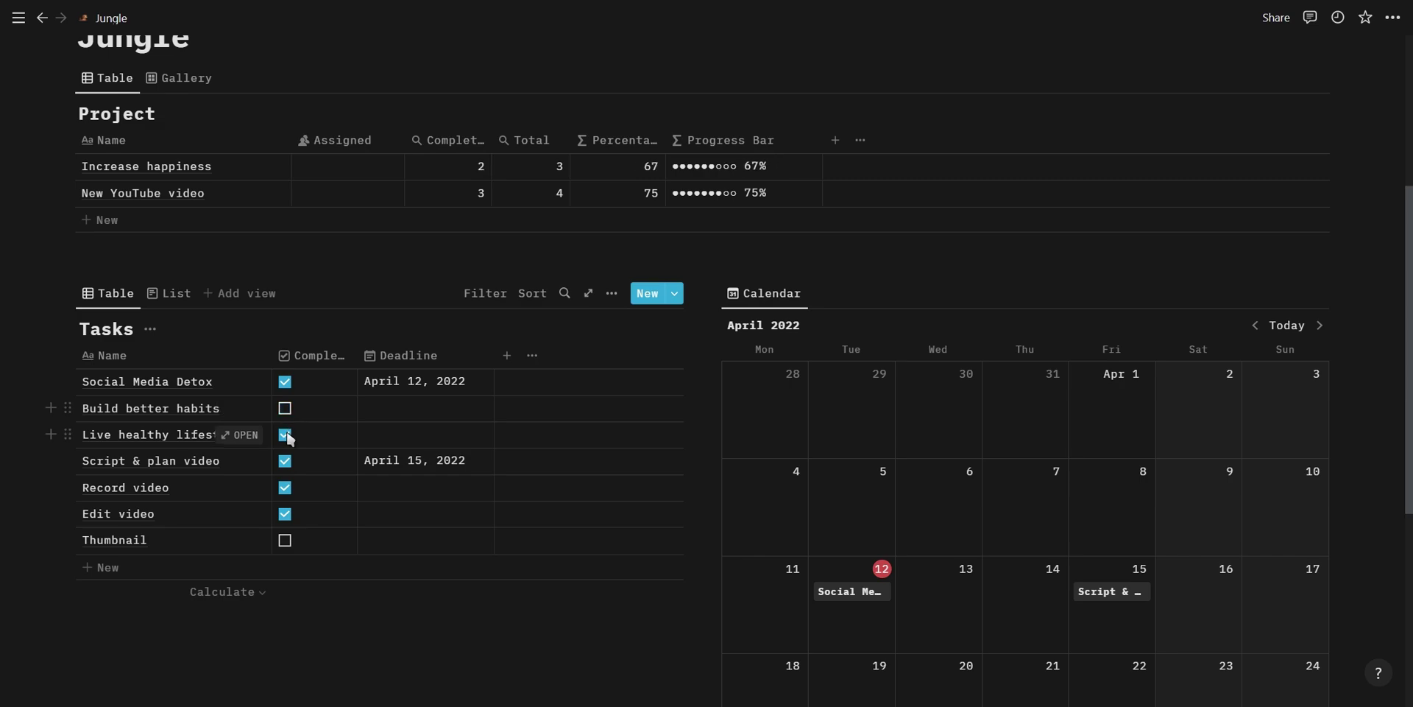
click(285, 434)
click(285, 460)
click(285, 487)
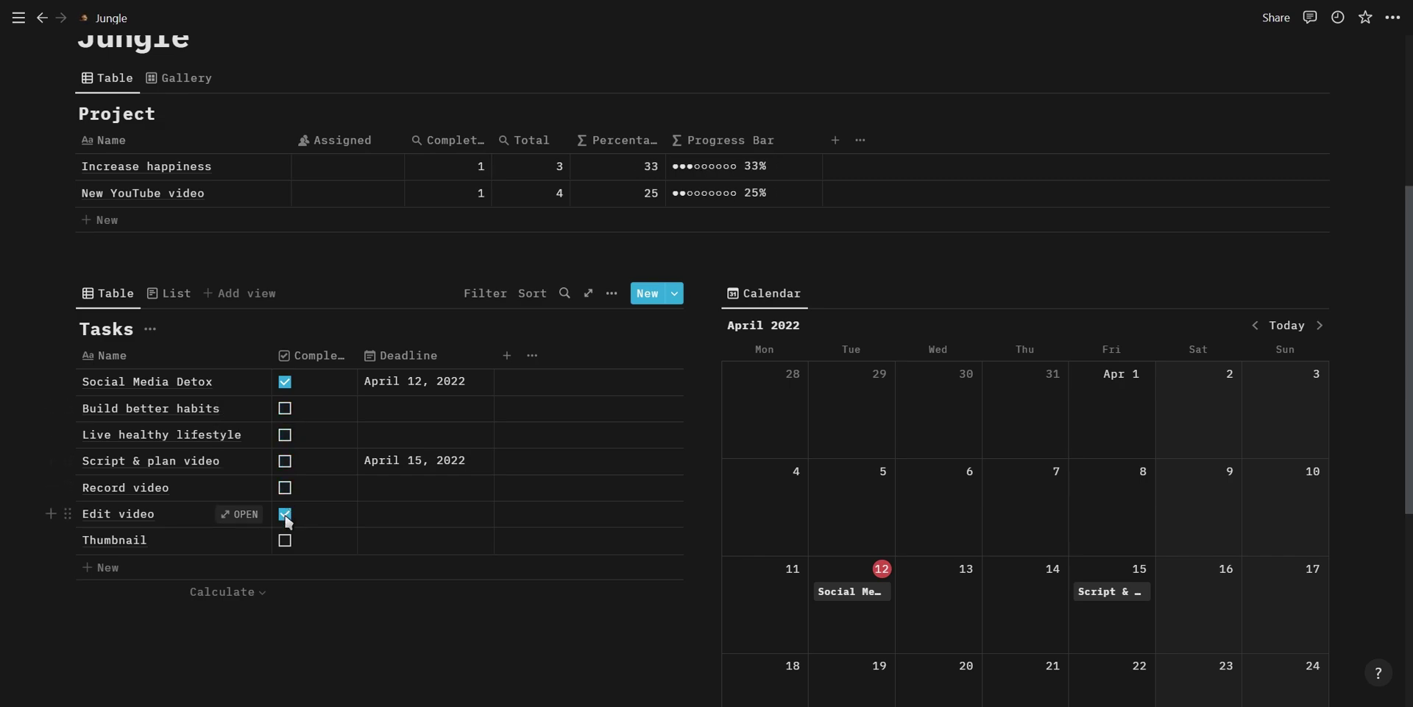
click(285, 514)
click(285, 540)
Re-tick the tasks, then leave Record video and Script & plan video unchecked.
click(285, 514)
click(284, 487)
click(285, 461)
click(285, 434)
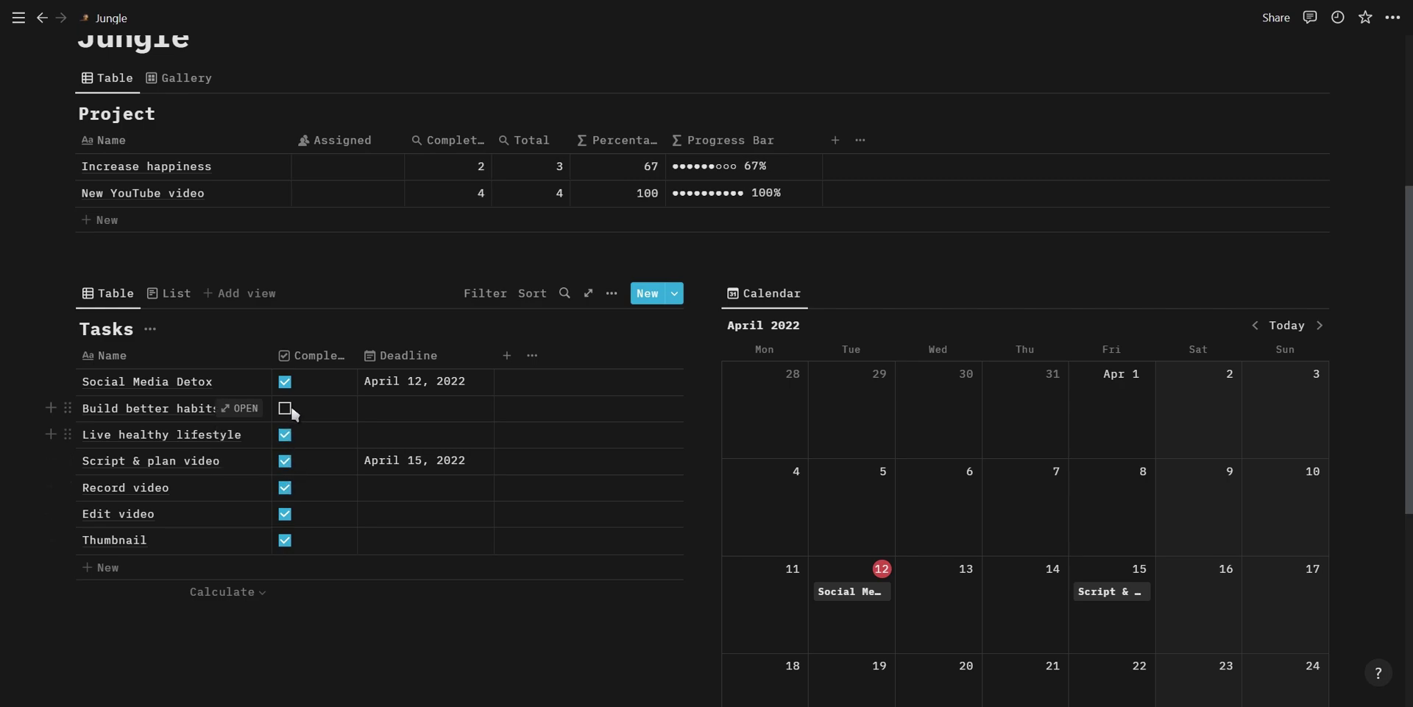
click(285, 408)
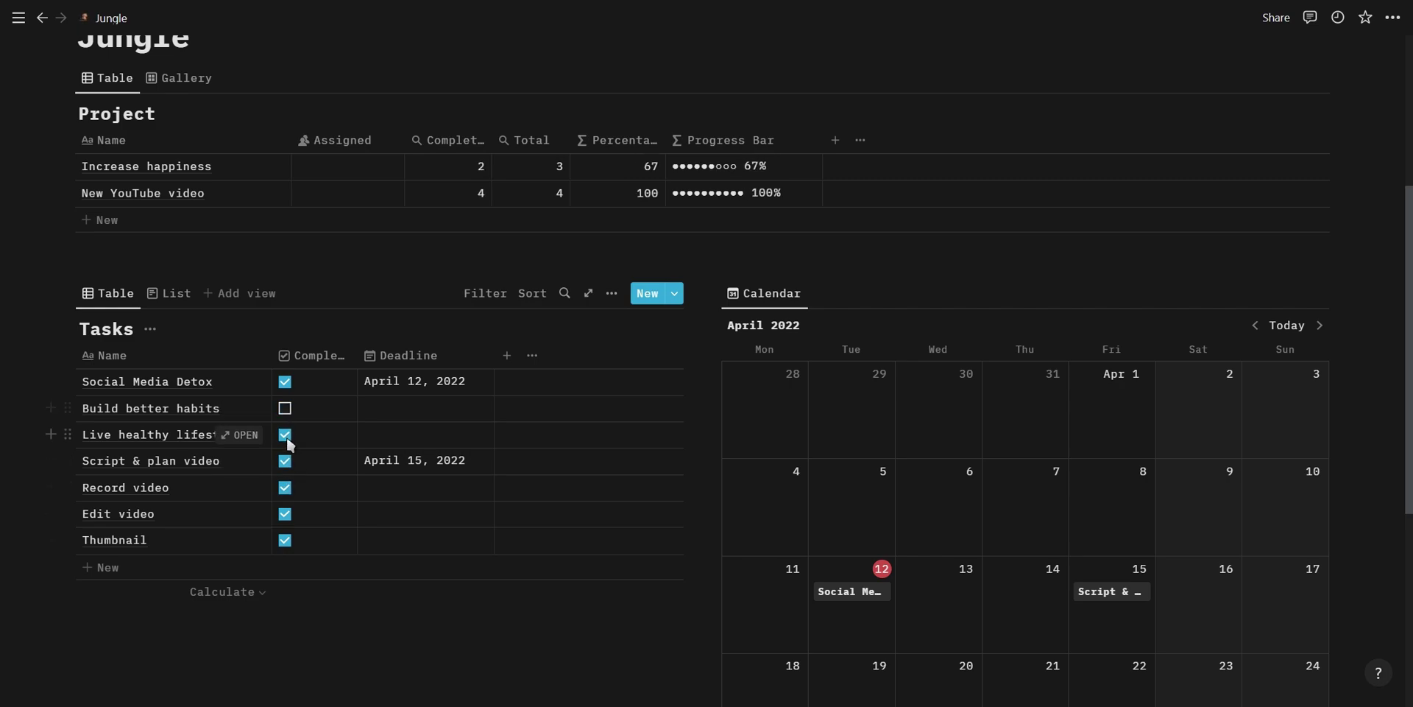
click(285, 488)
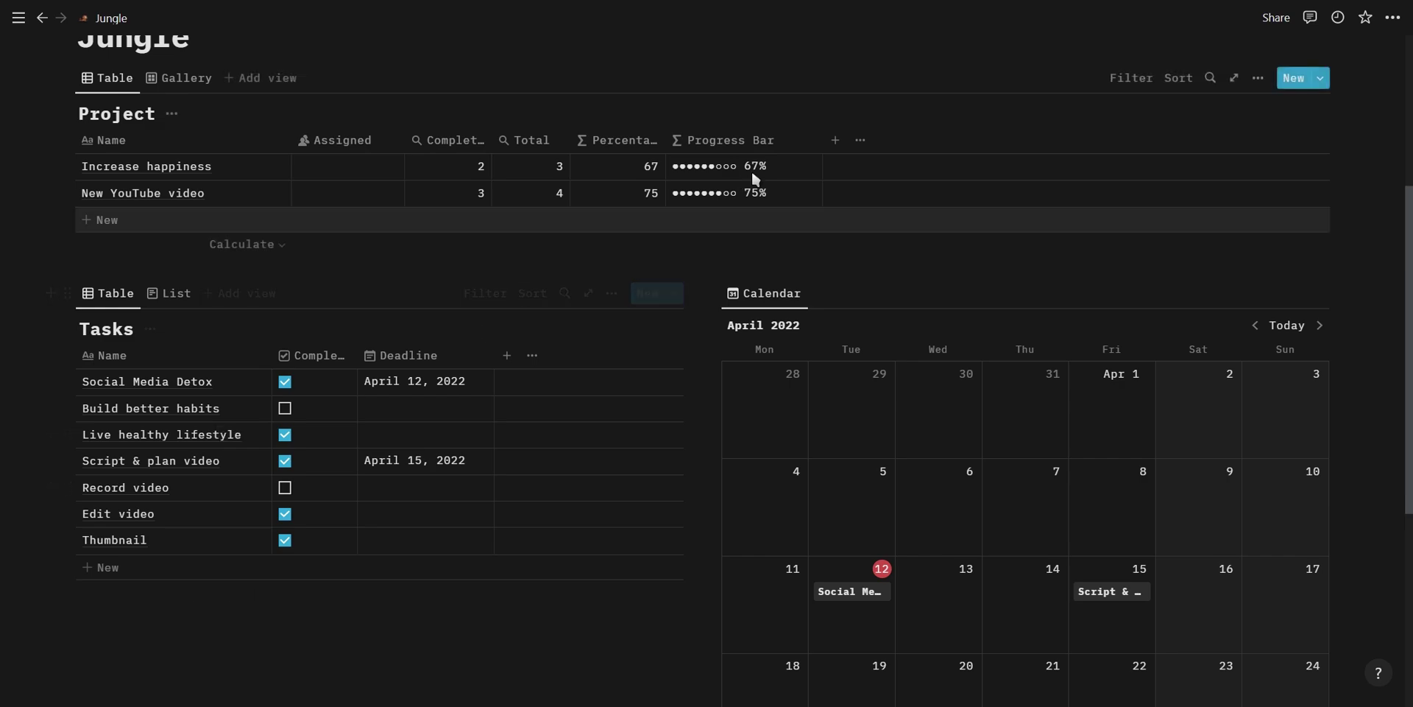
click(285, 461)
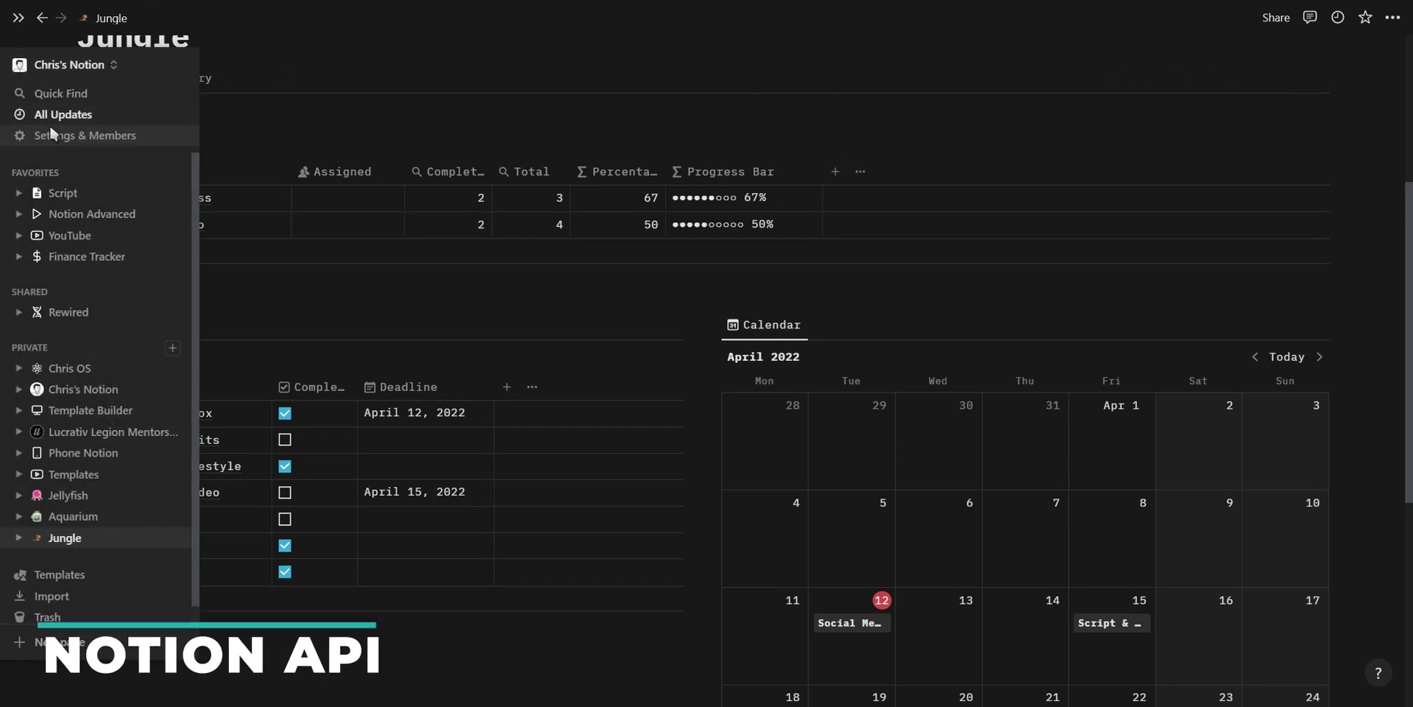
Go from Settings & Members Integrations to the developer integrations page.
click(51, 133)
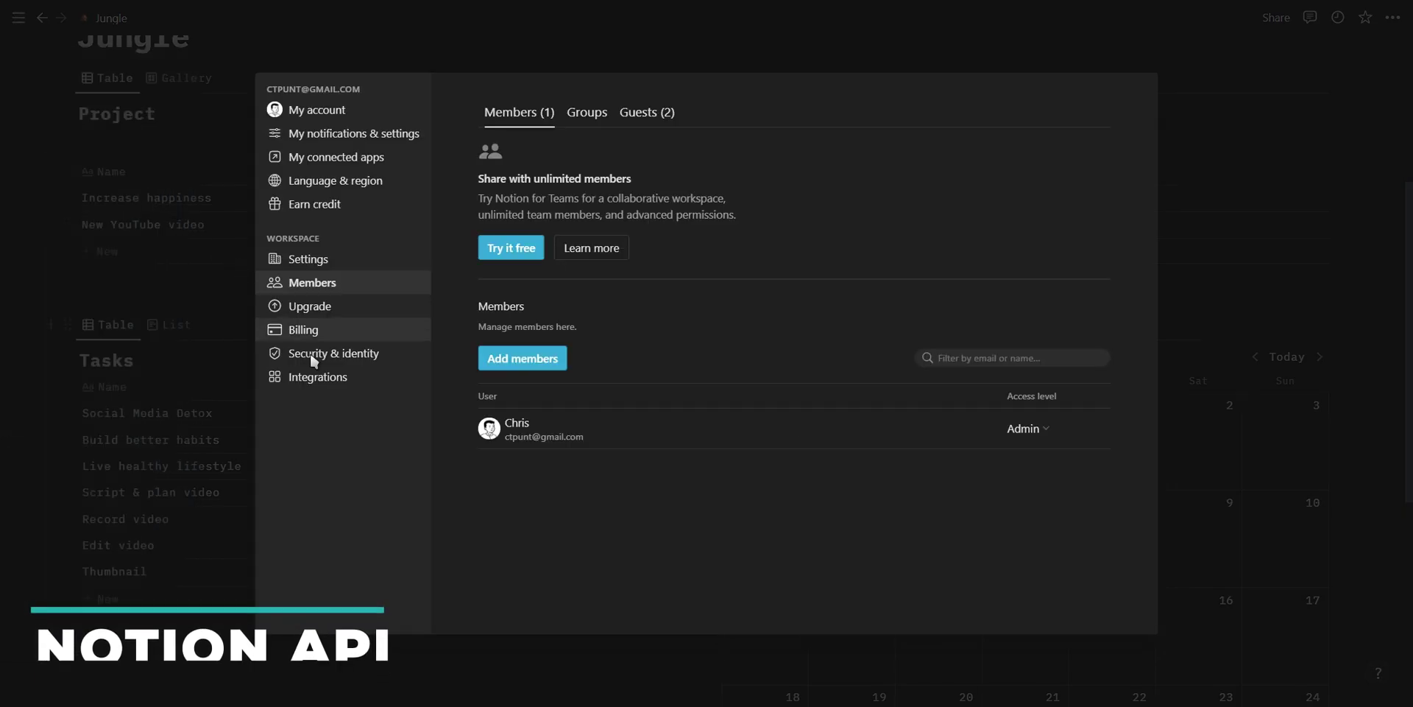
click(327, 378)
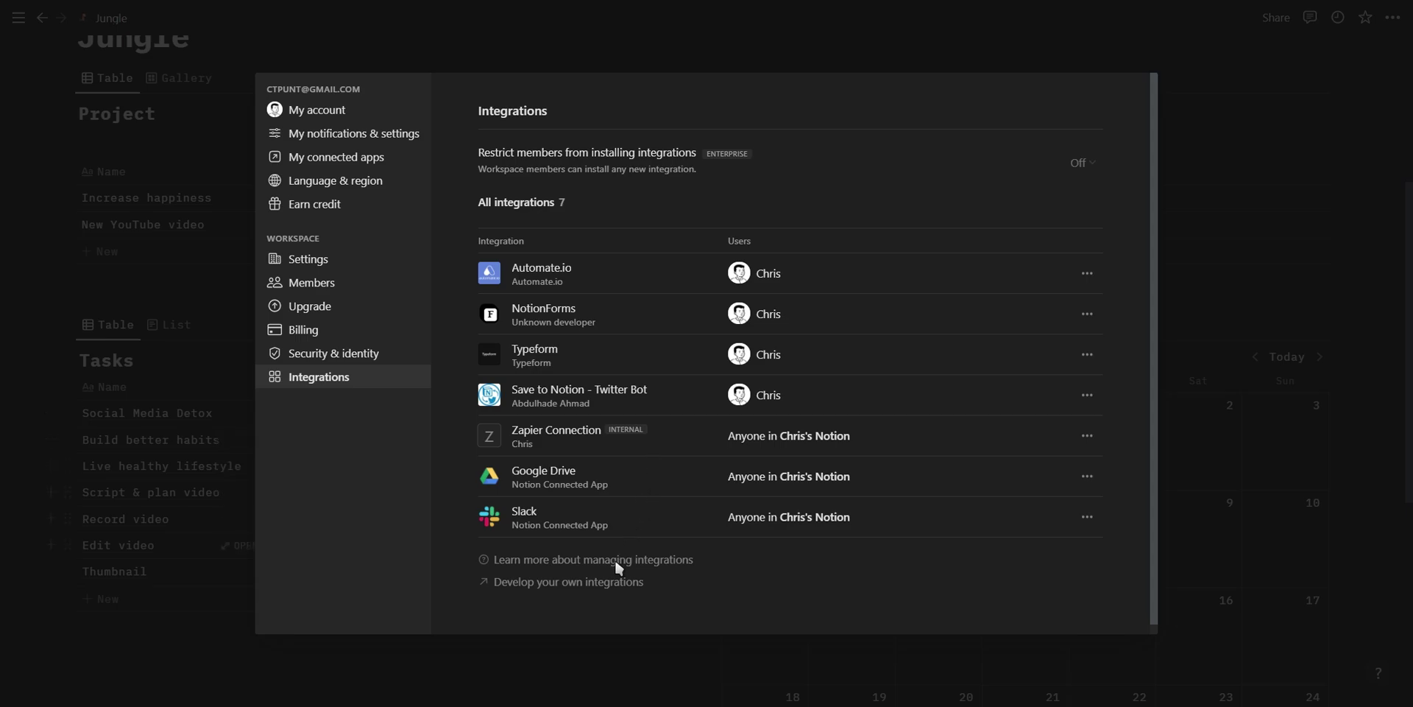
click(602, 577)
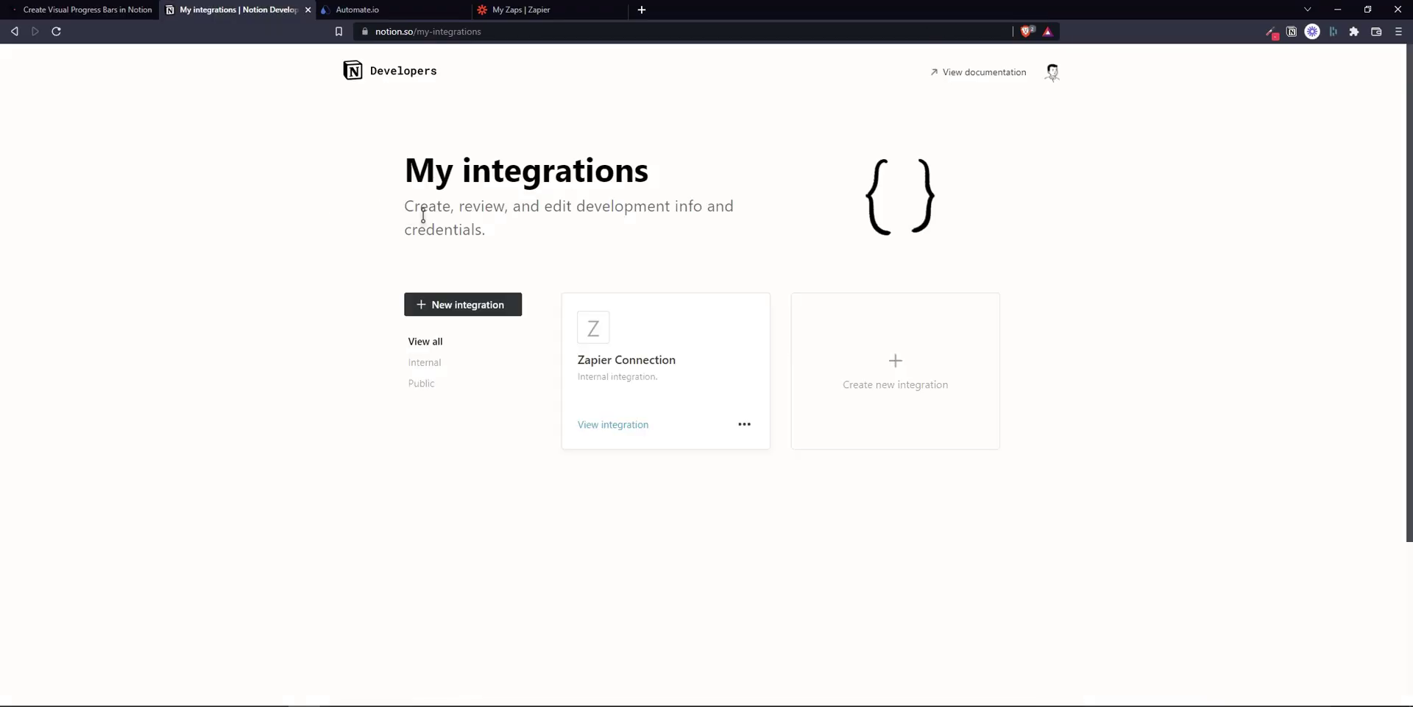
Inspect the Zapier Connection integration's details, then return to My integrations.
click(672, 360)
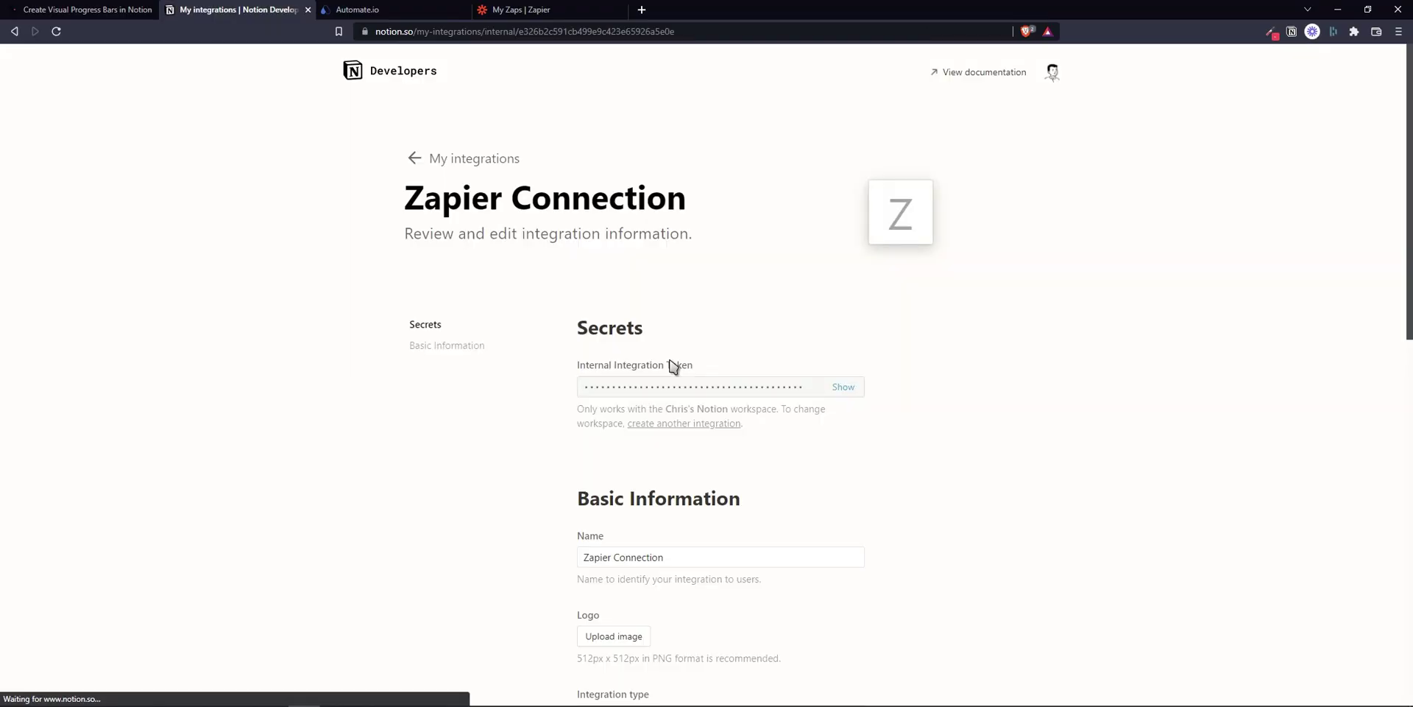
scroll(536, 246, down, 2)
scroll(527, 249, down, 3)
scroll(524, 246, down, 4)
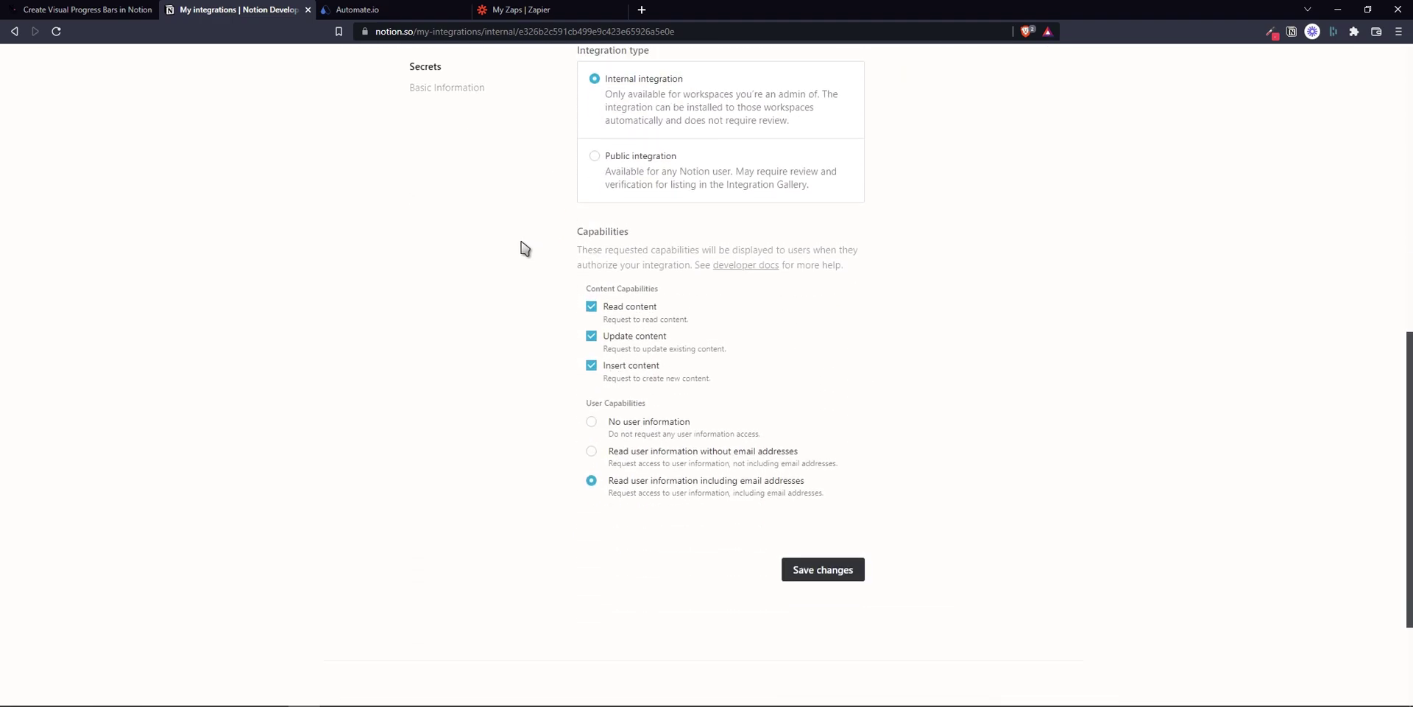
scroll(458, 224, up, 8)
scroll(458, 225, up, 2)
click(416, 163)
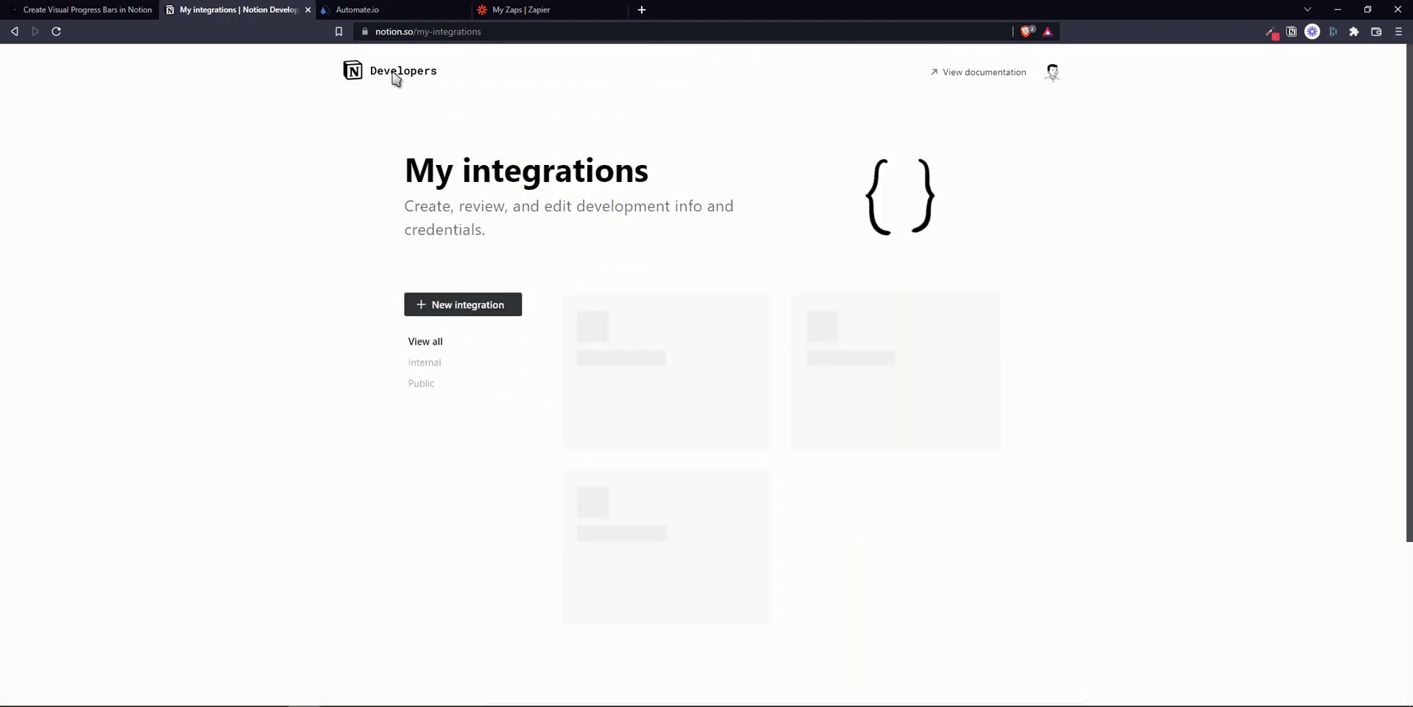
Add Instagram to the Automate.io recommended-bots filter.
click(357, 9)
click(330, 193)
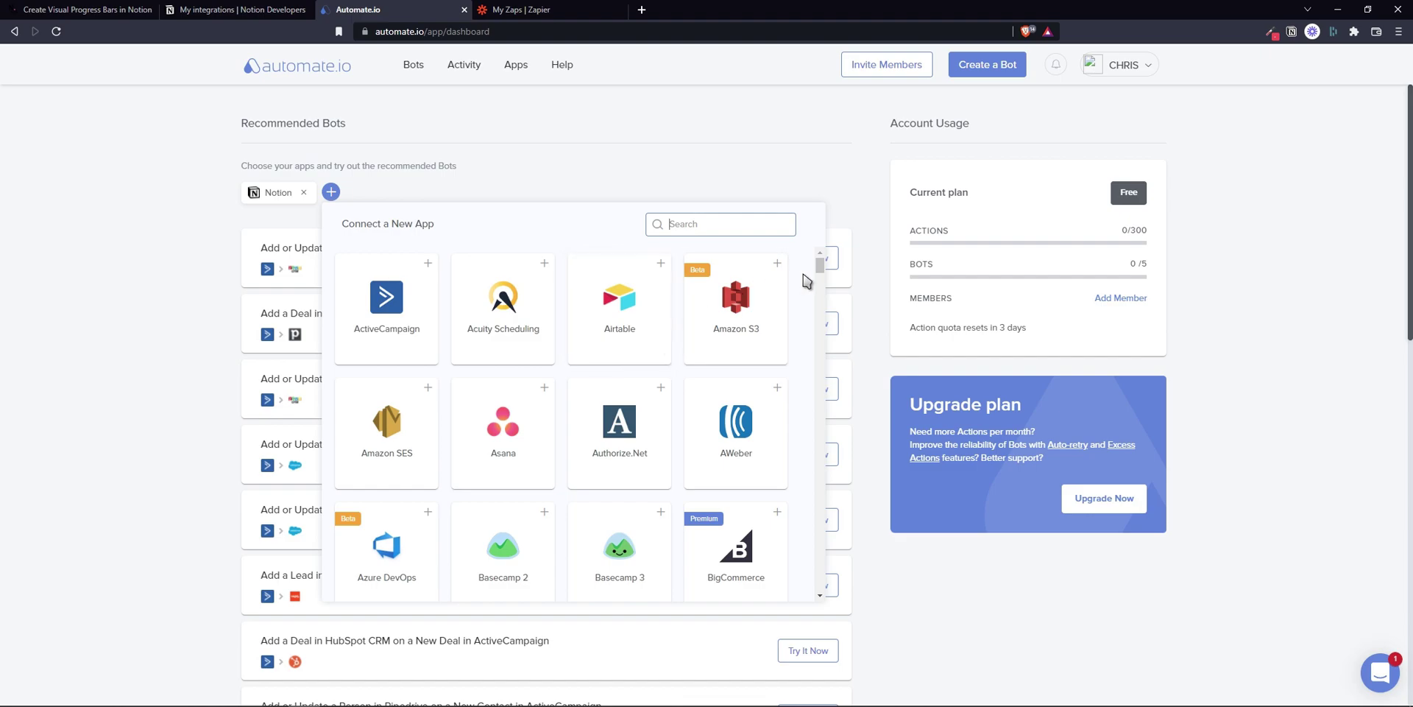
mouse_move(825, 268)
mouse_down()
mouse_move(869, 505)
mouse_move(839, 349)
mouse_up()
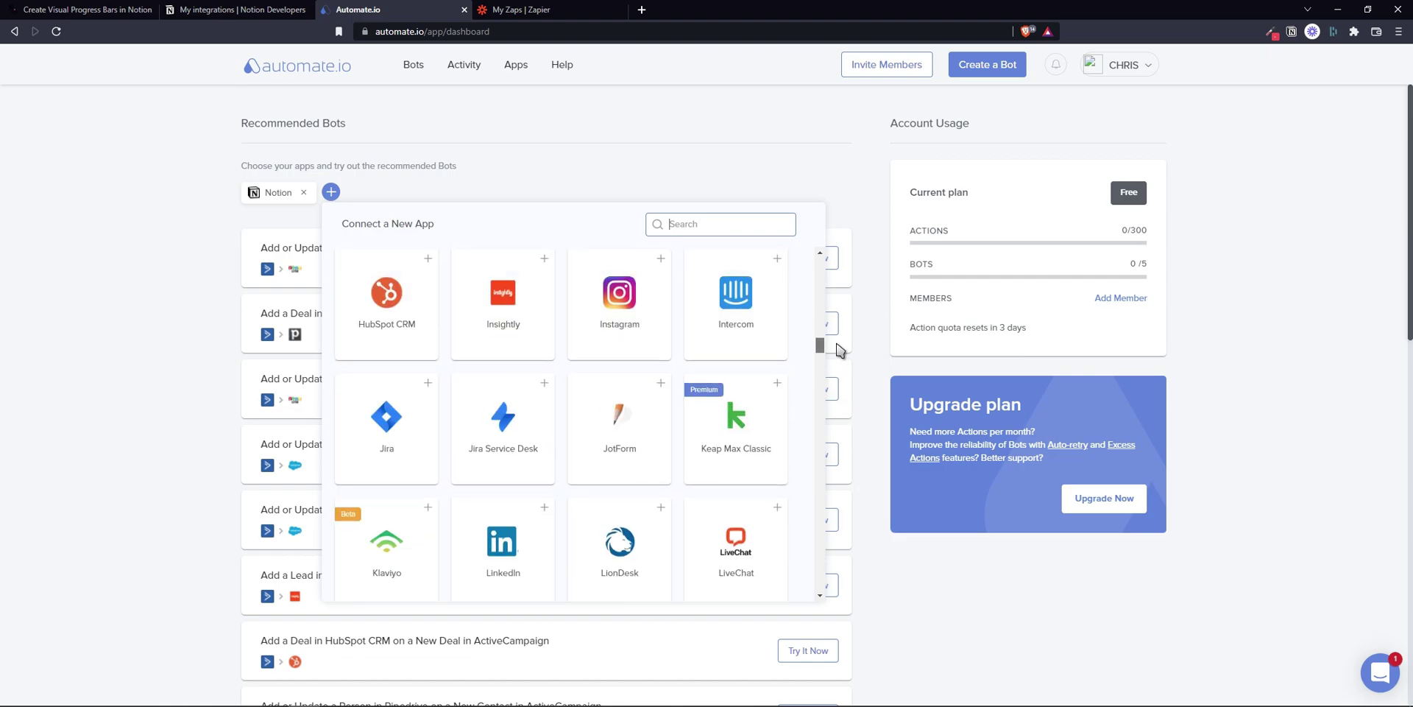
click(642, 305)
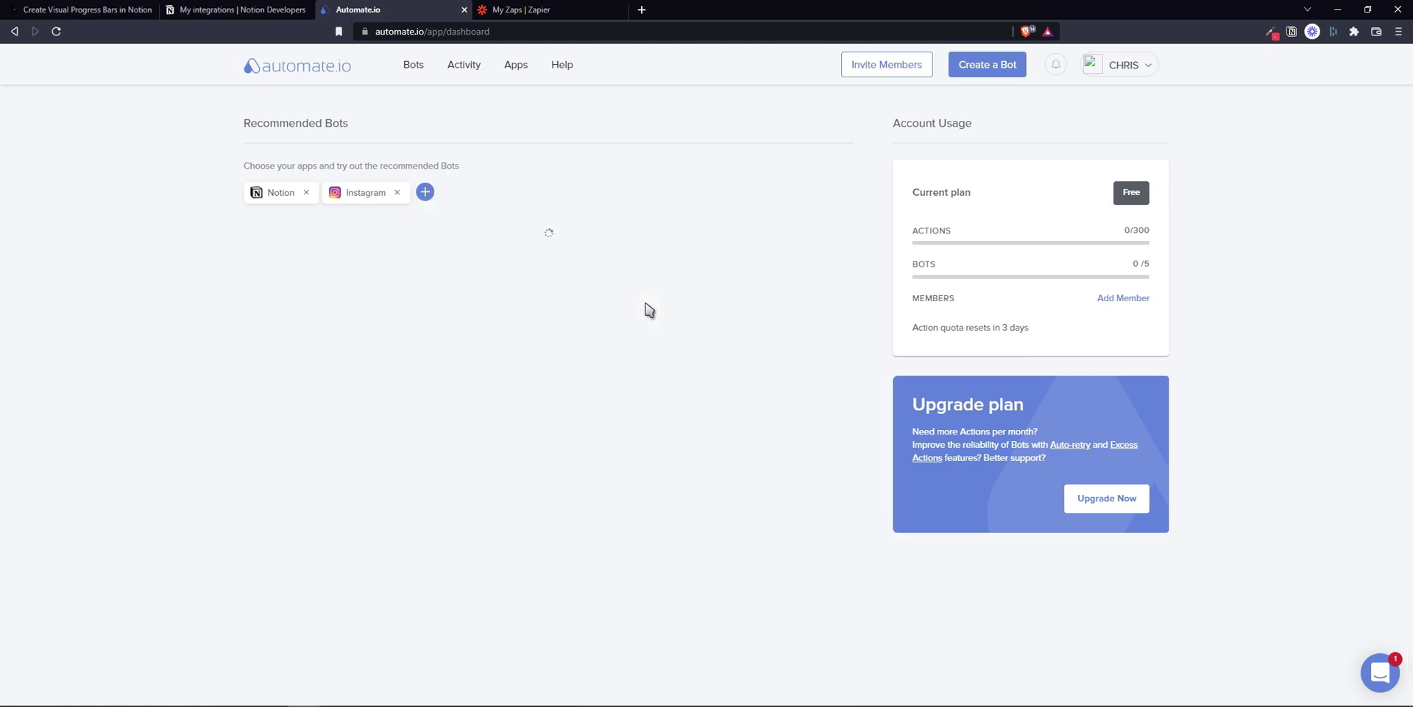
Add PayPal and Google Calendar (searched as 'cale') to the filter, then go to Zapier.
click(427, 194)
scroll(720, 416, down, 5)
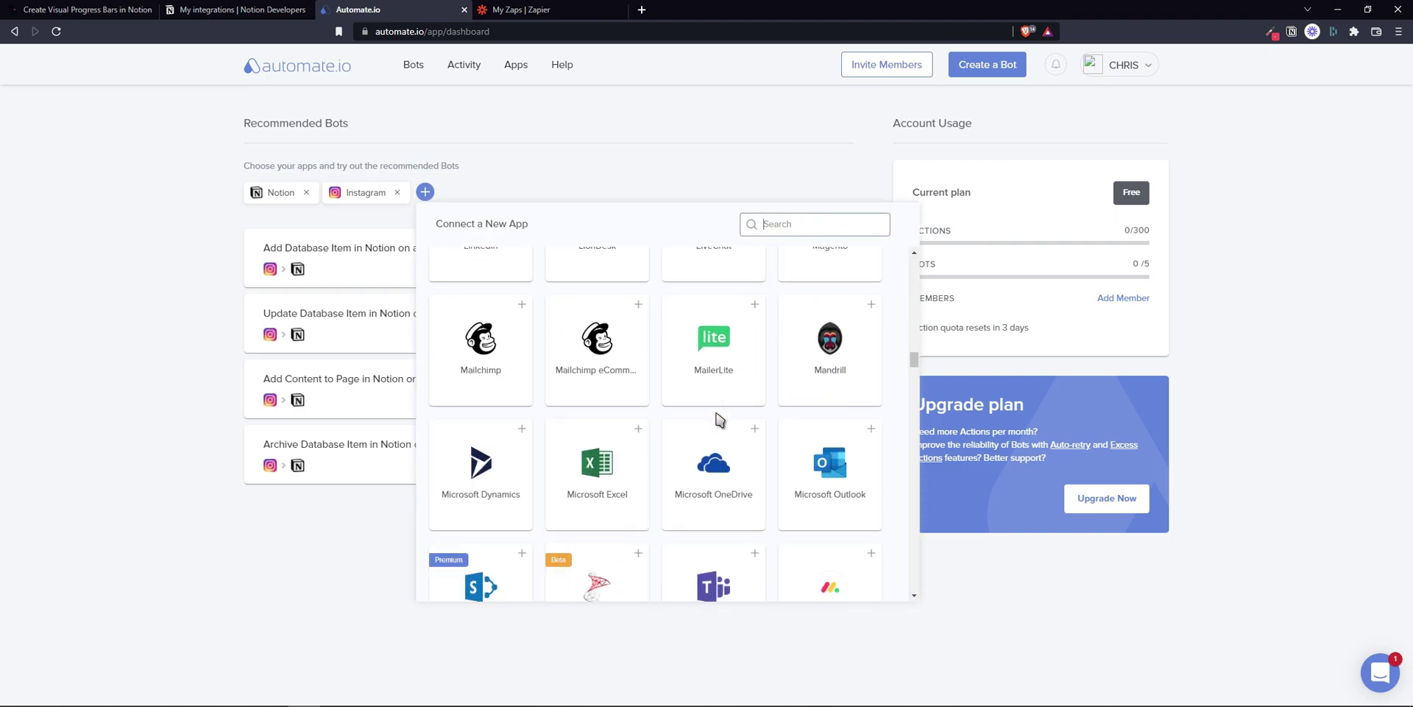
scroll(719, 418, down, 2)
scroll(720, 419, down, 3)
click(607, 385)
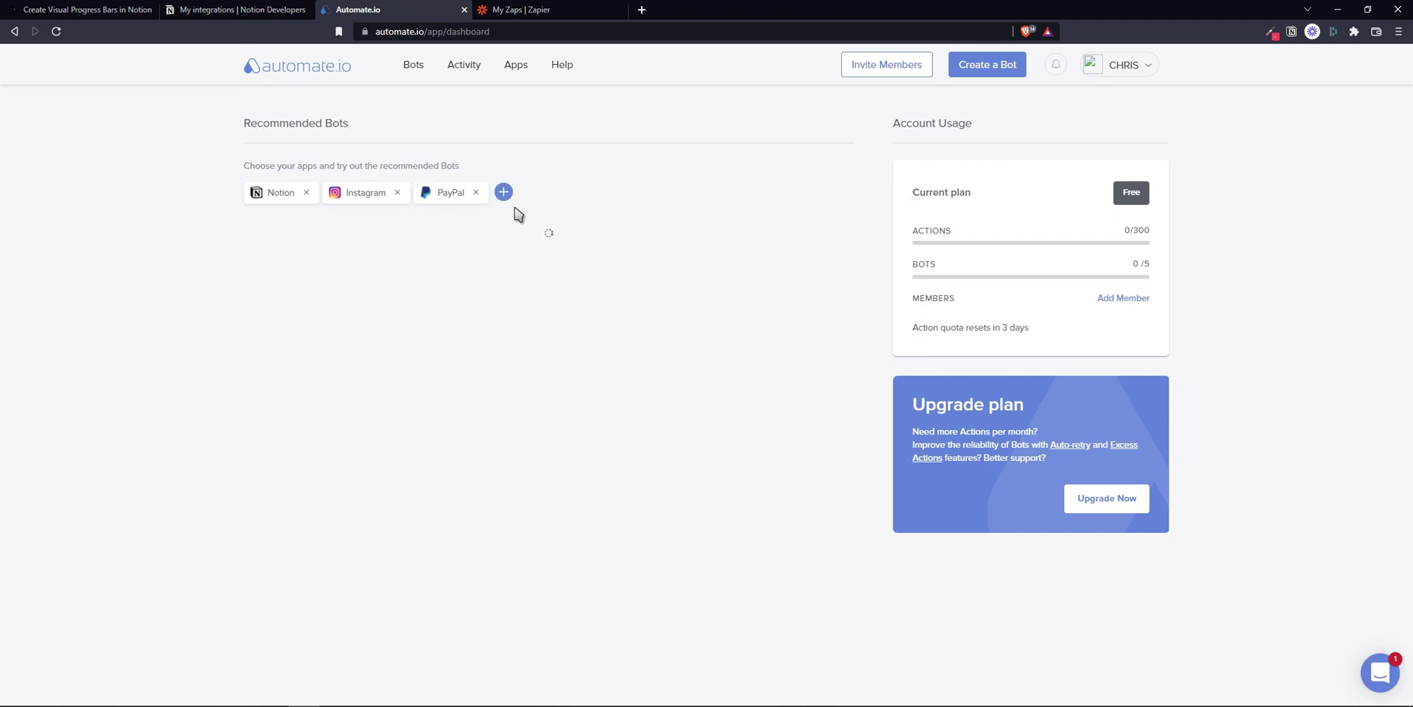
click(500, 192)
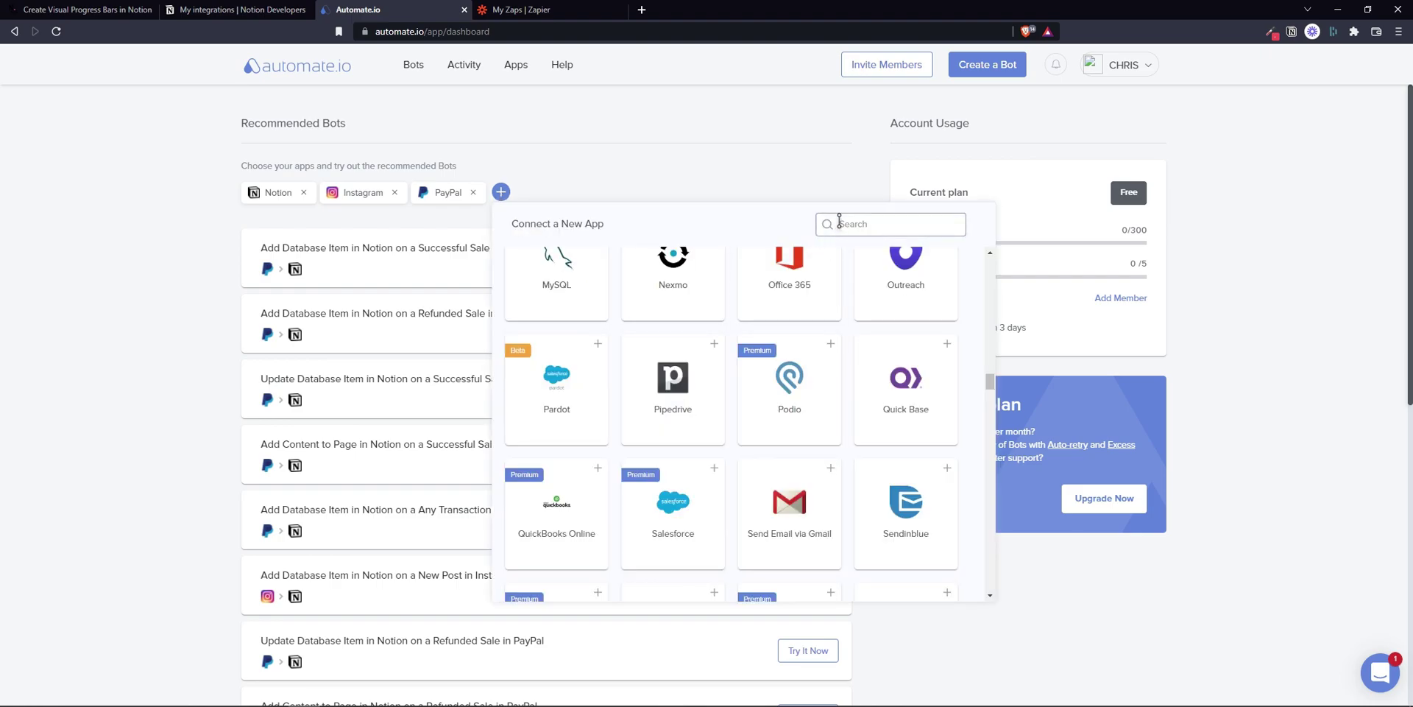
text(cale)
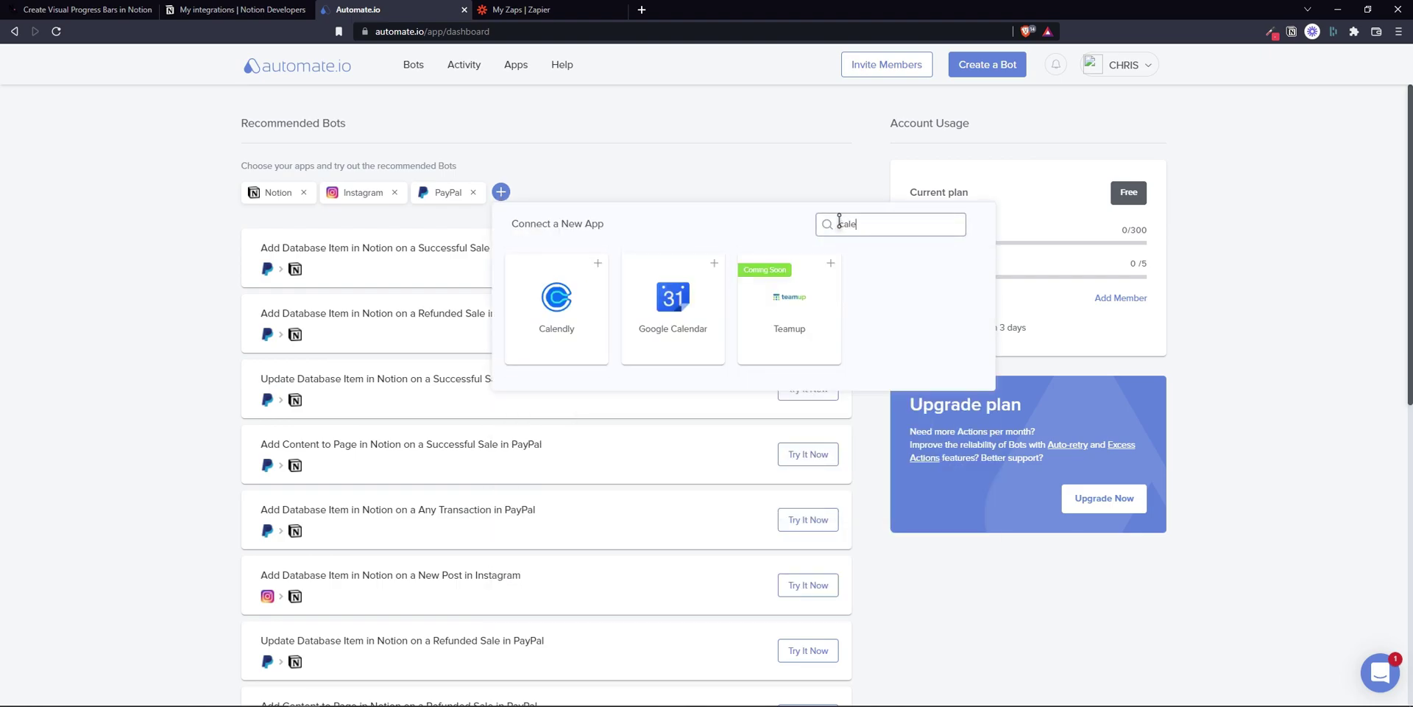
click(684, 302)
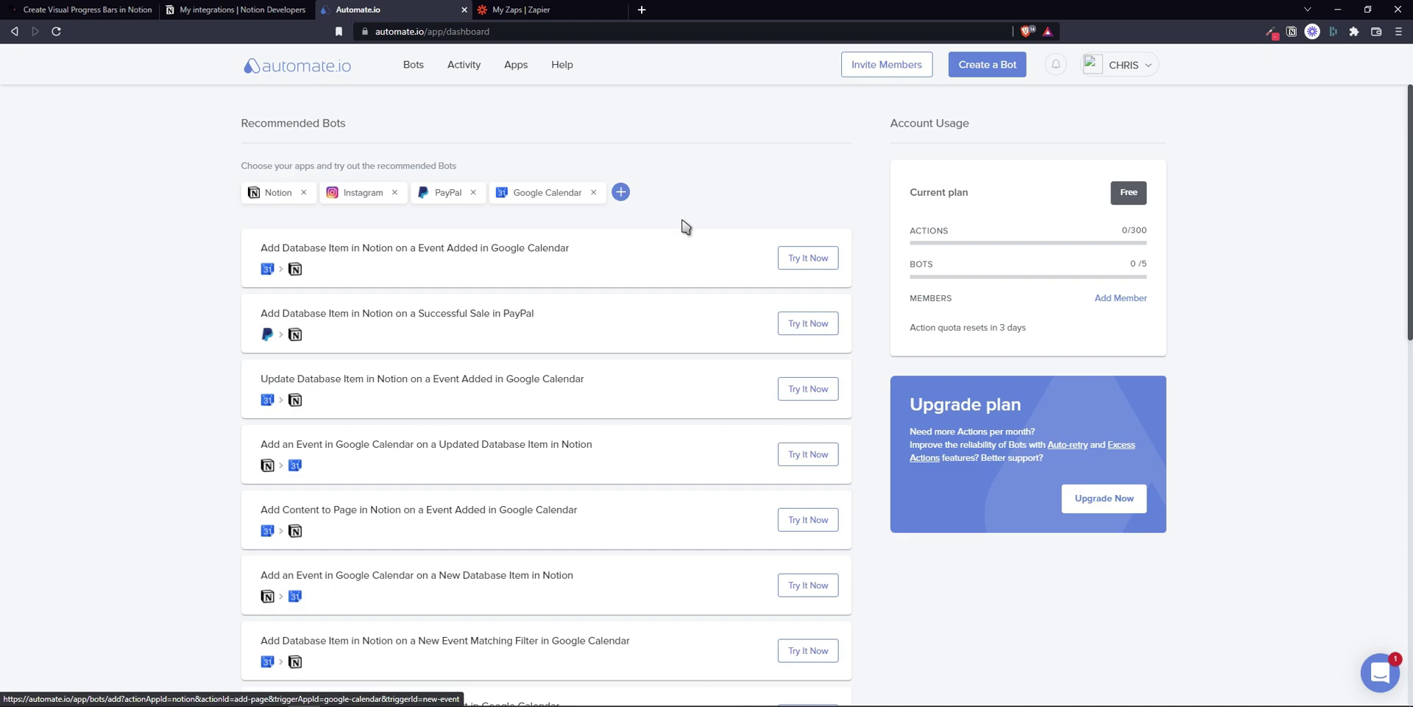
click(559, 8)
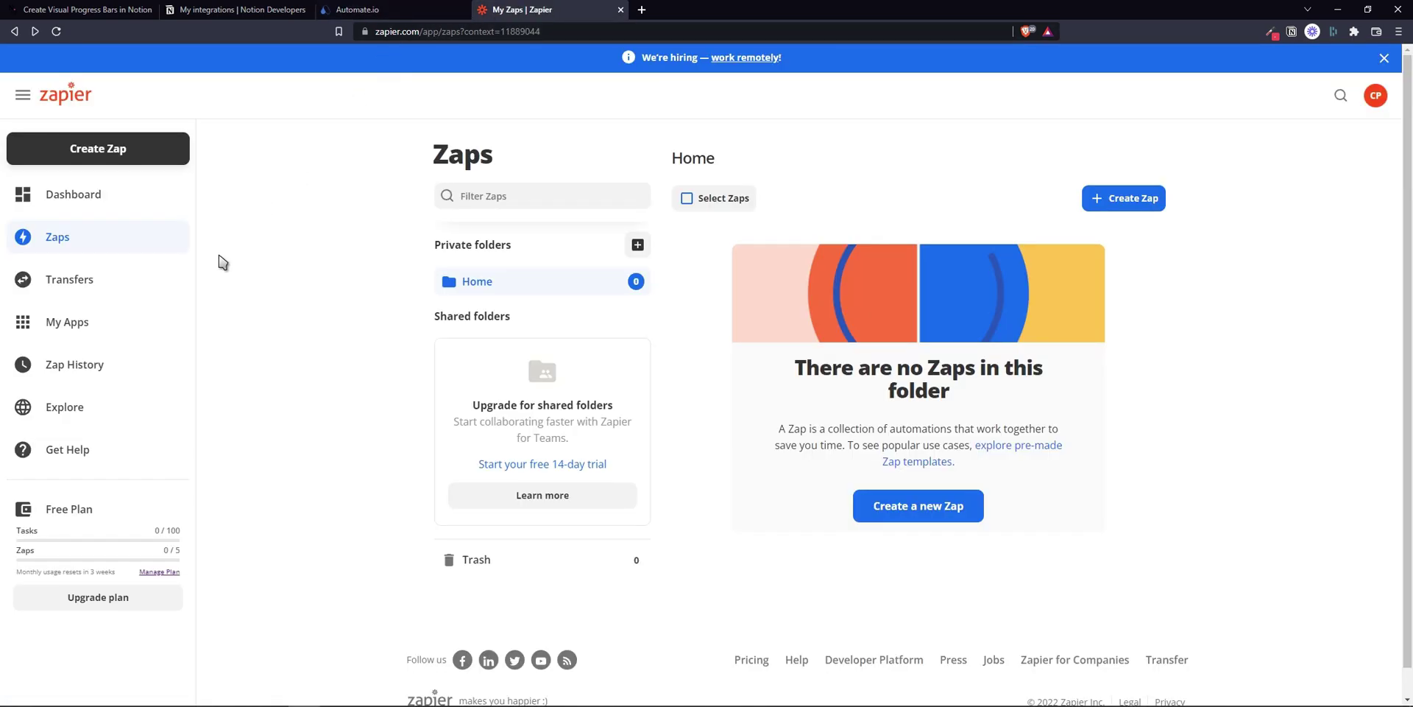
Pick Google Calendar and Notion as the two apps on the Zapier dashboard.
click(169, 194)
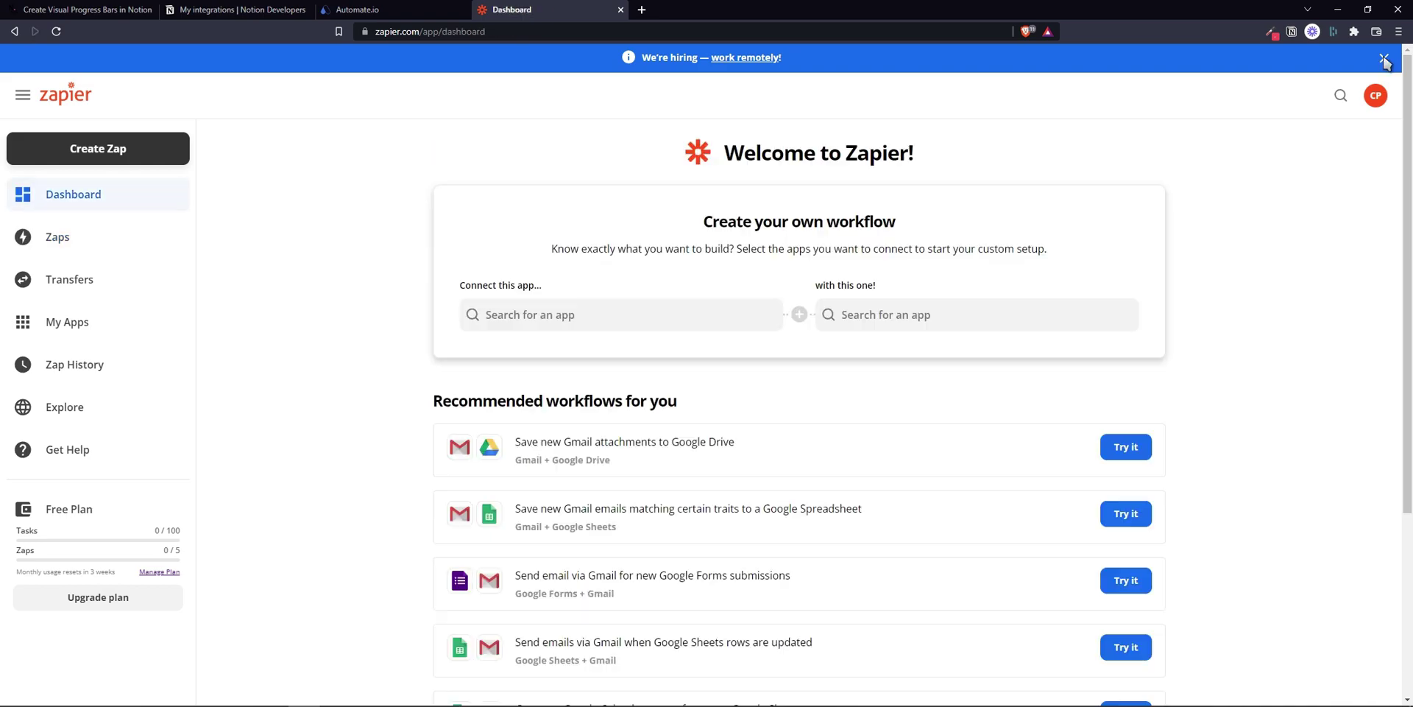
click(577, 310)
text(calen)
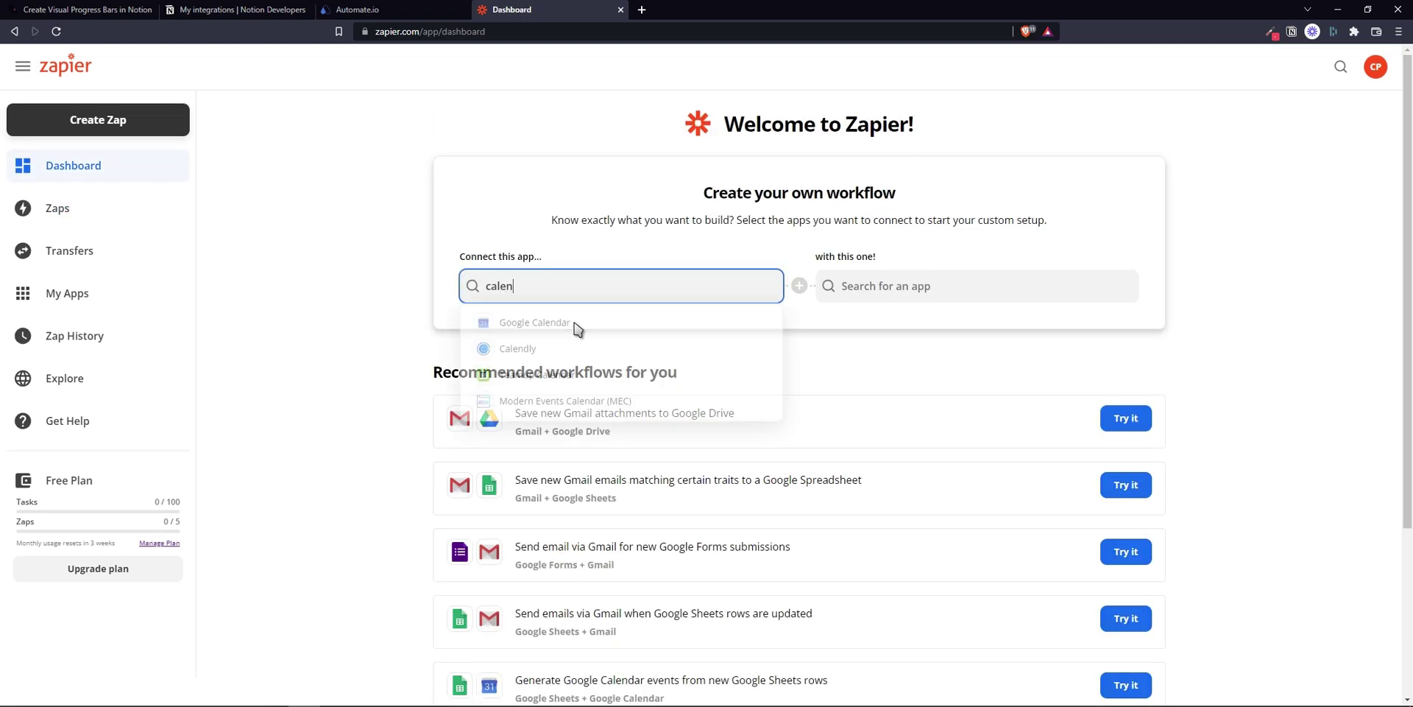
click(577, 324)
click(878, 287)
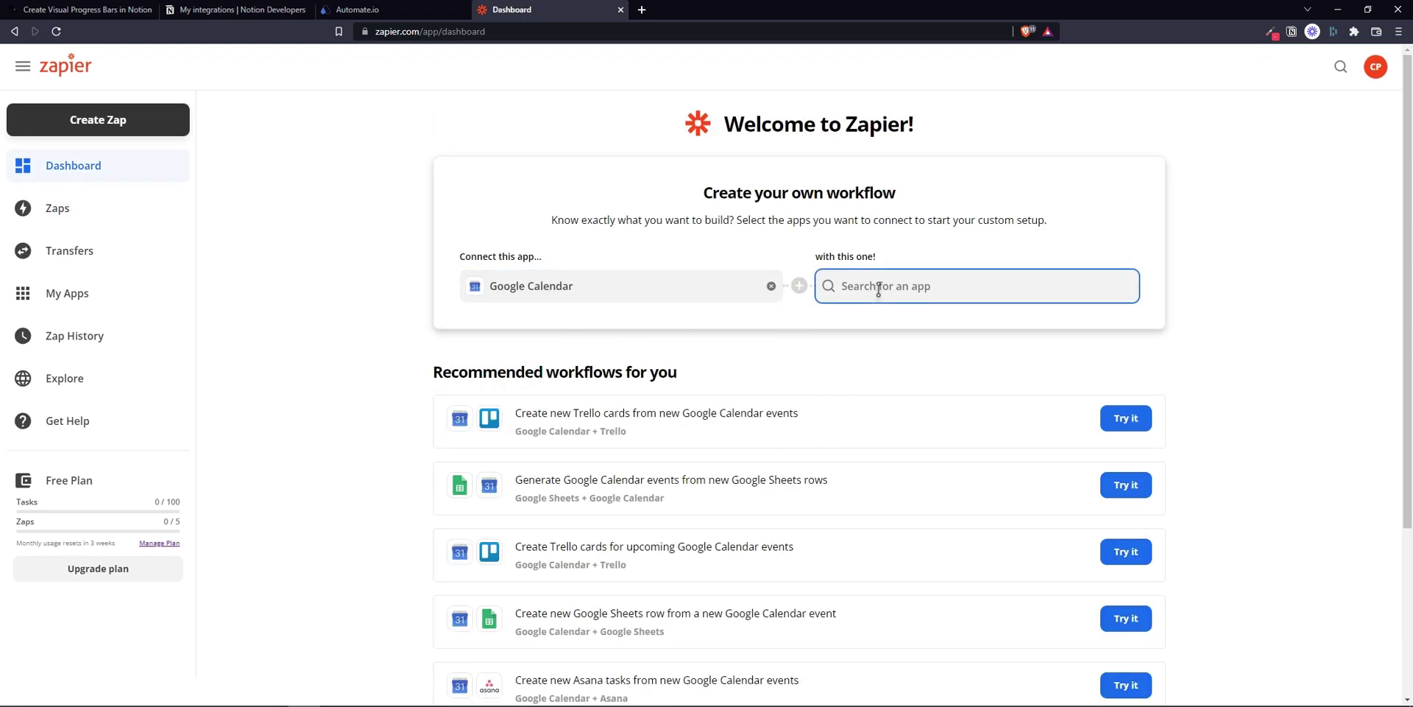
text(notion)
click(854, 320)
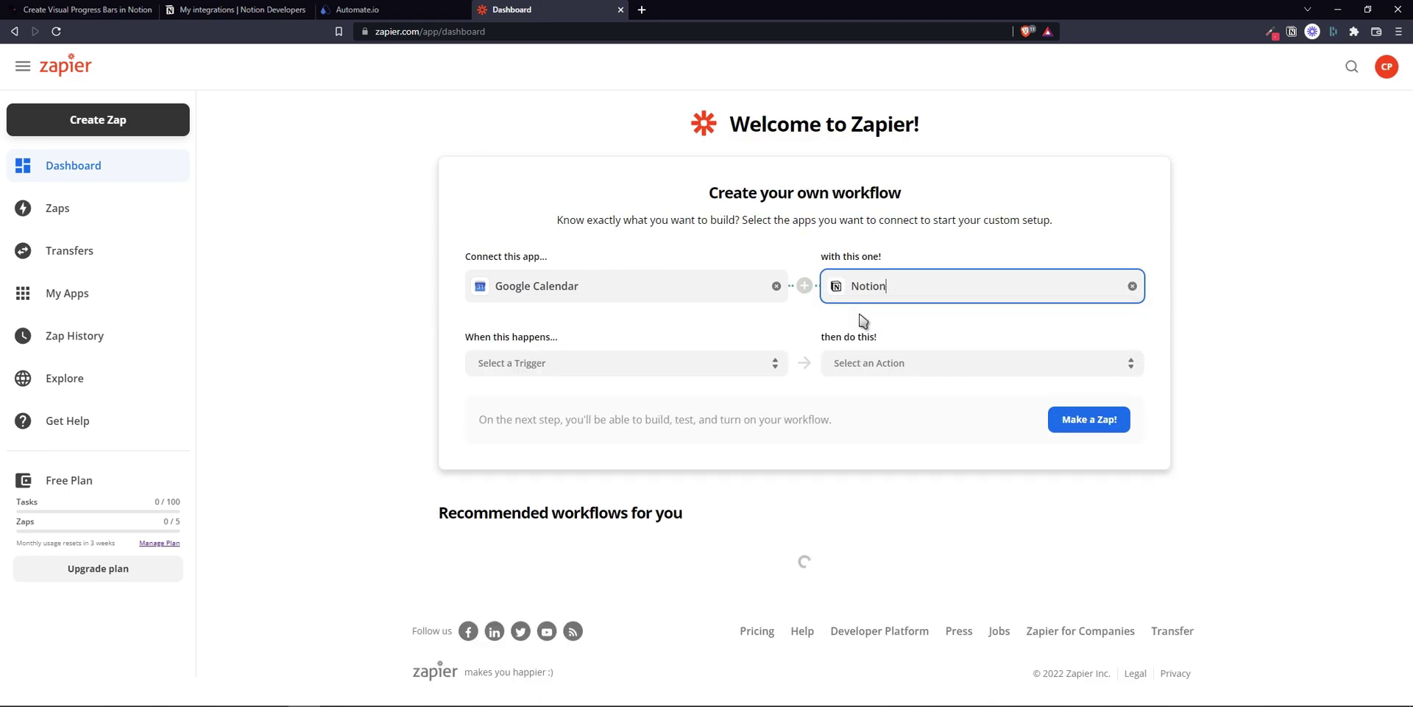
Set the trigger to New Event and the action to Create Database Item.
click(630, 365)
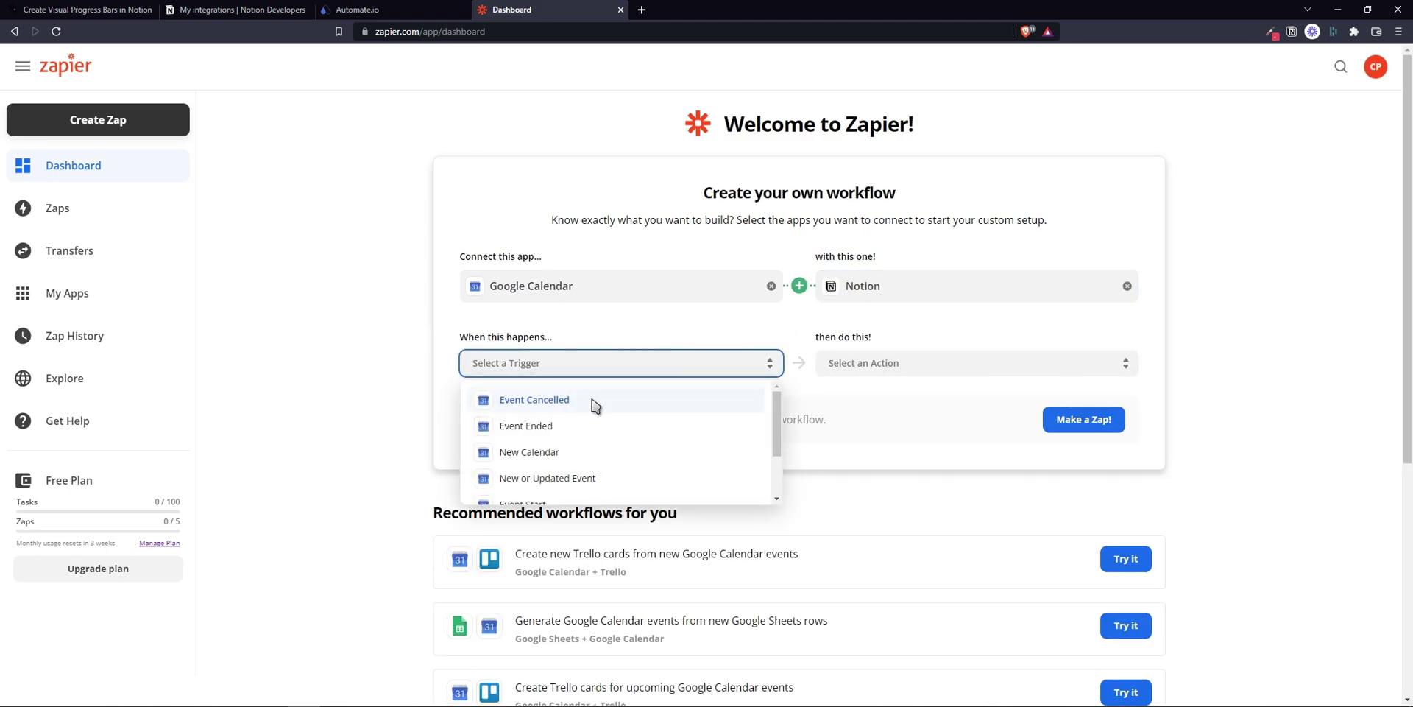
scroll(593, 415, down, 2)
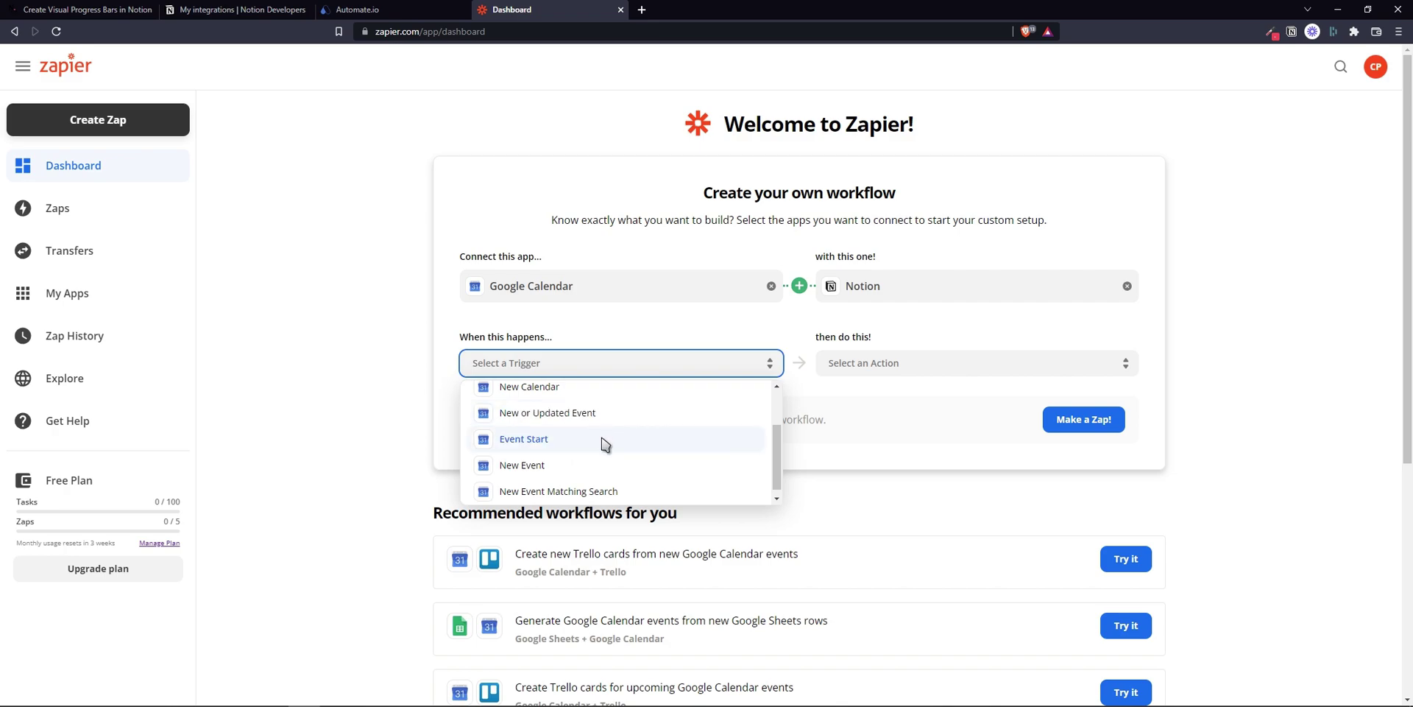
click(604, 464)
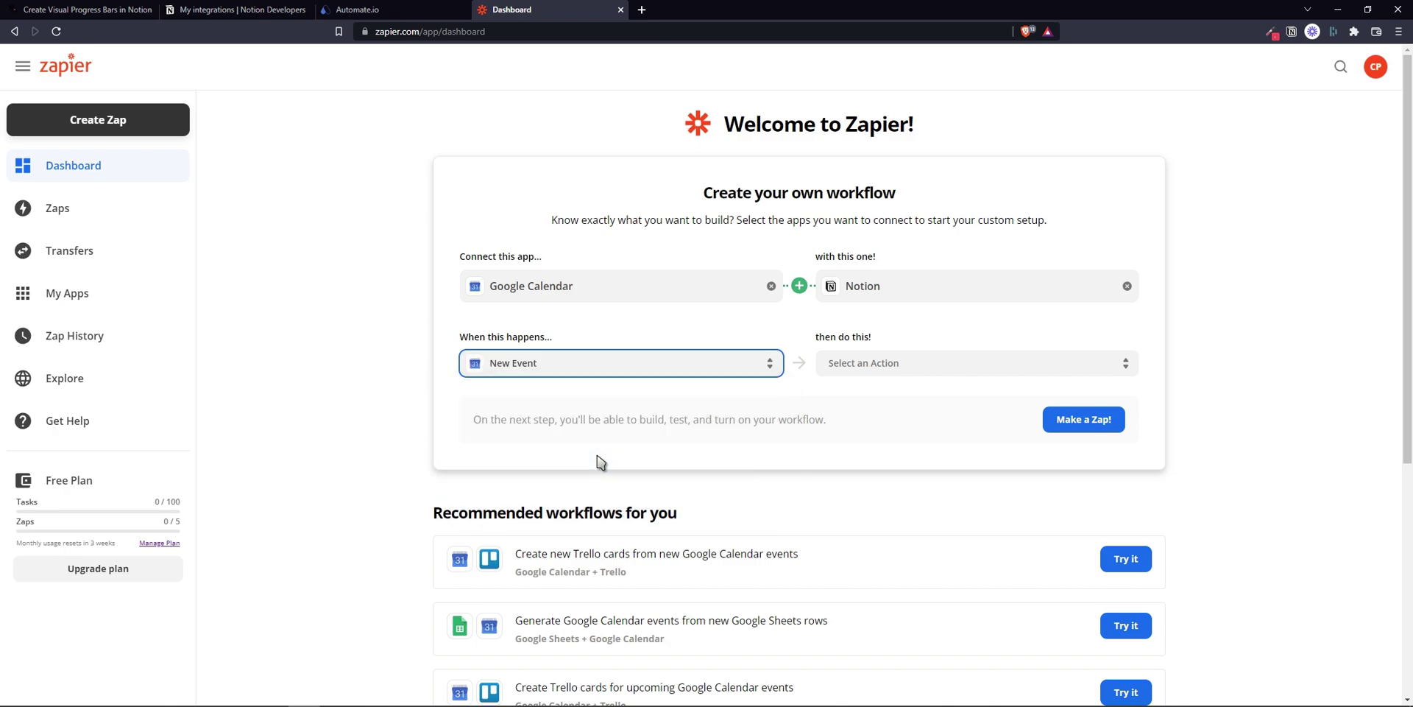
click(879, 368)
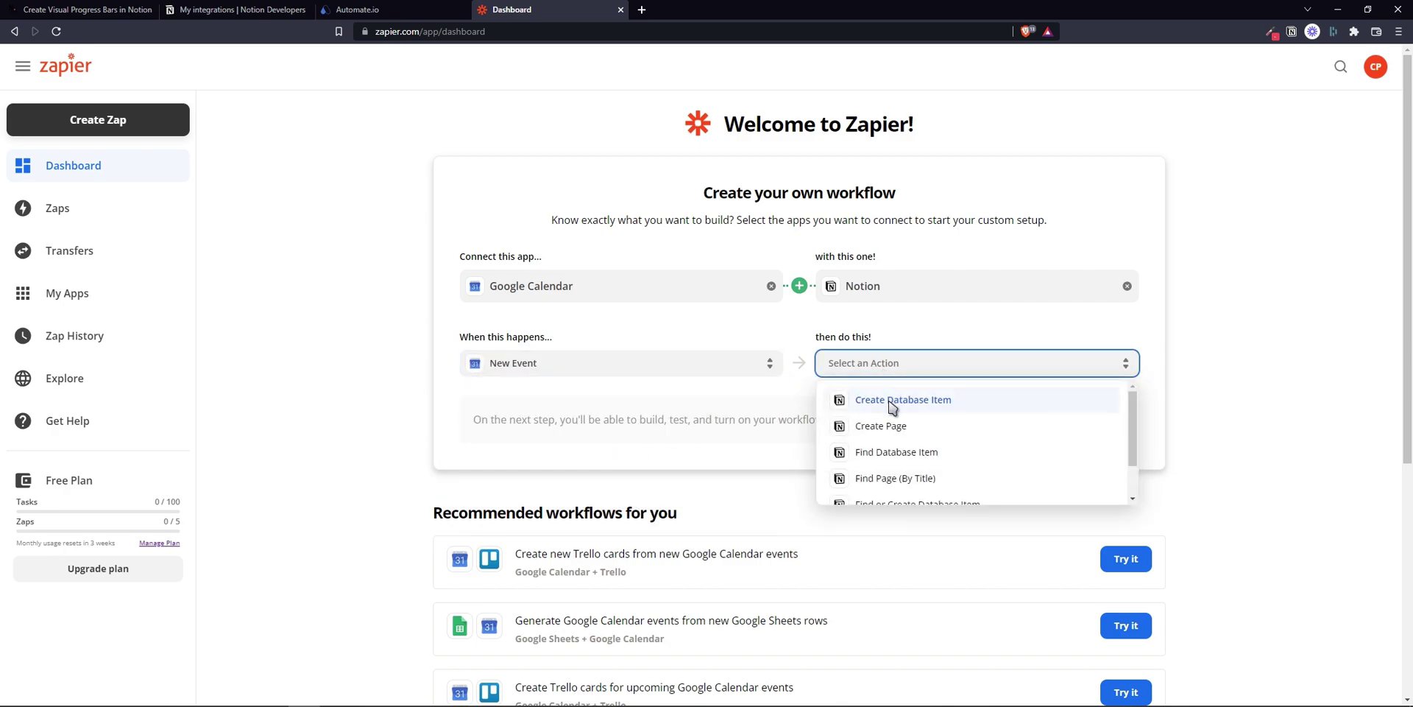
click(892, 401)
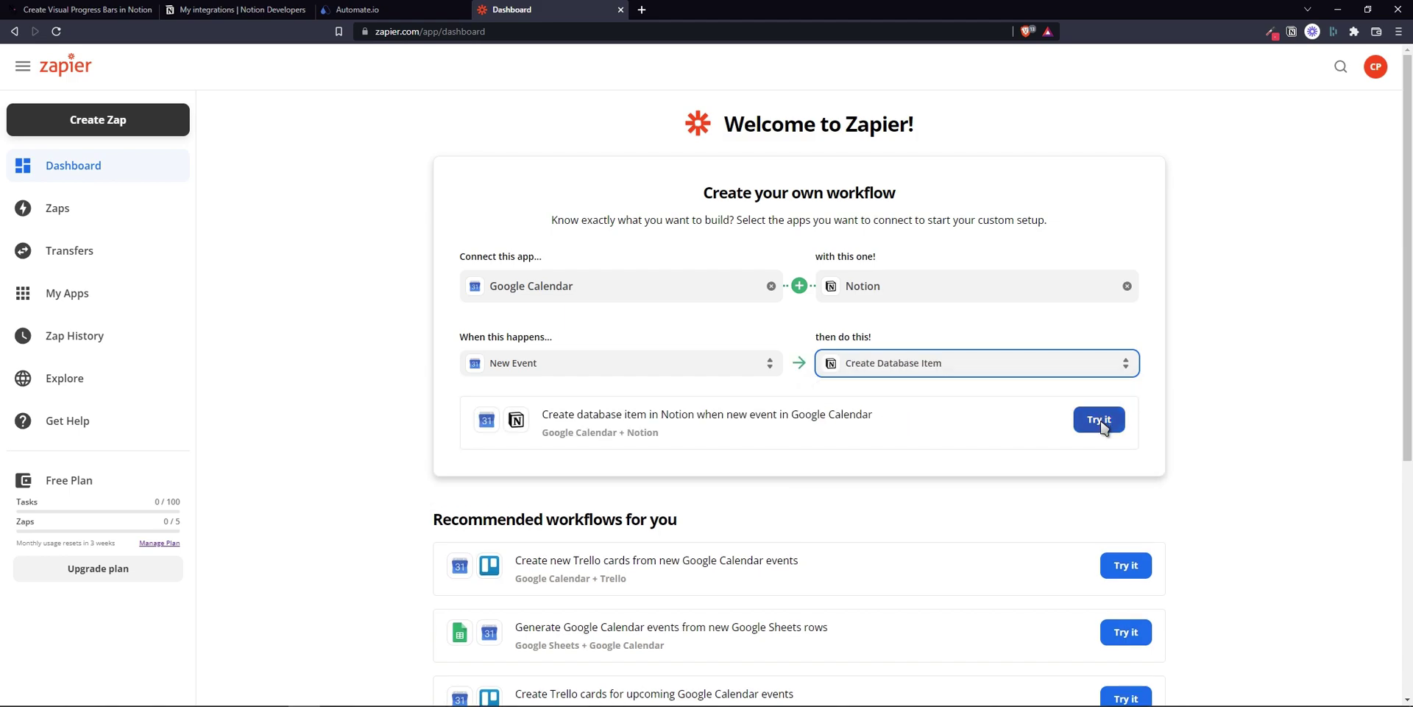
scroll(1101, 427, down, 5)
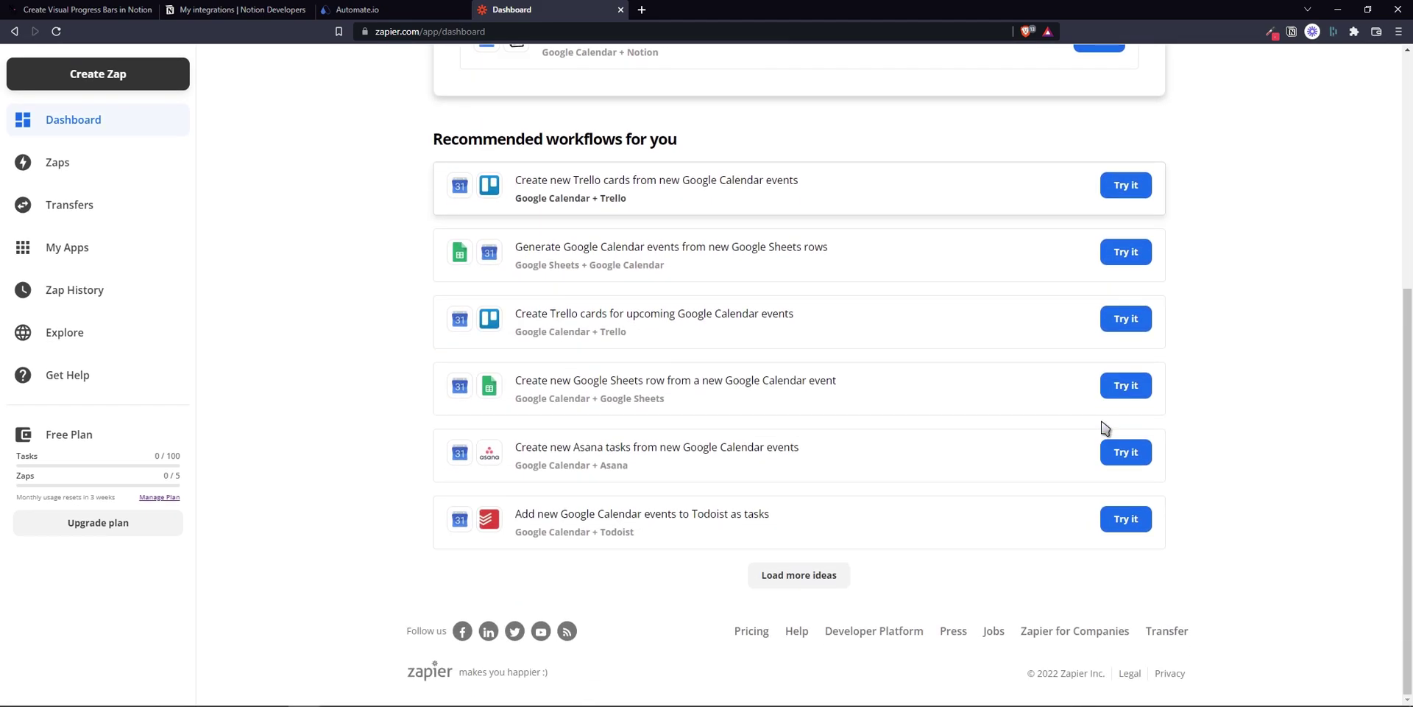